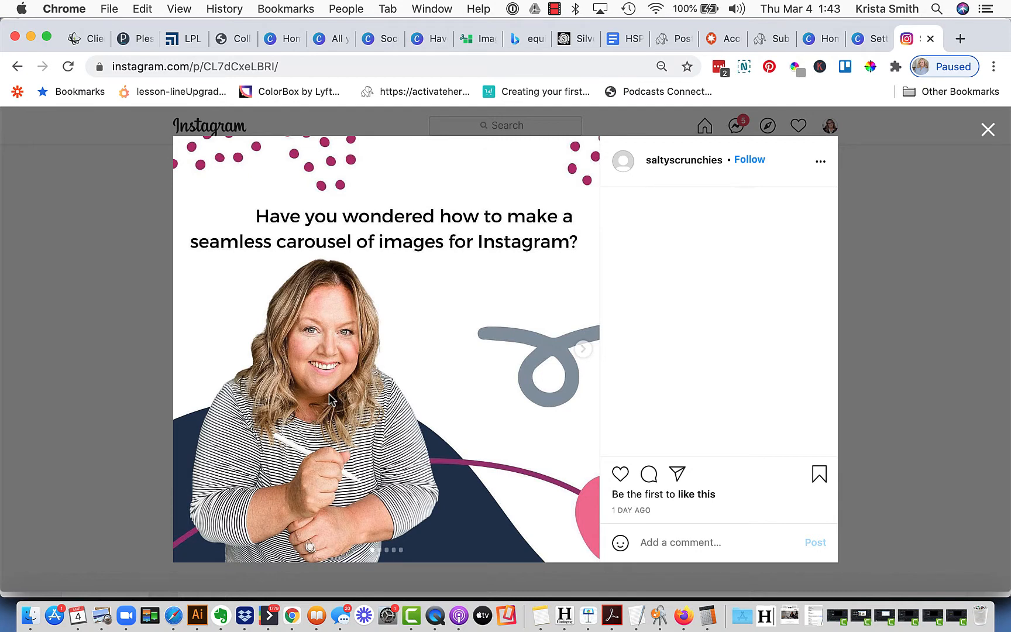
Page through the slides of the example Instagram carousel post to examine how the artwork continues between images.
{"action": "left_click", "coordinate": [590, 354]}
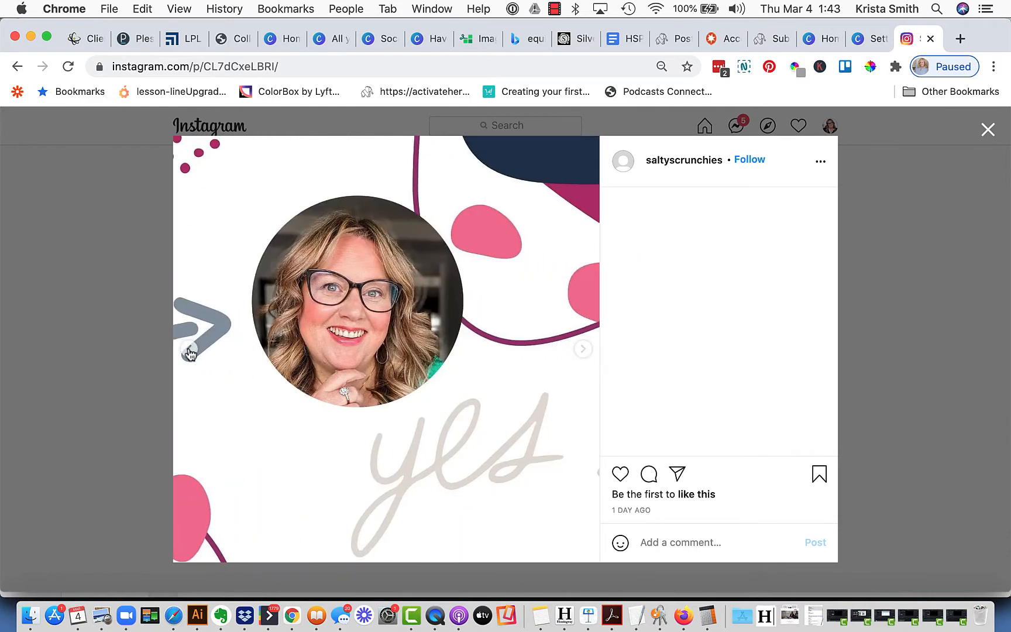
{"action": "left_click", "coordinate": [187, 350]}
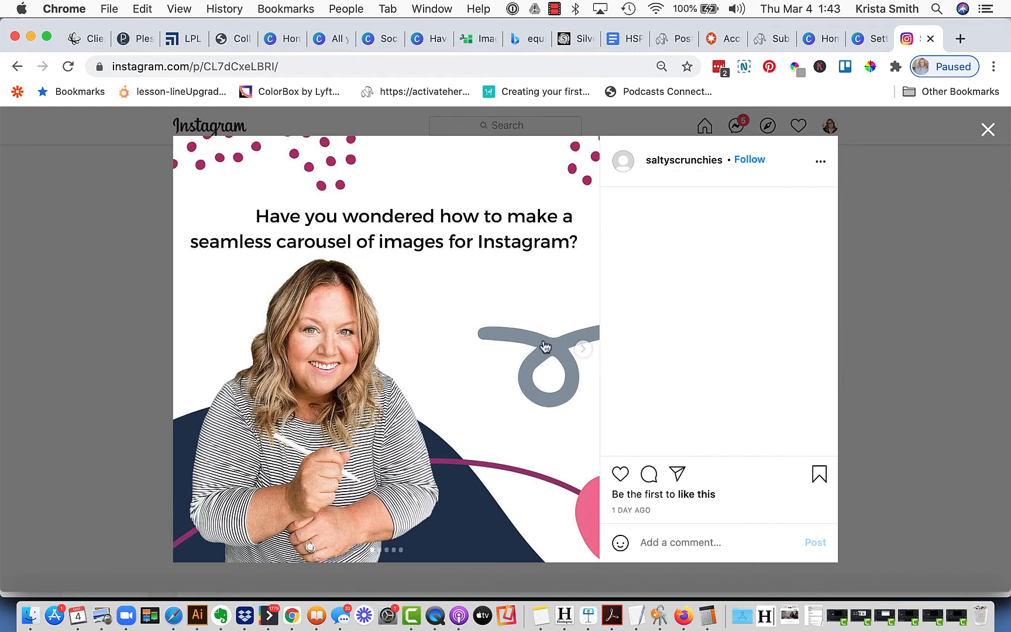
{"action": "left_click", "coordinate": [583, 349]}
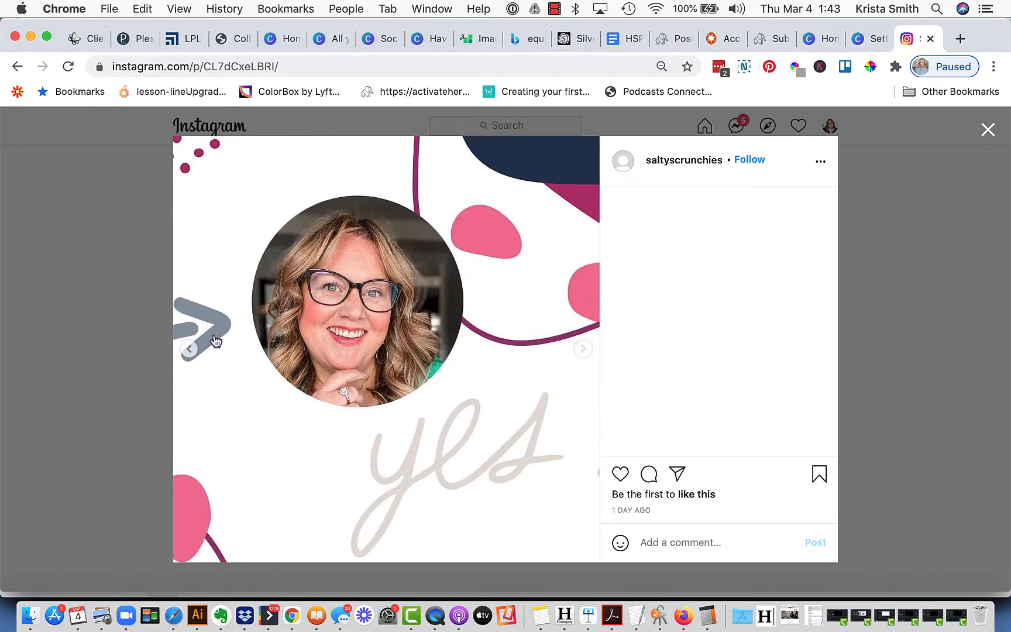
{"action": "left_click", "coordinate": [583, 350]}
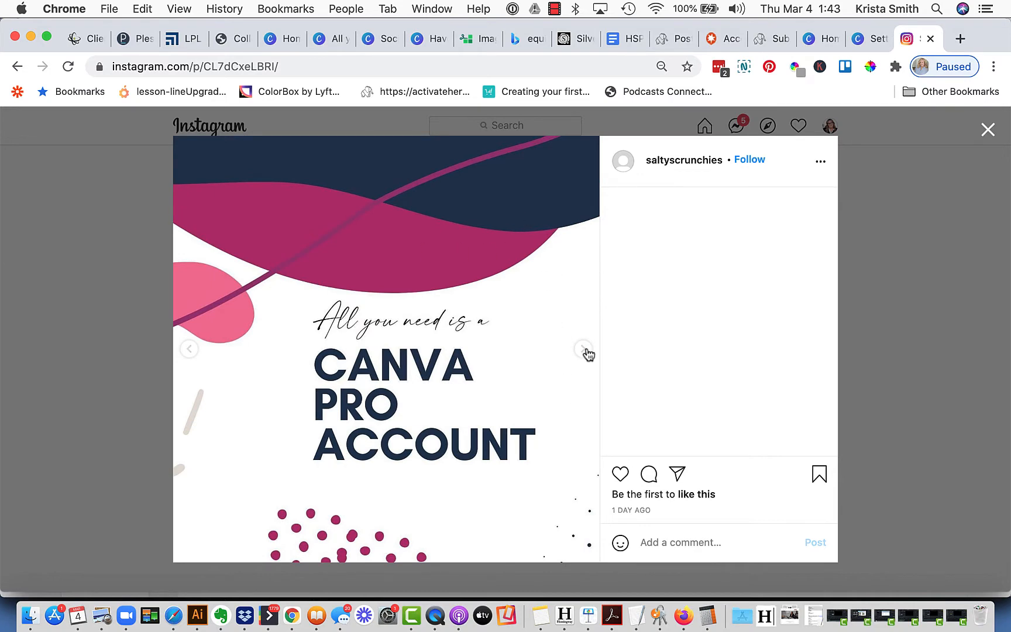
{"action": "left_click", "coordinate": [584, 350]}
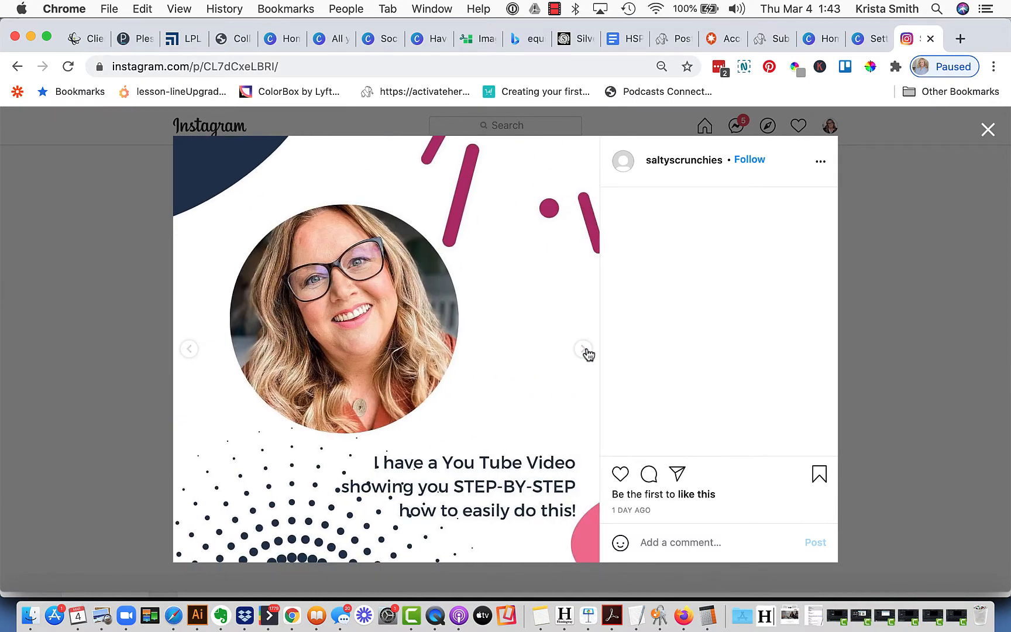
{"action": "left_click", "coordinate": [583, 350]}
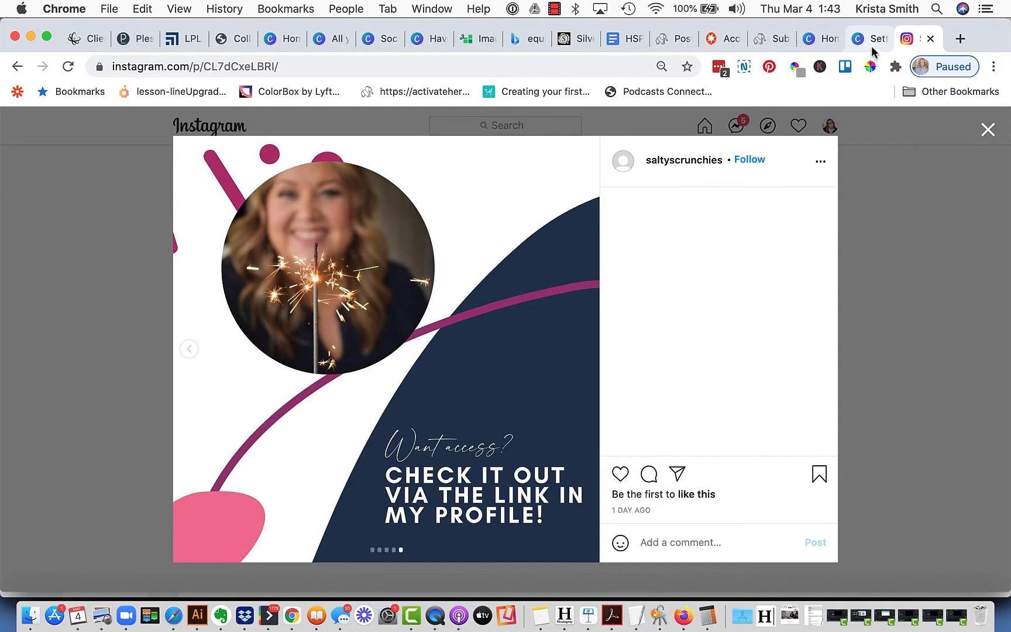
Switch to Canva and create a new custom-size design 7500 px wide and 1500 px high.
{"action": "left_click", "coordinate": [828, 40]}
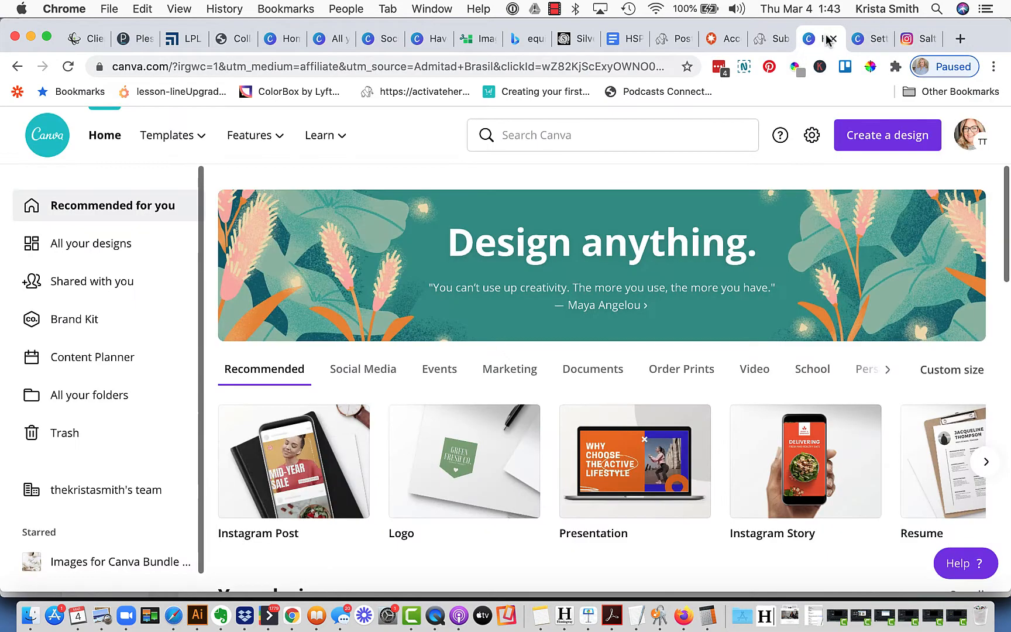
{"action": "left_click", "coordinate": [893, 137]}
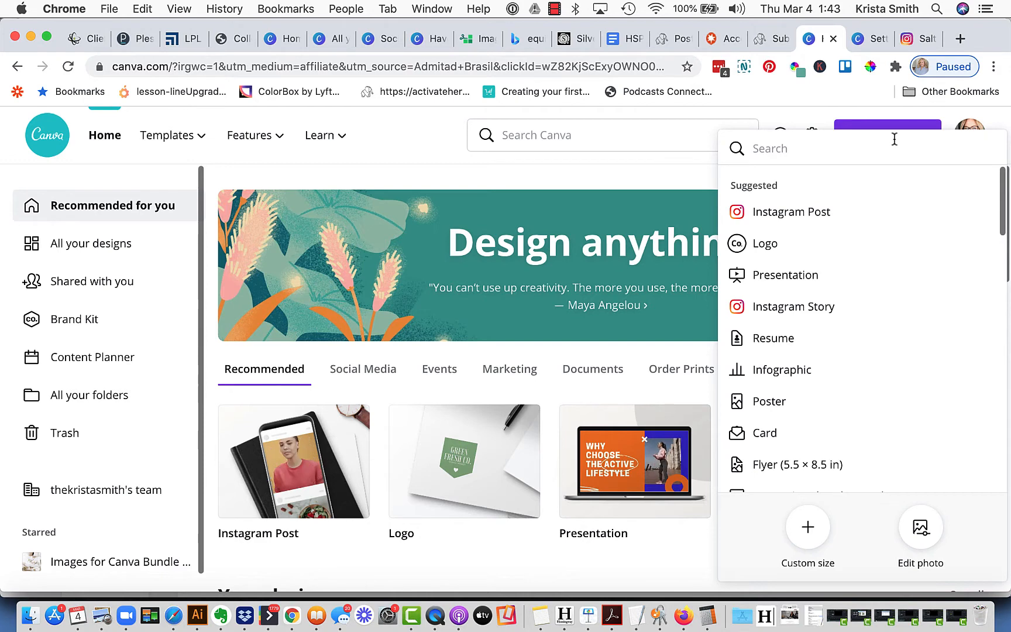
{"action": "left_click", "coordinate": [808, 530]}
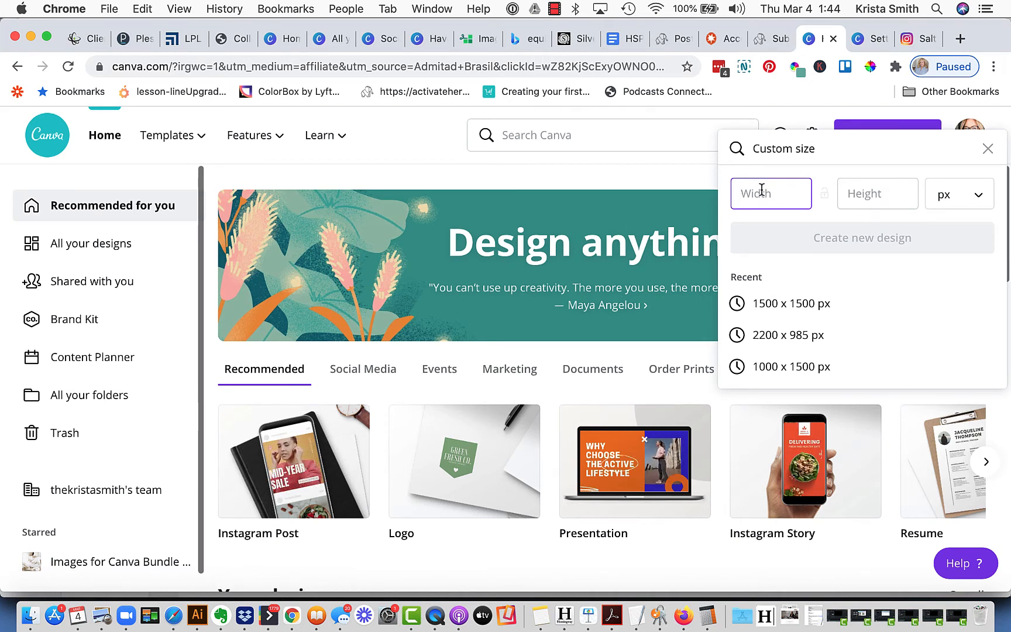
{"action": "type", "text": "7500"}
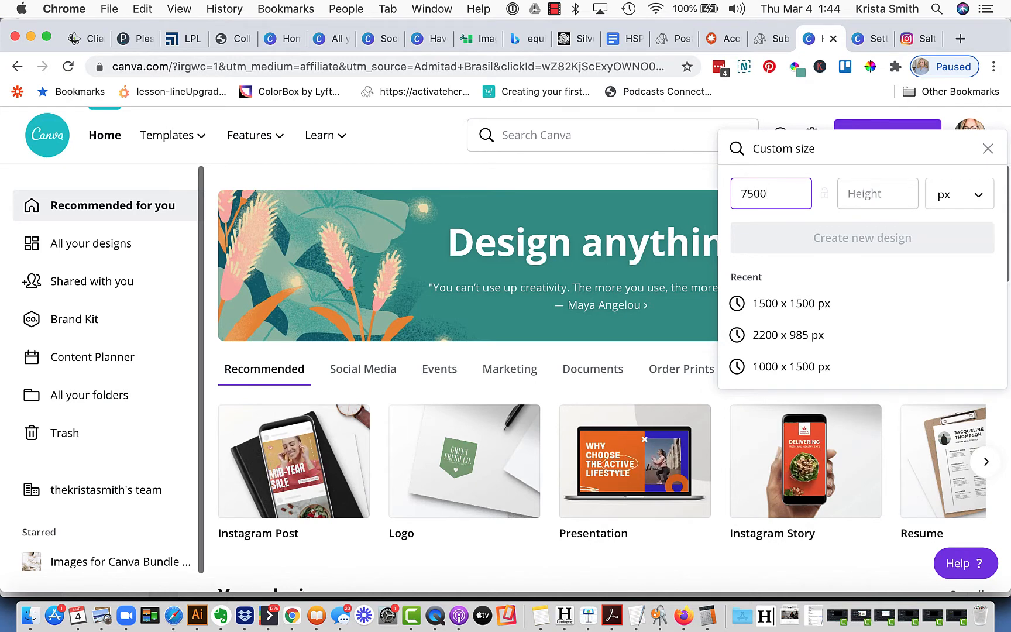
{"action": "key", "text": "Tab"}
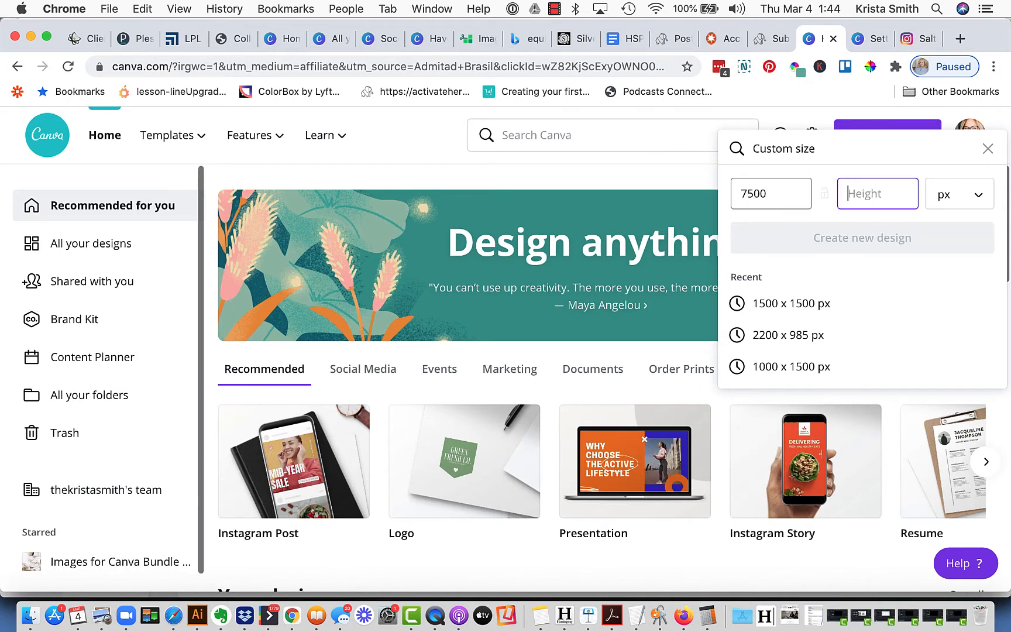
{"action": "type", "text": "1500"}
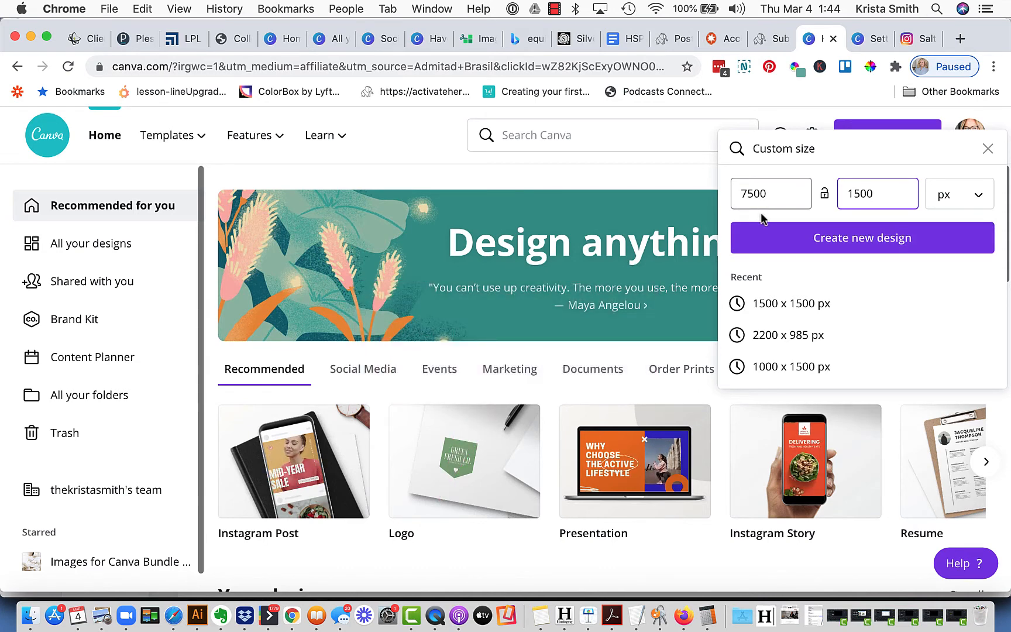
{"action": "left_click", "coordinate": [837, 240]}
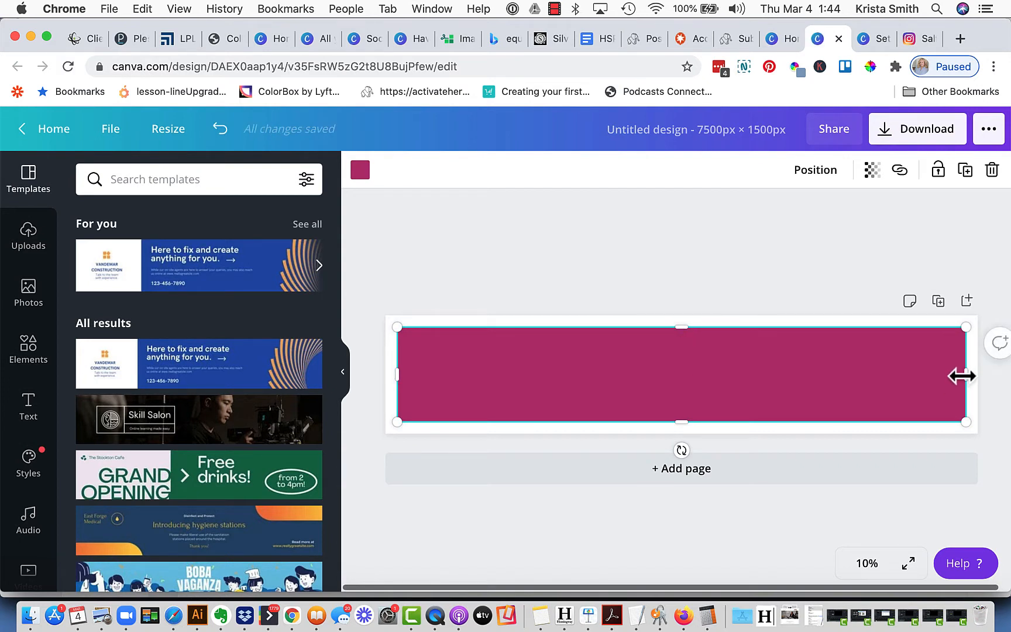
Shrink the magenta rectangle to a full-height square at the page's left edge and place copies side by side until five fill the page.
{"action": "left_click_drag", "start_coordinate": [958, 375], "coordinate": [492, 374]}
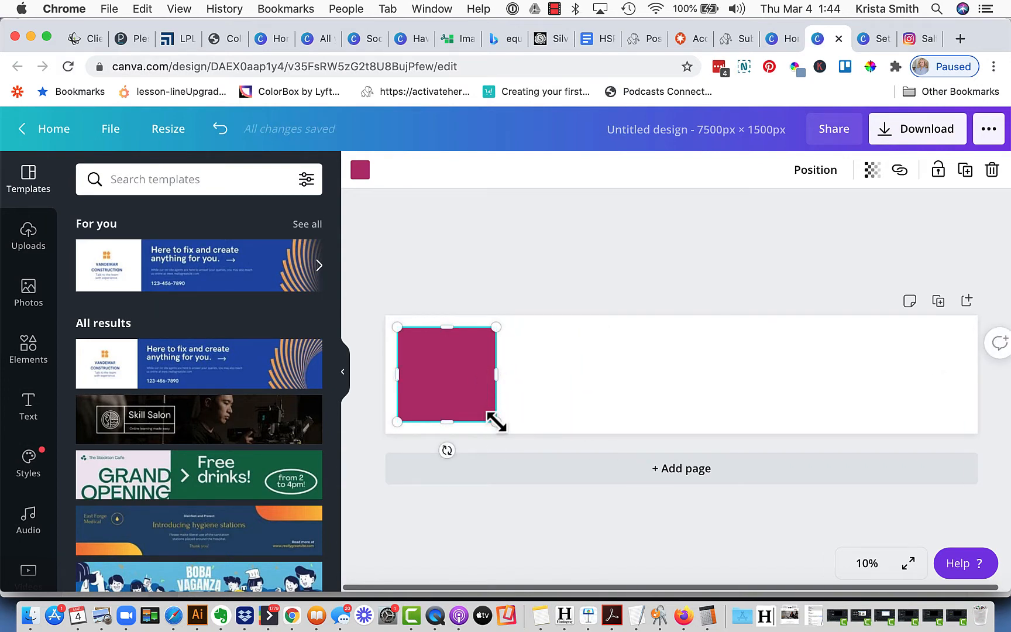
{"action": "left_click_drag", "start_coordinate": [494, 422], "coordinate": [497, 424]}
{"action": "left_click_drag", "start_coordinate": [397, 327], "coordinate": [385, 317]}
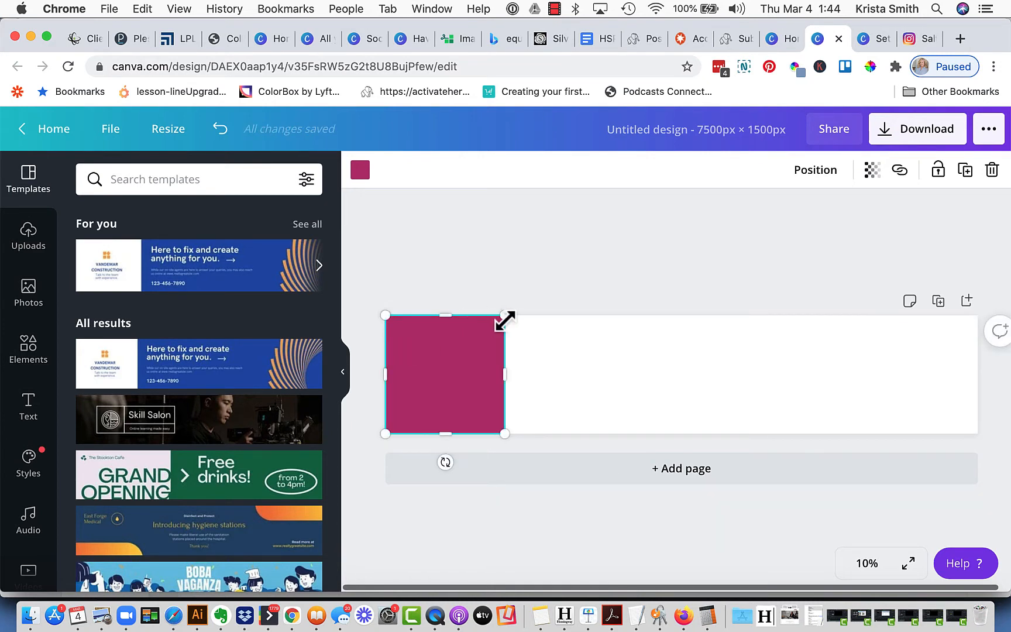
{"action": "left_click_drag", "start_coordinate": [504, 318], "coordinate": [501, 321]}
{"action": "left_click_drag", "start_coordinate": [446, 367], "coordinate": [917, 368]}
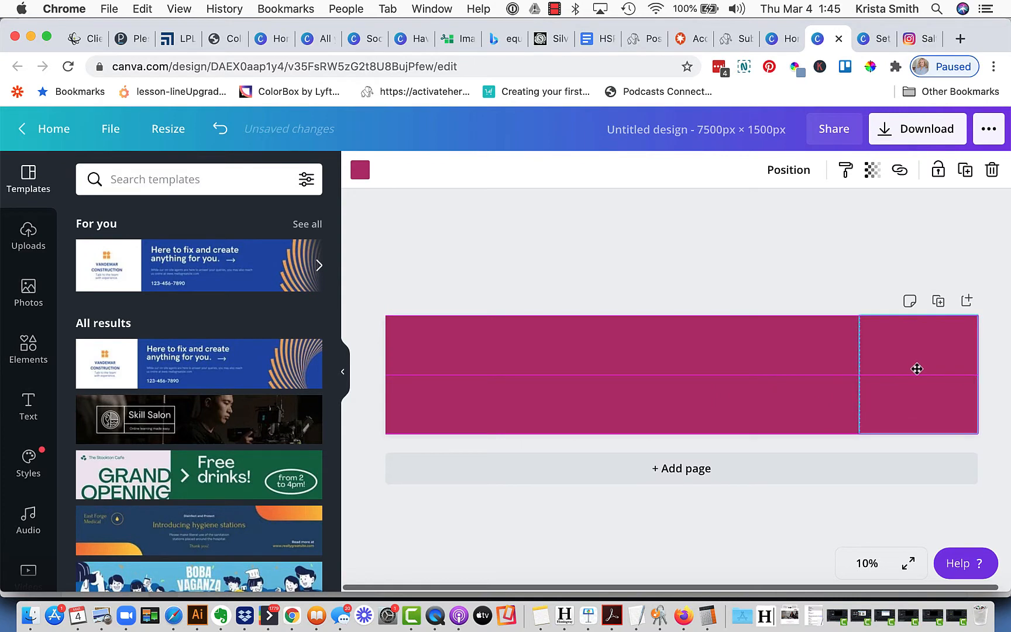
{"action": "left_click", "coordinate": [811, 274]}
Recolor the second and fourth squares dark navy from the primary palette.
{"action": "left_click", "coordinate": [807, 342]}
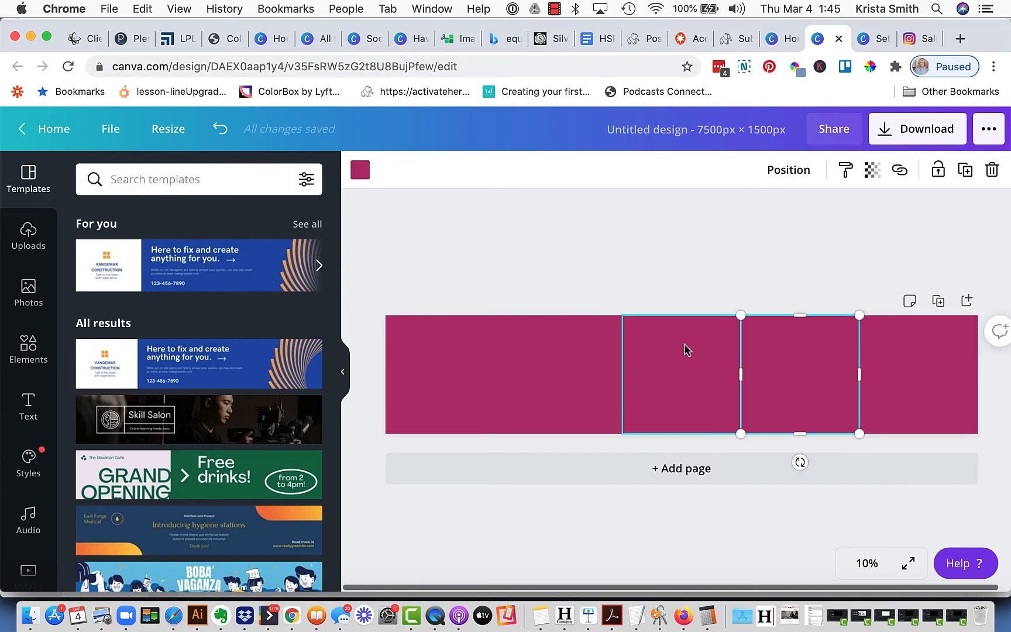
{"action": "left_click", "coordinate": [587, 352], "text": "shift"}
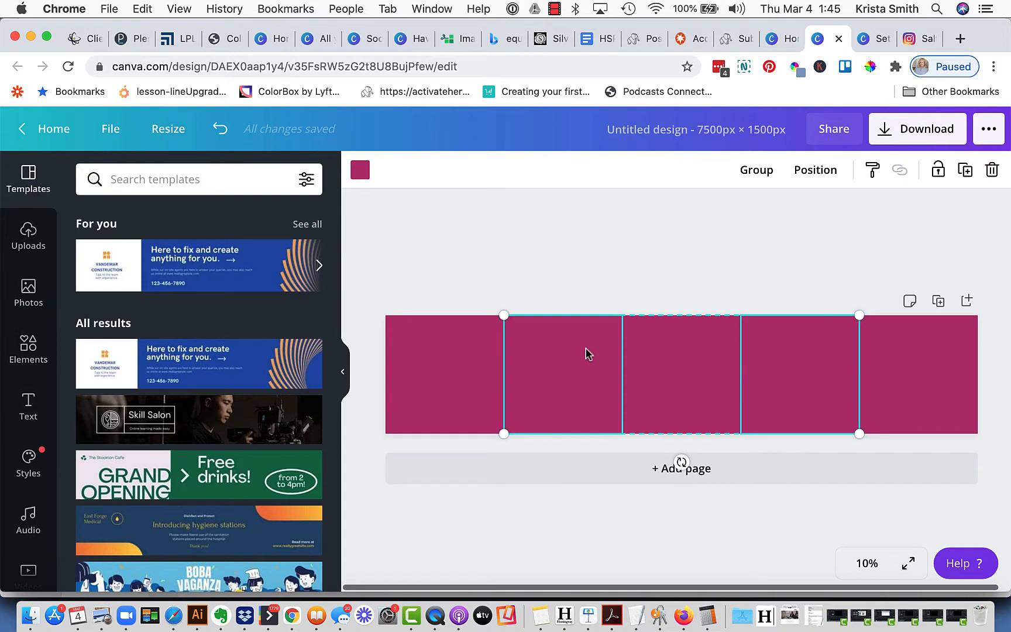
{"action": "left_click", "coordinate": [360, 170]}
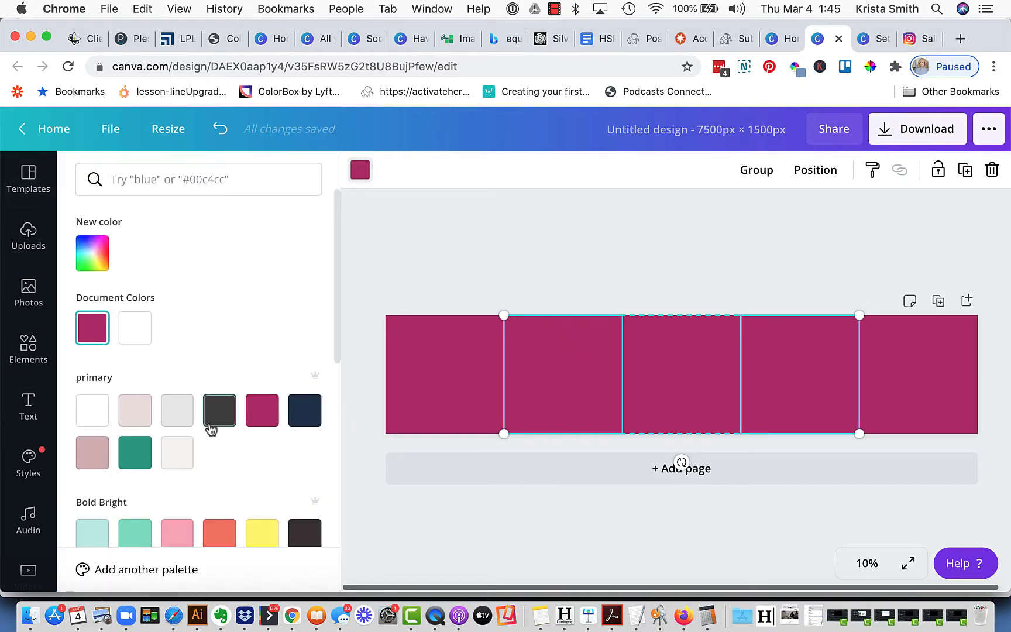
{"action": "left_click", "coordinate": [302, 416]}
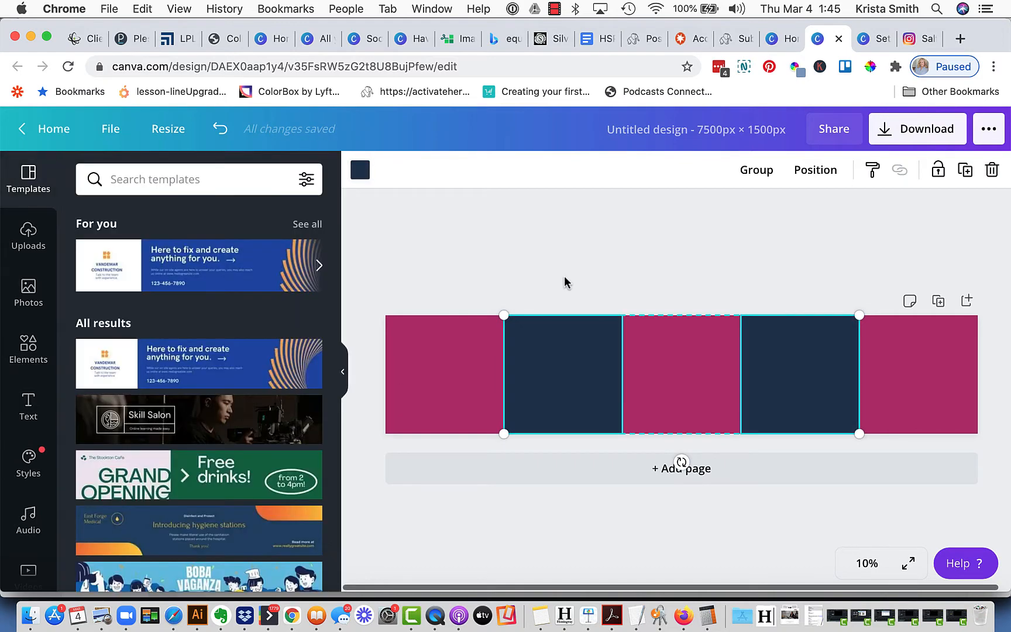
{"action": "left_click", "coordinate": [648, 294]}
Lower the transparency value of the first and second squares until both are very faint tints.
{"action": "left_click", "coordinate": [453, 327]}
{"action": "left_click", "coordinate": [872, 170]}
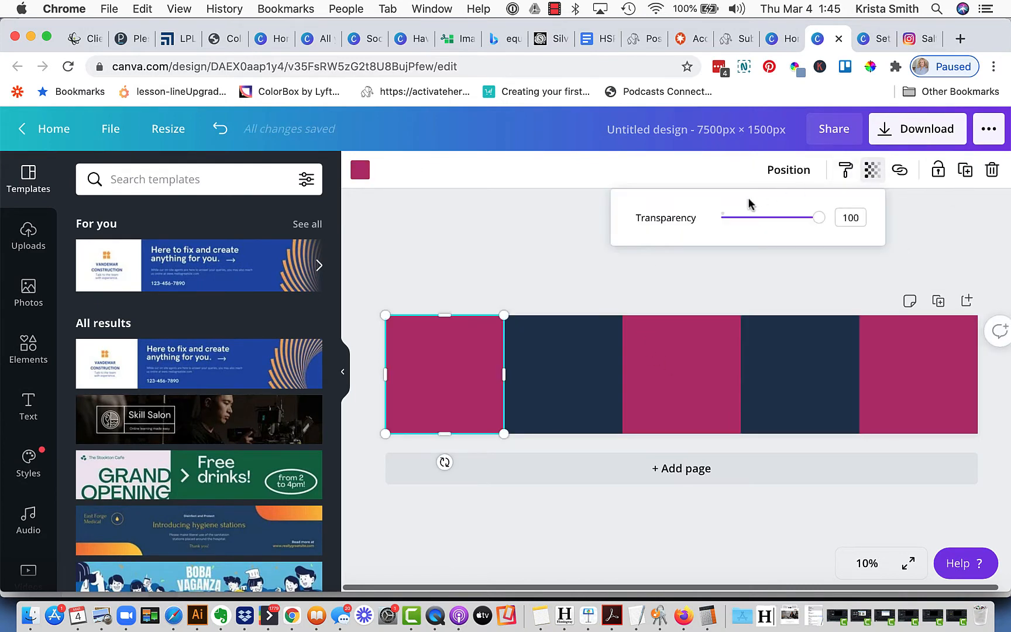
{"action": "left_click_drag", "start_coordinate": [823, 216], "coordinate": [733, 229]}
{"action": "left_click", "coordinate": [569, 368]}
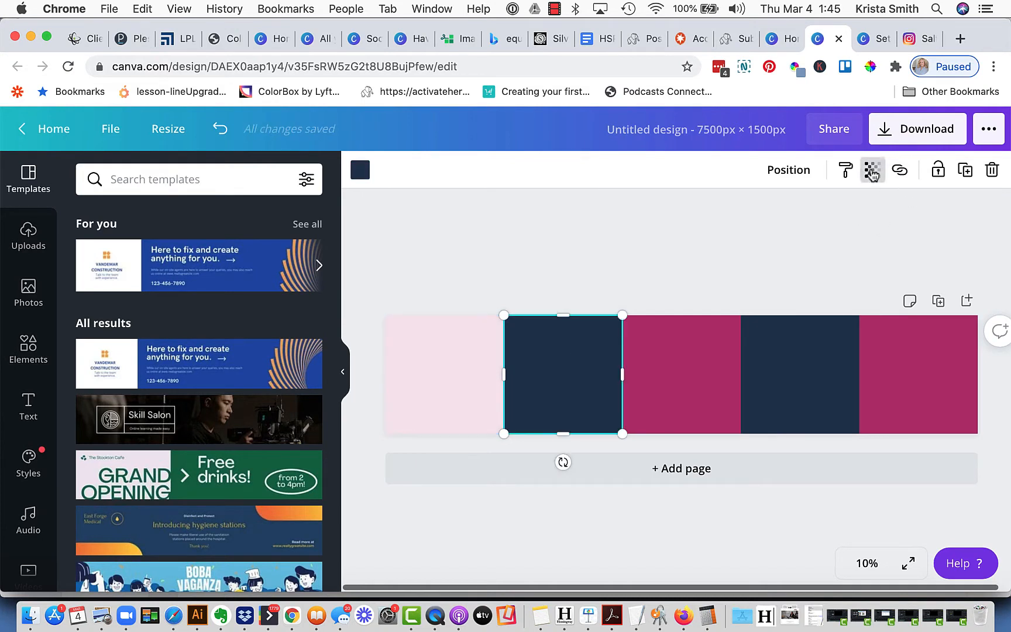
{"action": "left_click", "coordinate": [872, 170]}
{"action": "left_click_drag", "start_coordinate": [819, 217], "coordinate": [730, 217]}
Set the transparency of the third square to 24 and of the fourth square to 28.
{"action": "left_click", "coordinate": [668, 382]}
{"action": "left_click", "coordinate": [870, 171]}
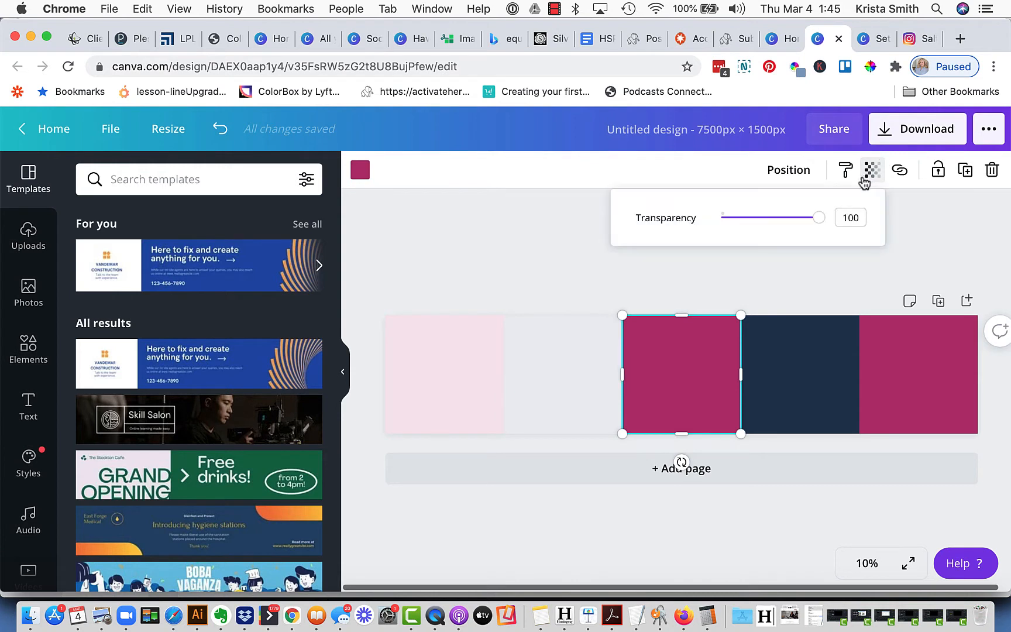
{"action": "left_click_drag", "start_coordinate": [819, 218], "coordinate": [744, 217]}
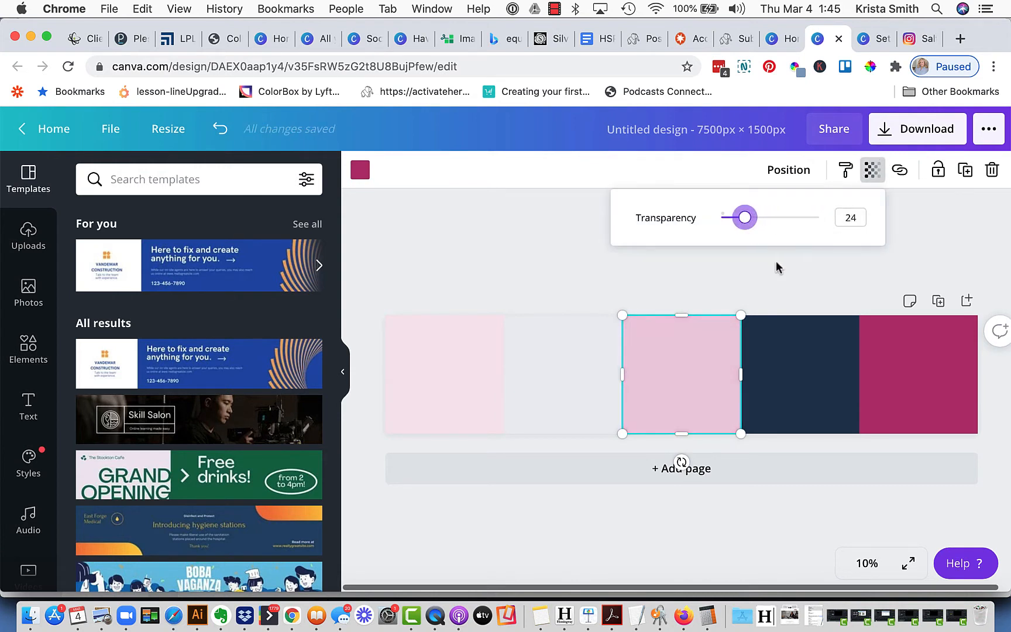
{"action": "left_click", "coordinate": [805, 349]}
{"action": "left_click", "coordinate": [870, 171]}
{"action": "left_click_drag", "start_coordinate": [819, 218], "coordinate": [747, 217]}
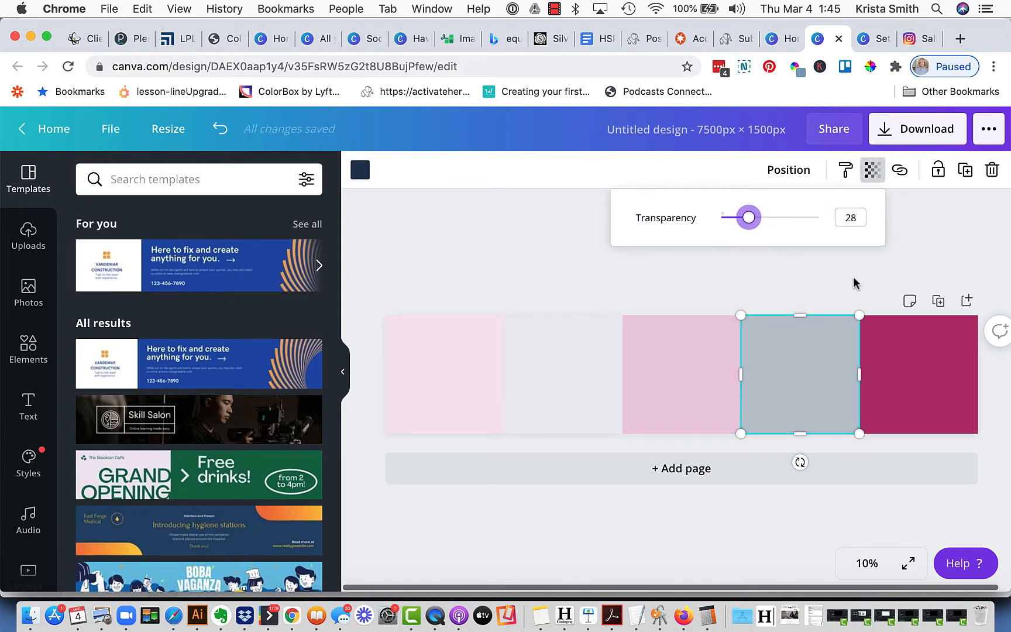
Lower the fifth square's transparency value until it is a light pink tint and deselect it.
{"action": "left_click", "coordinate": [909, 354]}
{"action": "left_click", "coordinate": [869, 171]}
{"action": "left_click_drag", "start_coordinate": [819, 218], "coordinate": [750, 217]}
{"action": "left_click", "coordinate": [583, 255]}
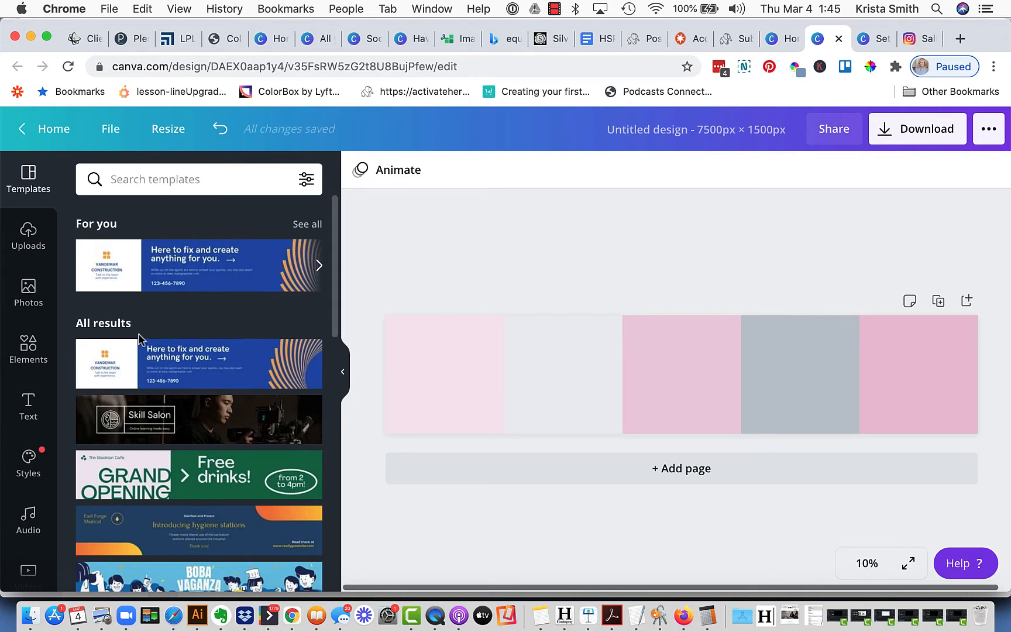
Search the elements library for "blobs".
{"action": "left_click", "coordinate": [32, 358]}
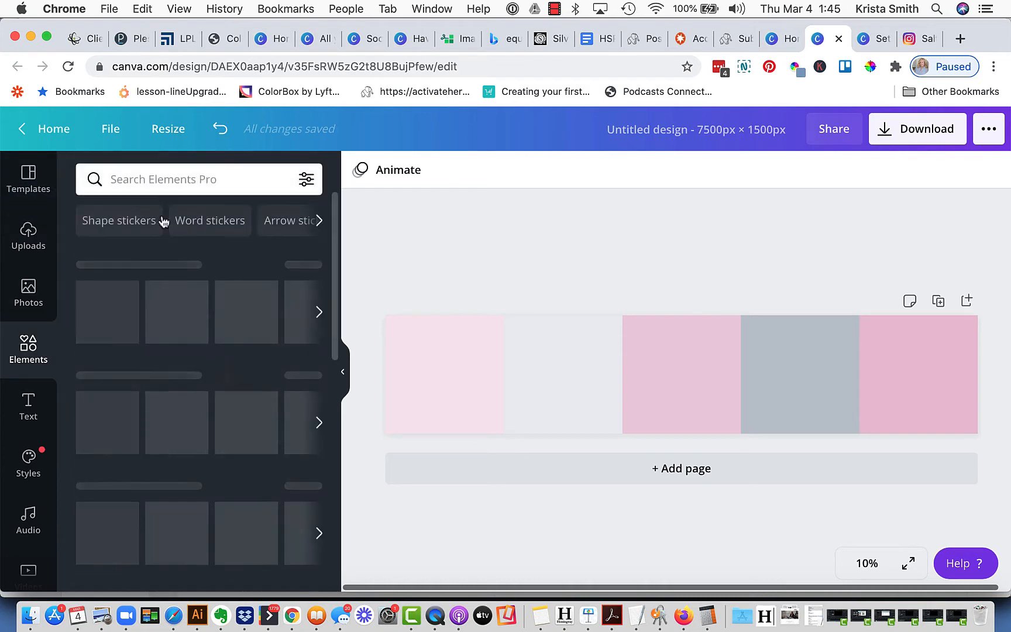
{"action": "left_click", "coordinate": [188, 178]}
{"action": "type", "text": "bl"}
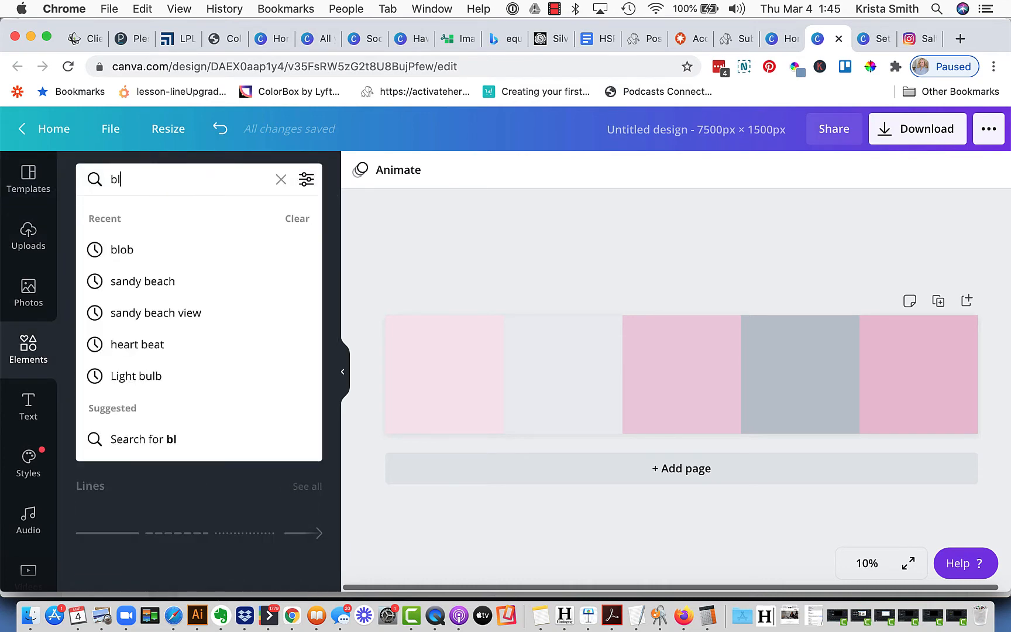
{"action": "type", "text": "obs"}
{"action": "key", "text": "Return"}
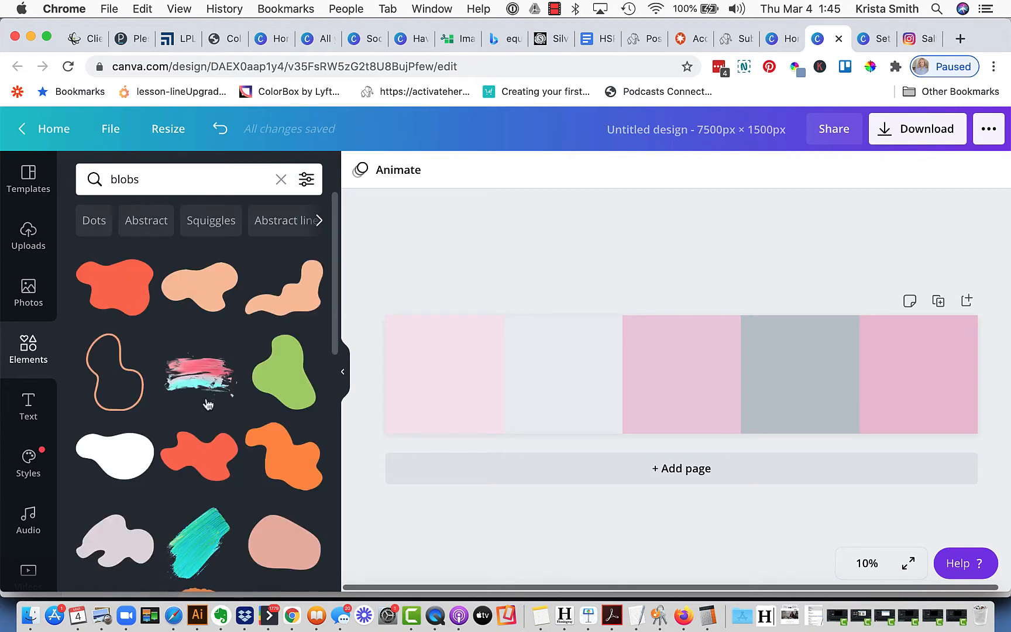
Add the orange and pink blob graphic with the purple line, enlarge it across the first three squares, and shift it down past the page's lower edge.
{"action": "scroll", "coordinate": [202, 403], "scroll_direction": "down", "scroll_amount": 4}
{"action": "scroll", "coordinate": [172, 483], "scroll_direction": "down", "scroll_amount": 3}
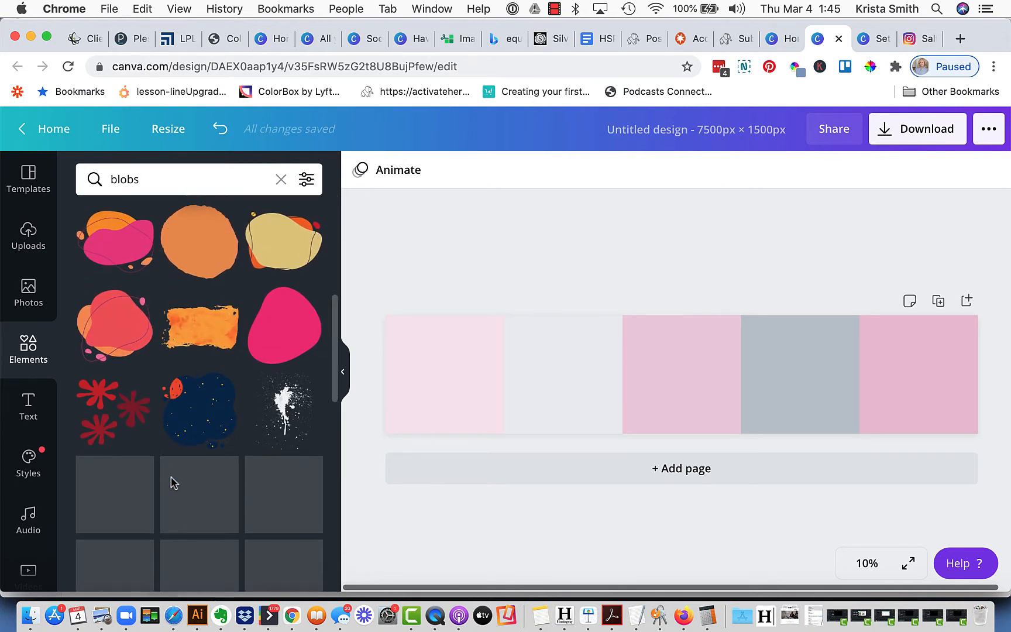
{"action": "scroll", "coordinate": [173, 483], "scroll_direction": "up", "scroll_amount": 1}
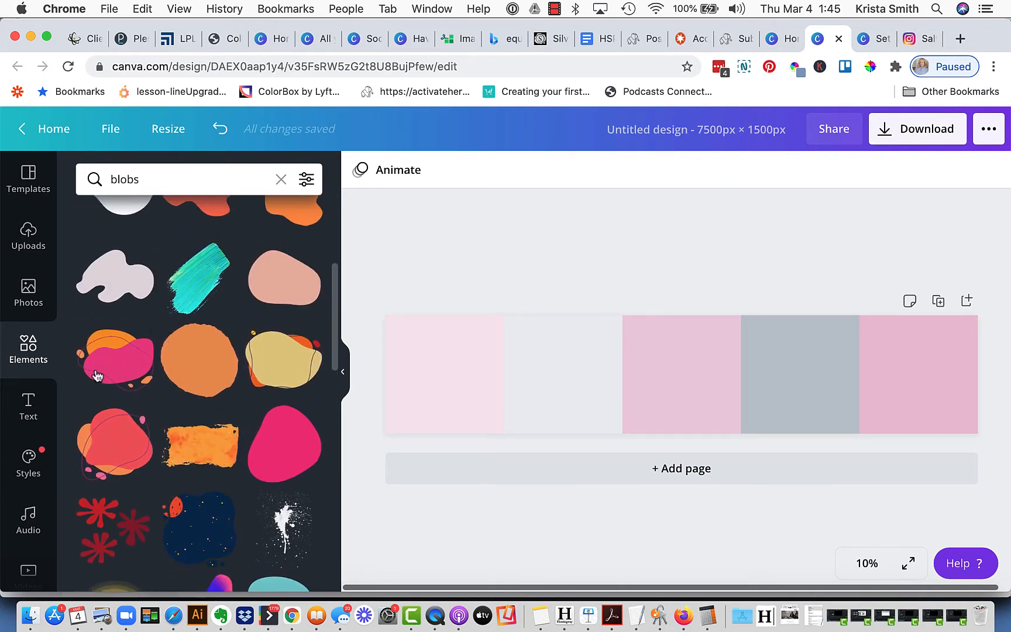
{"action": "left_click", "coordinate": [124, 365]}
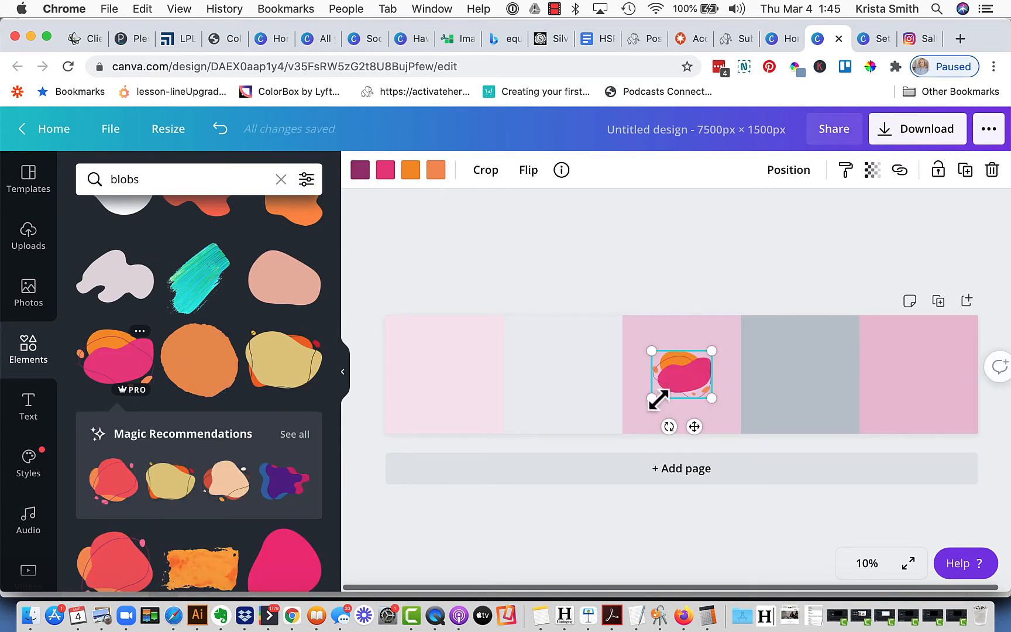
{"action": "left_click_drag", "start_coordinate": [649, 400], "coordinate": [295, 486]}
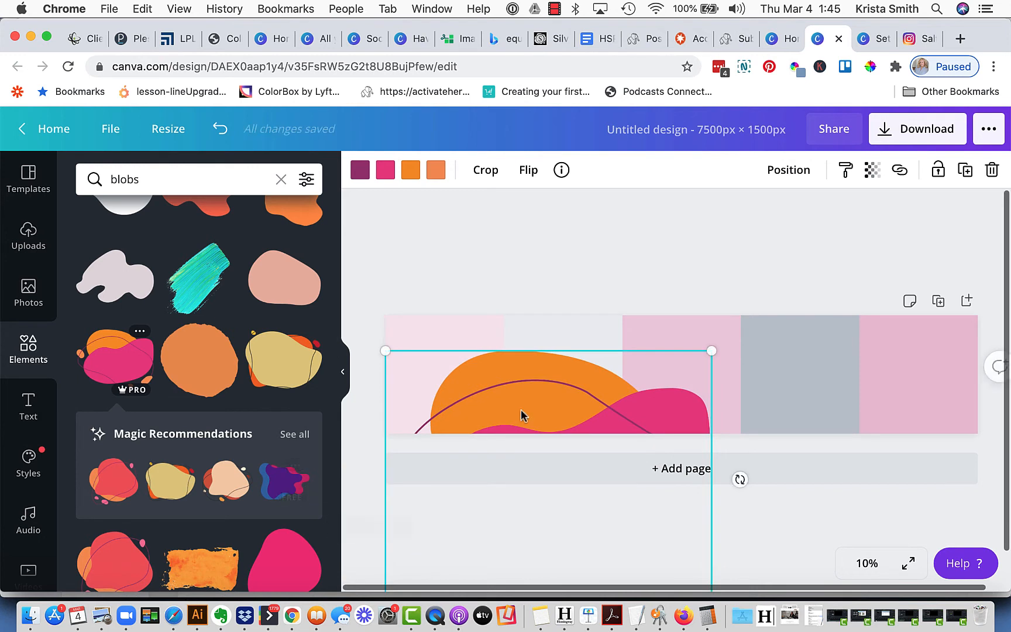
{"action": "left_click_drag", "start_coordinate": [558, 408], "coordinate": [549, 437]}
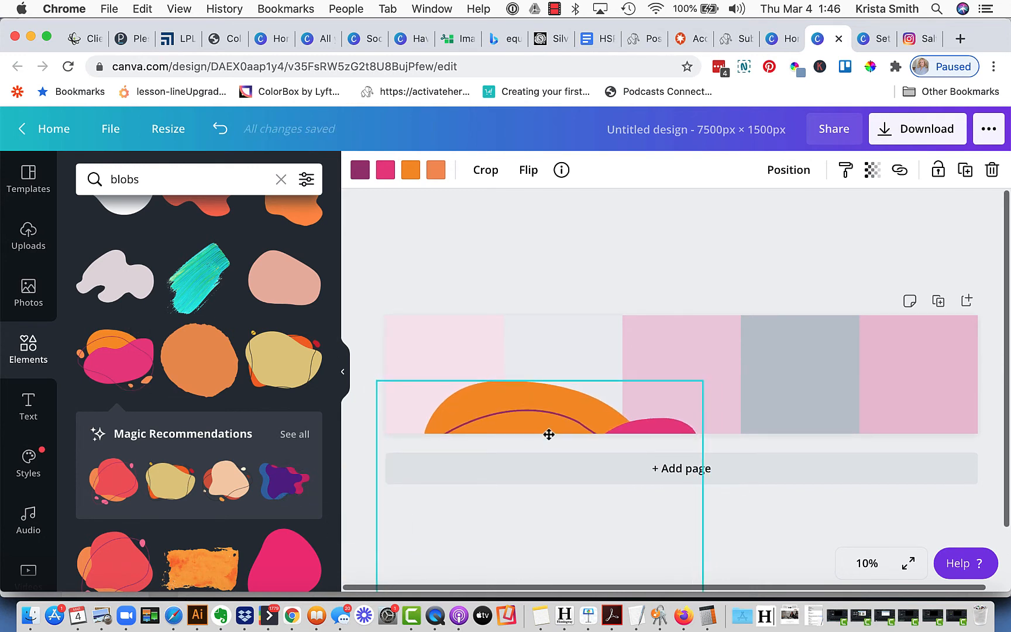
Recolor the lower blob graphic: line and pink shape navy, large orange shape dusty pink, remaining light orange color magenta; deselect it.
{"action": "left_click", "coordinate": [358, 172]}
{"action": "left_click", "coordinate": [305, 453]}
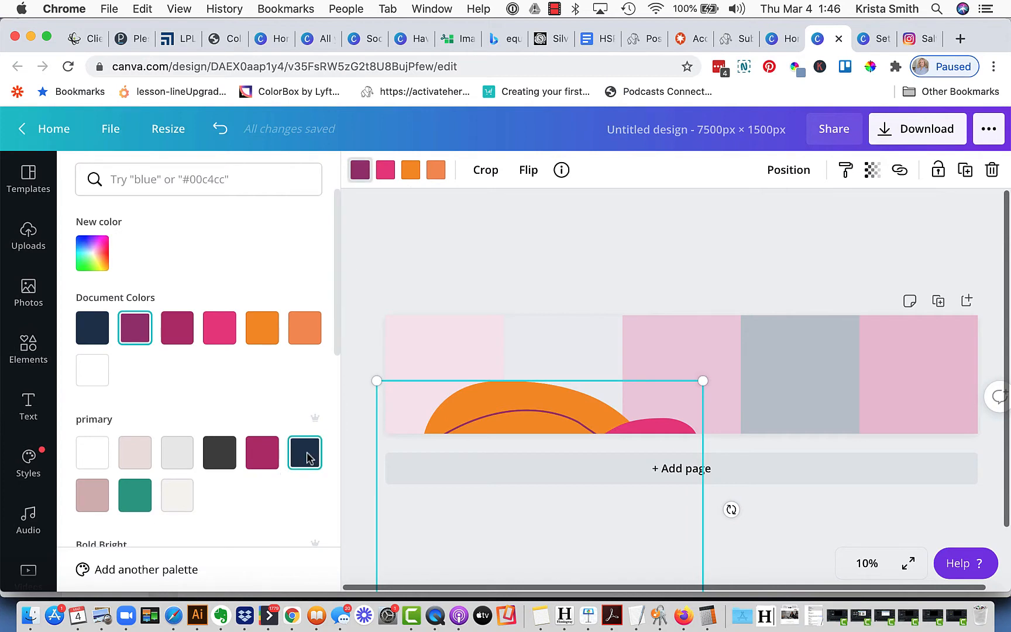
{"action": "left_click", "coordinate": [386, 169]}
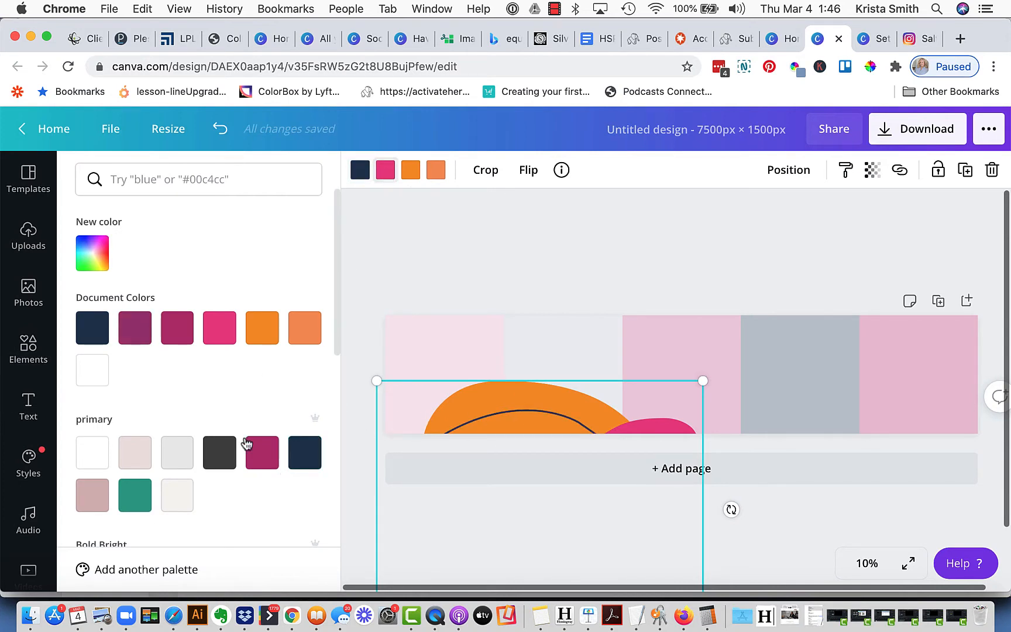
{"action": "left_click", "coordinate": [304, 453]}
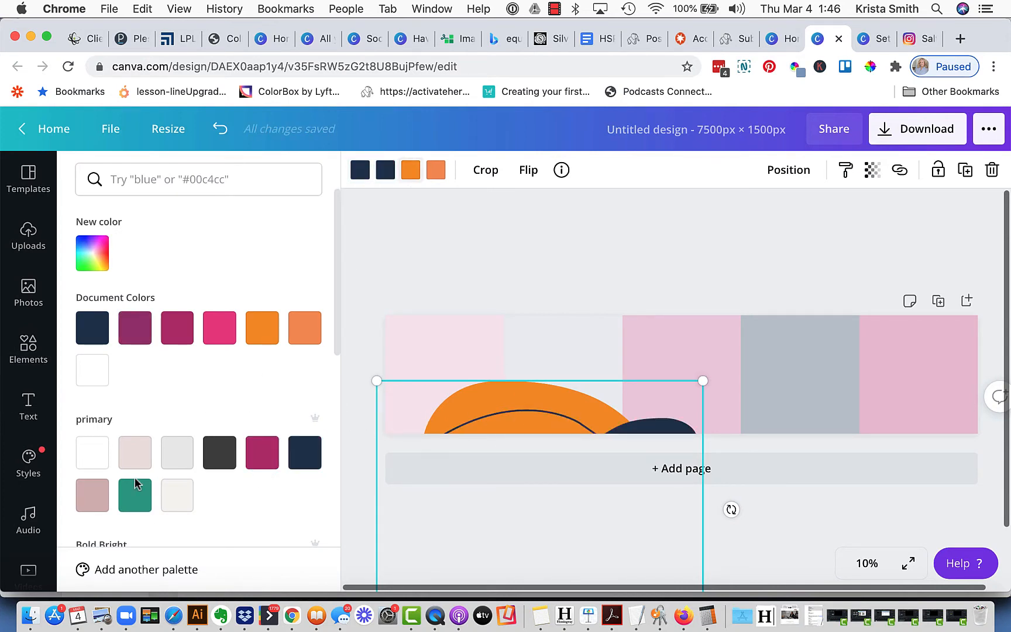
{"action": "left_click", "coordinate": [92, 496]}
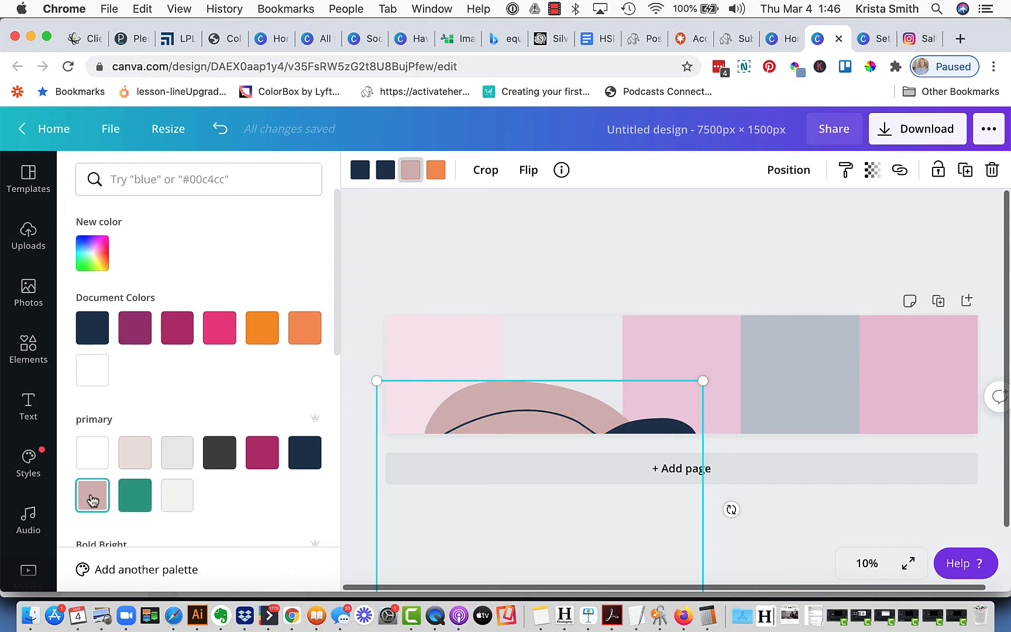
{"action": "left_click", "coordinate": [440, 171]}
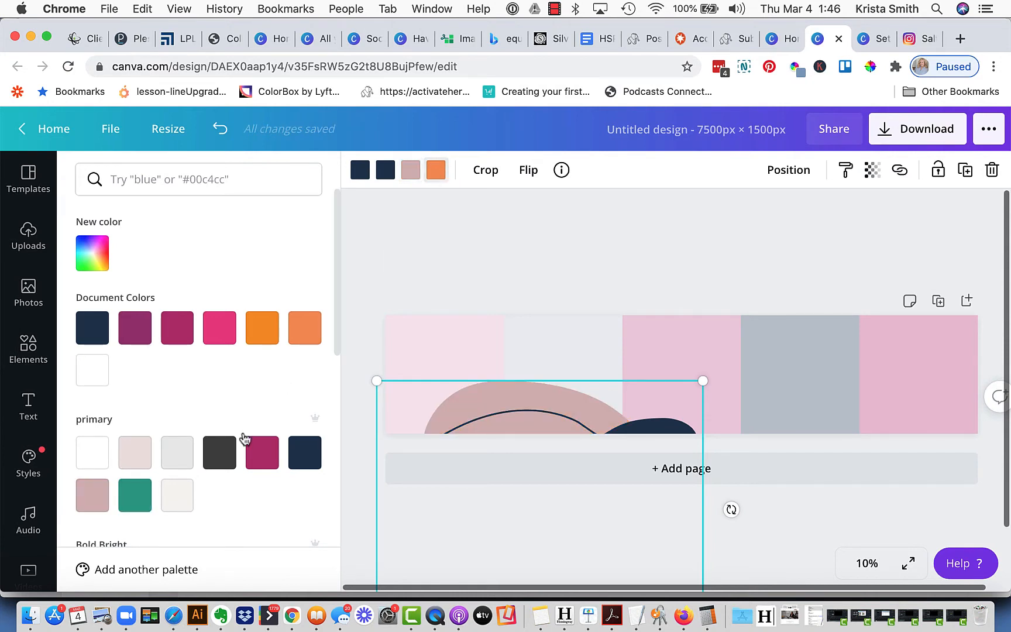
{"action": "left_click", "coordinate": [262, 456]}
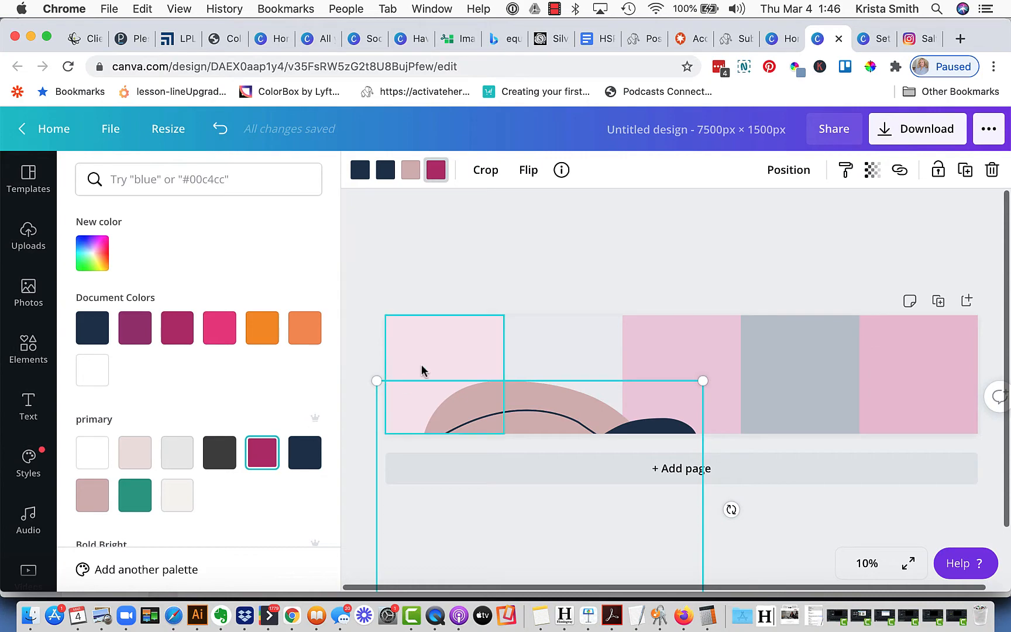
{"action": "left_click", "coordinate": [524, 252]}
{"action": "left_click", "coordinate": [544, 260]}
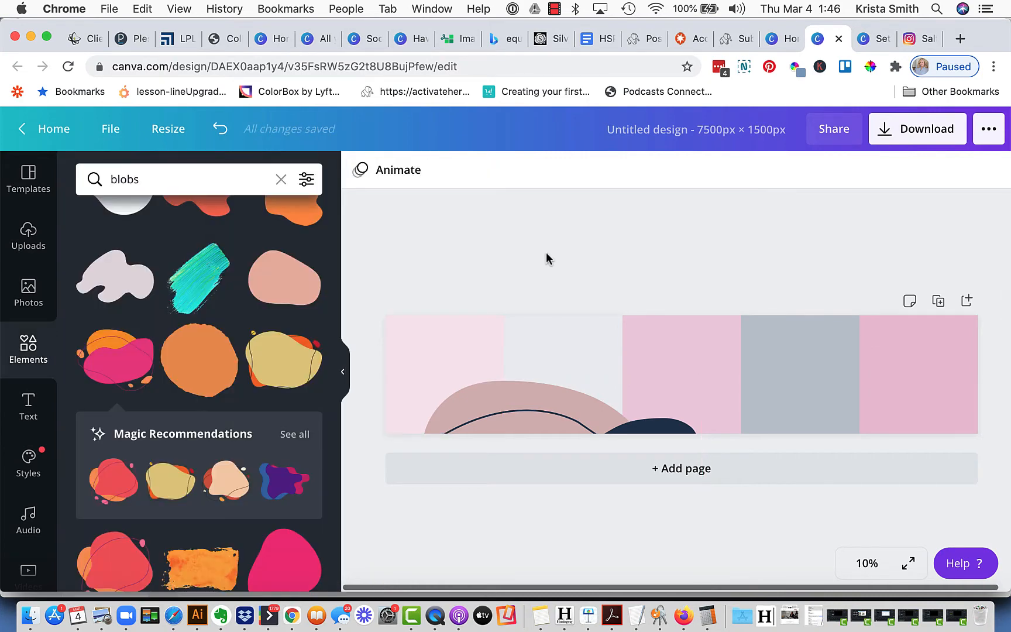
{"action": "scroll", "coordinate": [205, 410], "scroll_direction": "down", "scroll_amount": 4}
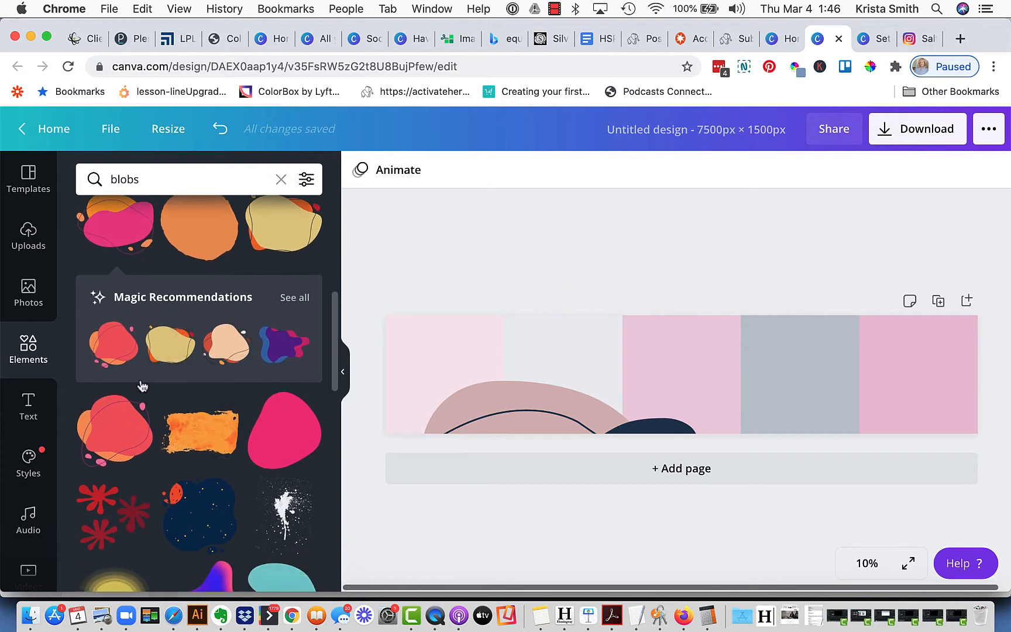
{"action": "left_click", "coordinate": [225, 347]}
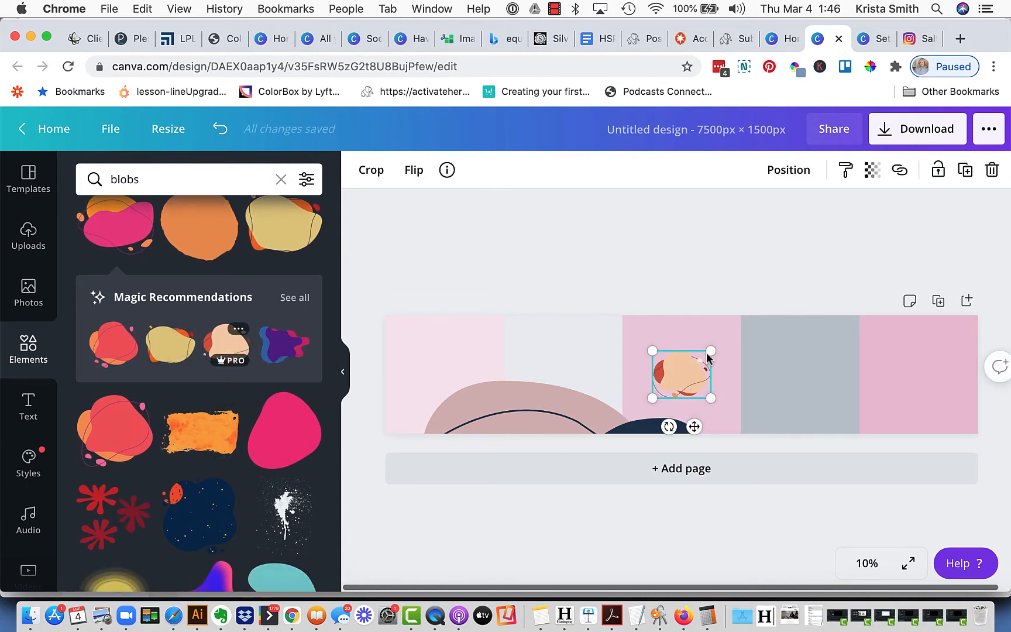
{"action": "left_click_drag", "start_coordinate": [709, 353], "coordinate": [972, 228]}
{"action": "left_click_drag", "start_coordinate": [805, 338], "coordinate": [833, 331]}
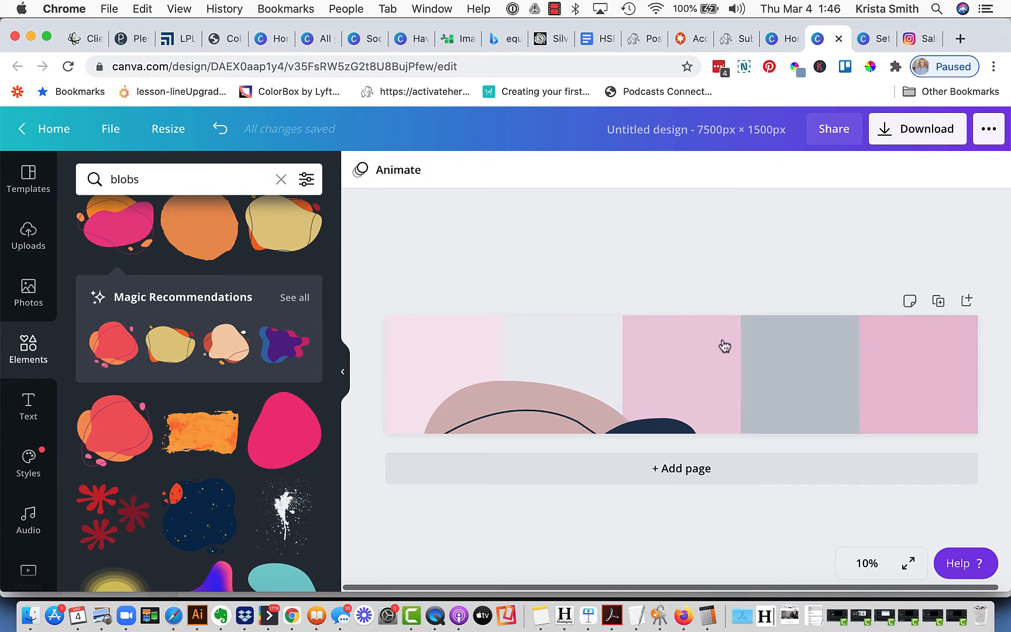
Add the red and orange blob graphic with the purple line, enlarge it across the third to fifth squares, and shift it past the page's upper edge.
{"action": "left_click", "coordinate": [104, 431]}
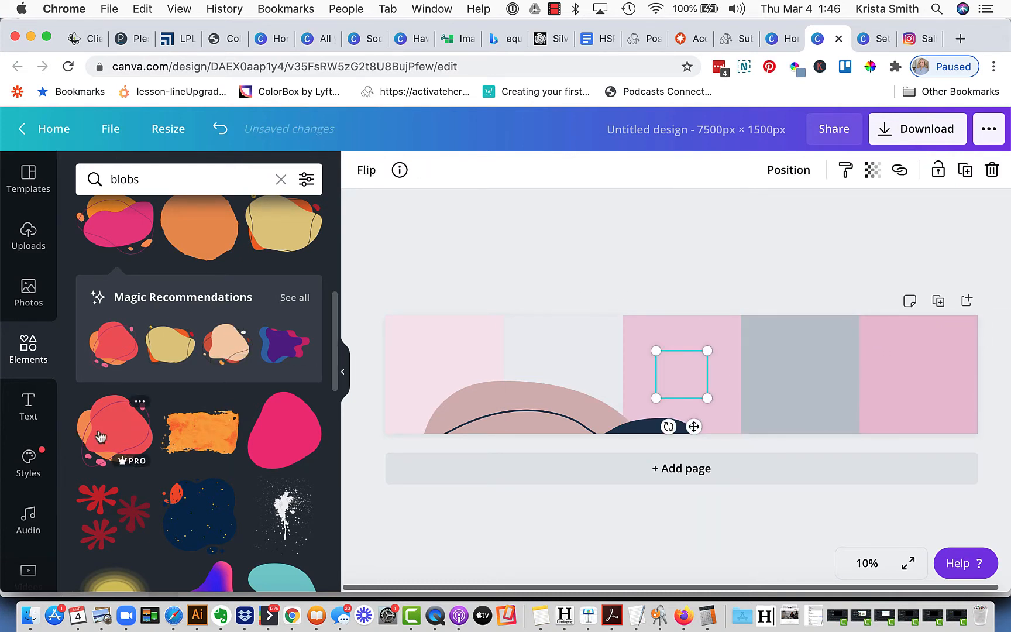
{"action": "left_click_drag", "start_coordinate": [707, 350], "coordinate": [998, 296]}
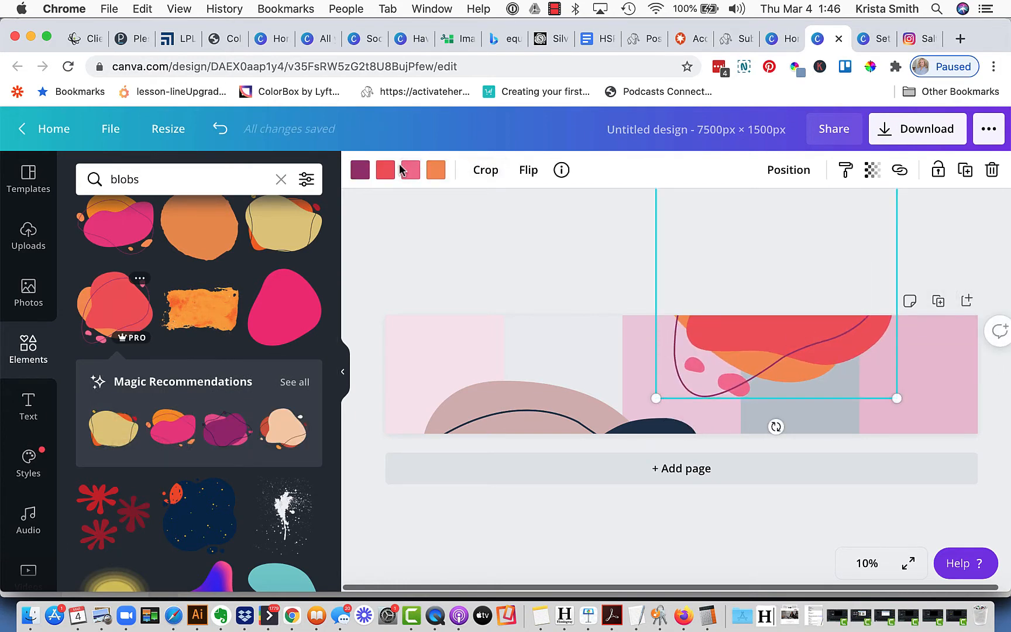
{"action": "left_click_drag", "start_coordinate": [762, 349], "coordinate": [775, 324]}
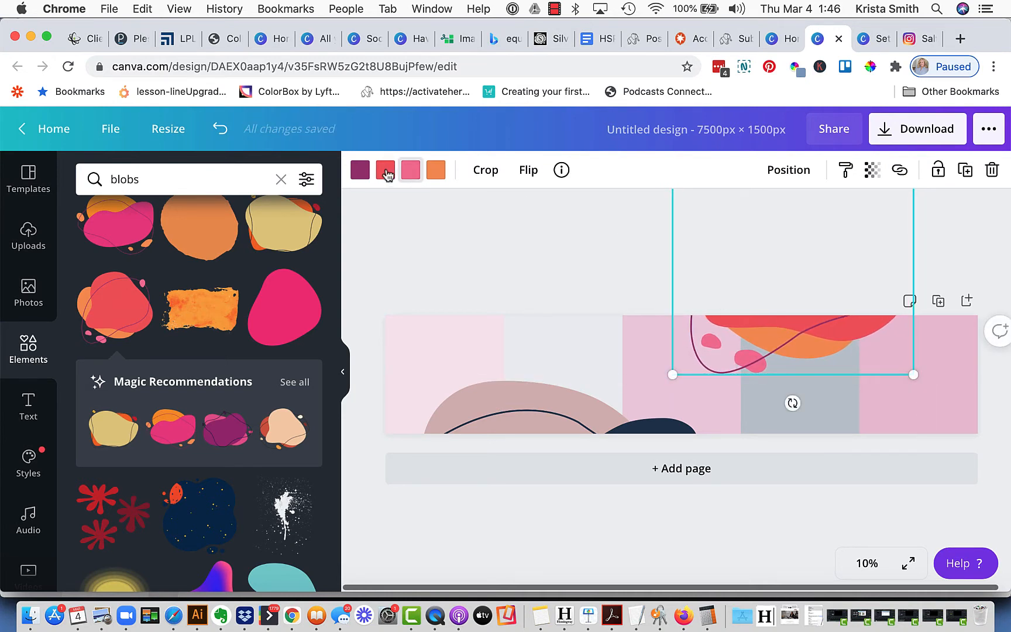
Recolor the upper blob graphic: line magenta, red shape navy, orange shape magenta, and small pink spots off-white; deselect it.
{"action": "left_click", "coordinate": [359, 170]}
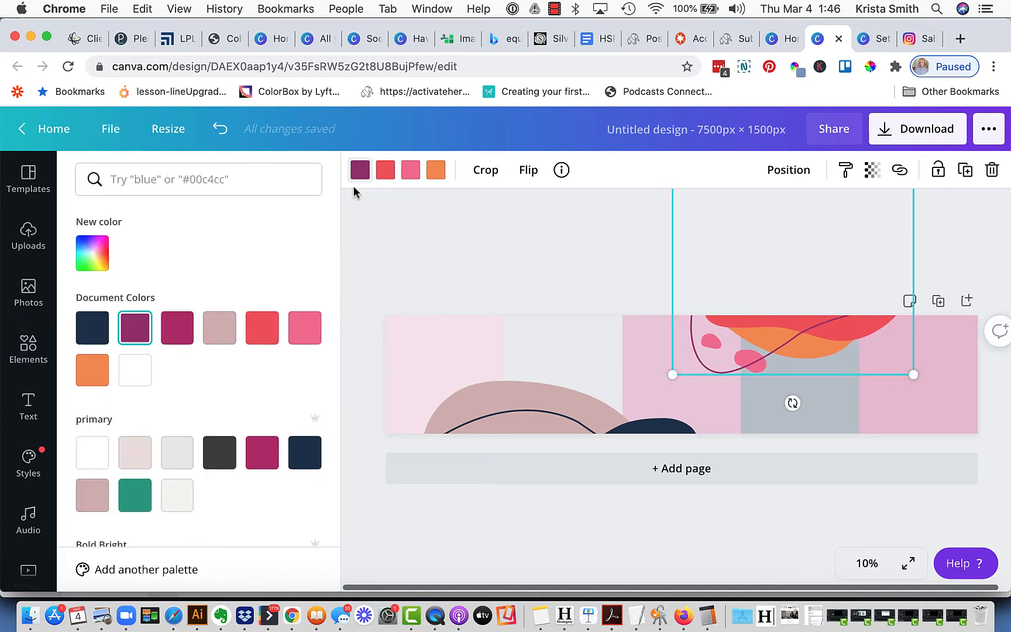
{"action": "left_click", "coordinate": [270, 465]}
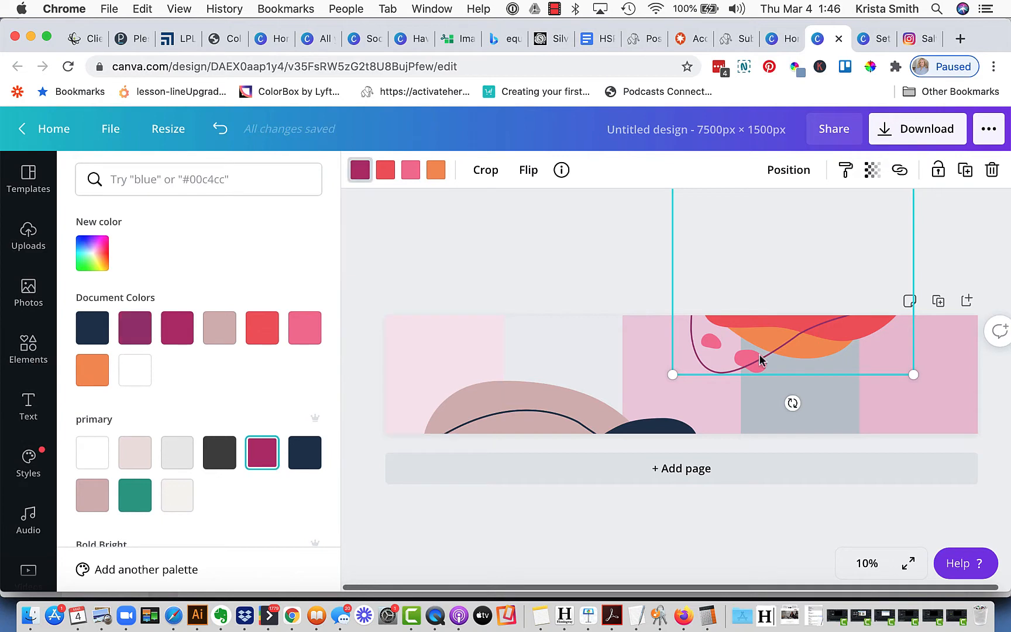
{"action": "left_click", "coordinate": [385, 172]}
{"action": "left_click", "coordinate": [303, 466]}
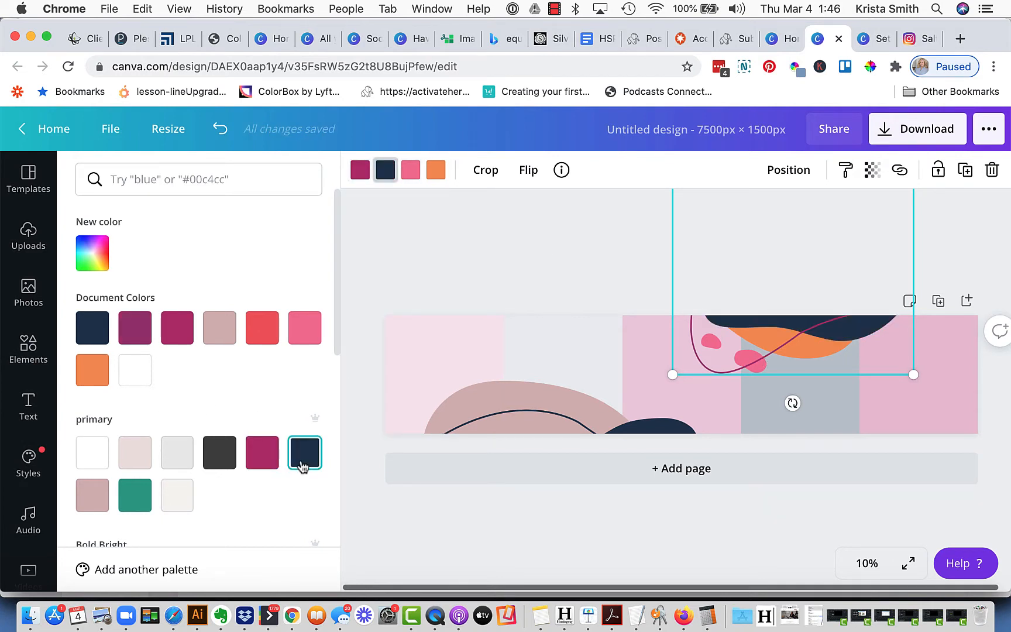
{"action": "left_click", "coordinate": [483, 240]}
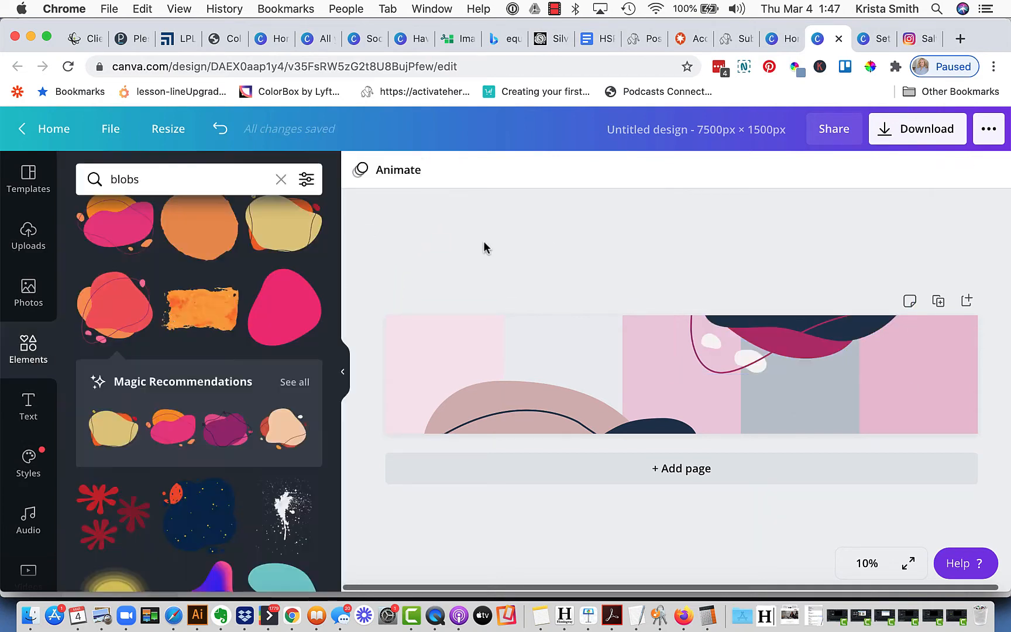
Replace the elements search with "dots" and run it.
{"action": "left_click_drag", "start_coordinate": [223, 175], "coordinate": [67, 187]}
{"action": "type", "text": "dots"}
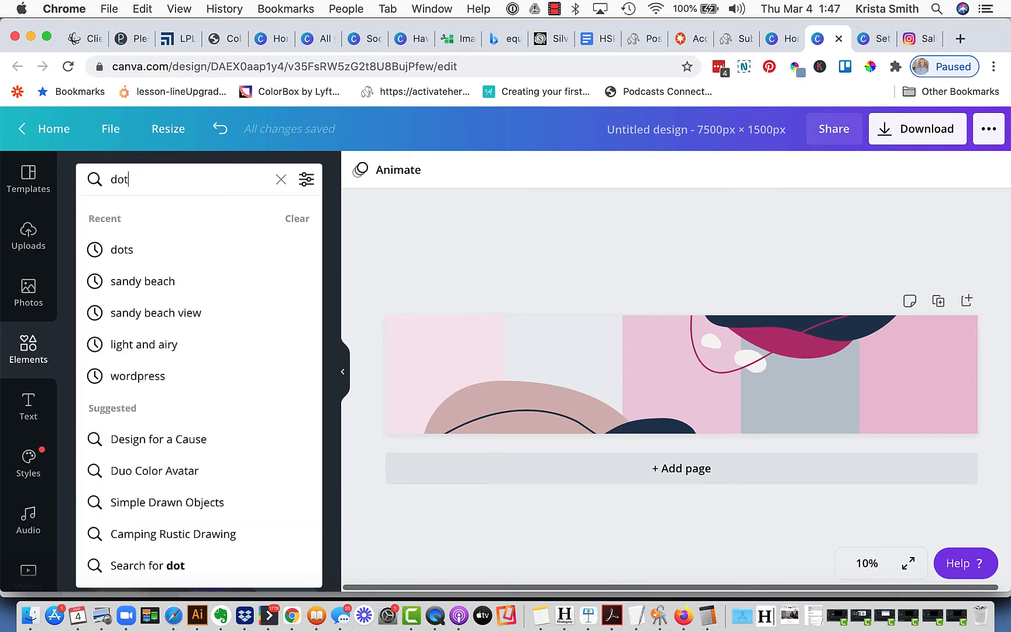
{"action": "key", "text": "Return"}
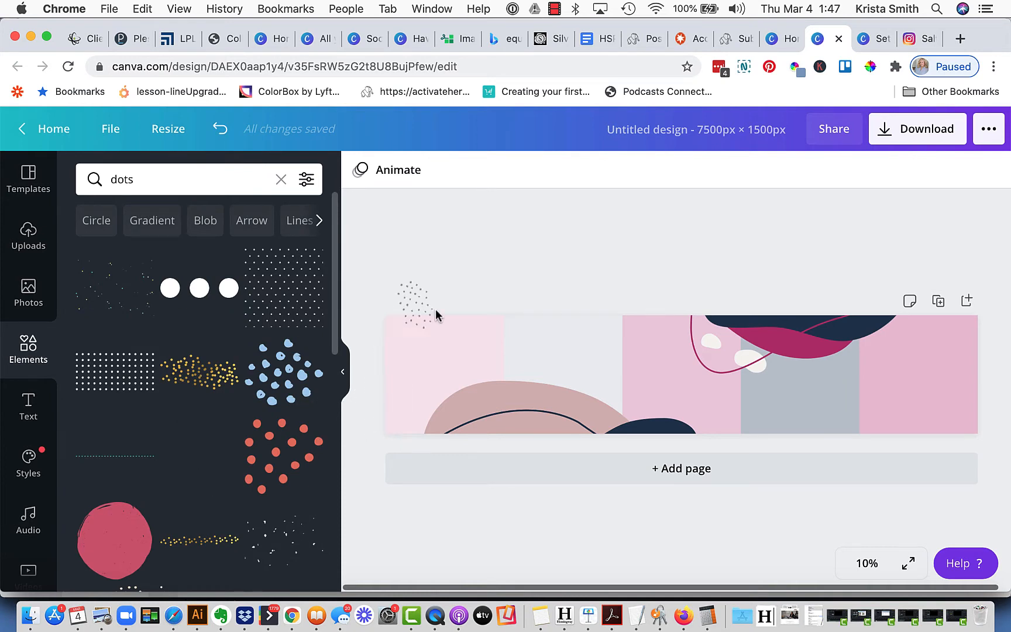
Place rotated magenta scattered dots in the first square's upper-left corner and larger magenta dots at the fifth square's lower-left corner.
{"action": "left_click_drag", "start_coordinate": [435, 309], "coordinate": [407, 343]}
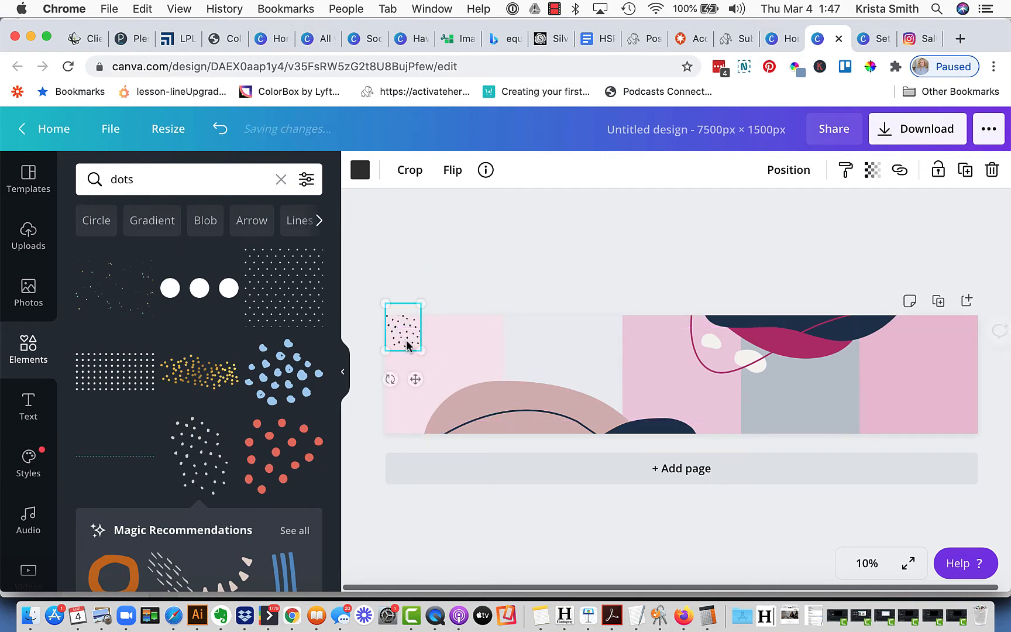
{"action": "left_click_drag", "start_coordinate": [386, 381], "coordinate": [338, 362]}
{"action": "left_click", "coordinate": [554, 238]}
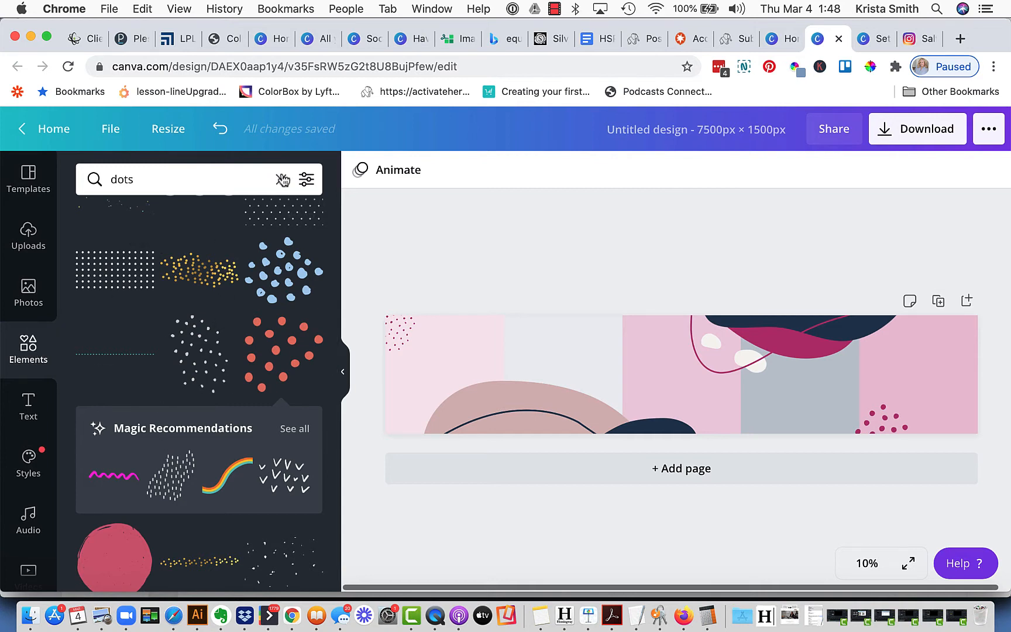
Clear the elements search, add a circular photo frame to the first square, enlarge it to 890 × 890, and center it in the square.
{"action": "left_click", "coordinate": [281, 179]}
{"action": "scroll", "coordinate": [178, 418], "scroll_direction": "down", "scroll_amount": 2}
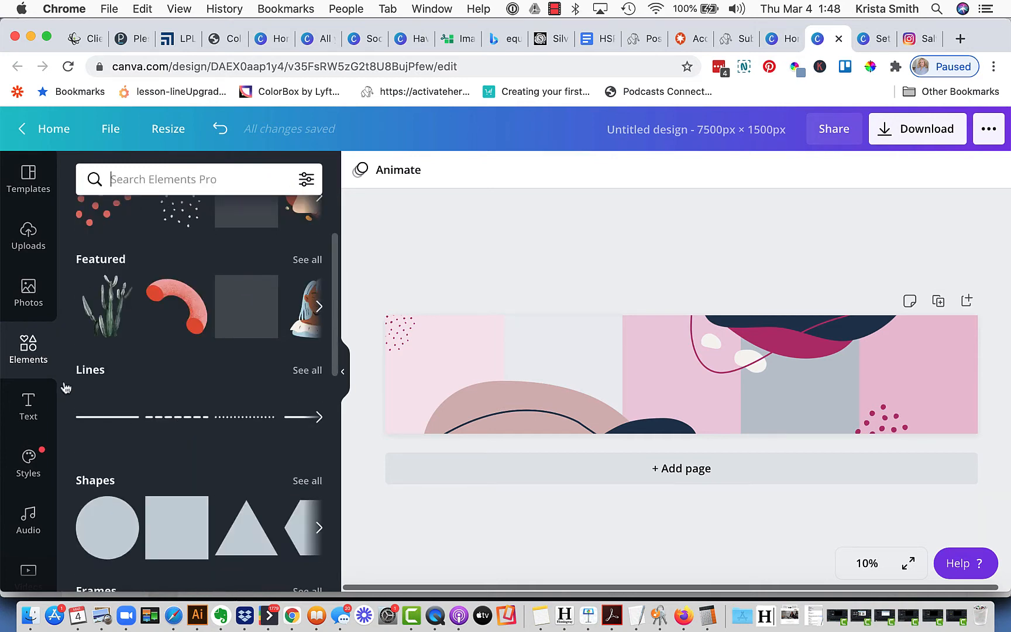
{"action": "scroll", "coordinate": [165, 409], "scroll_direction": "down", "scroll_amount": 2}
{"action": "scroll", "coordinate": [165, 409], "scroll_direction": "down", "scroll_amount": 3}
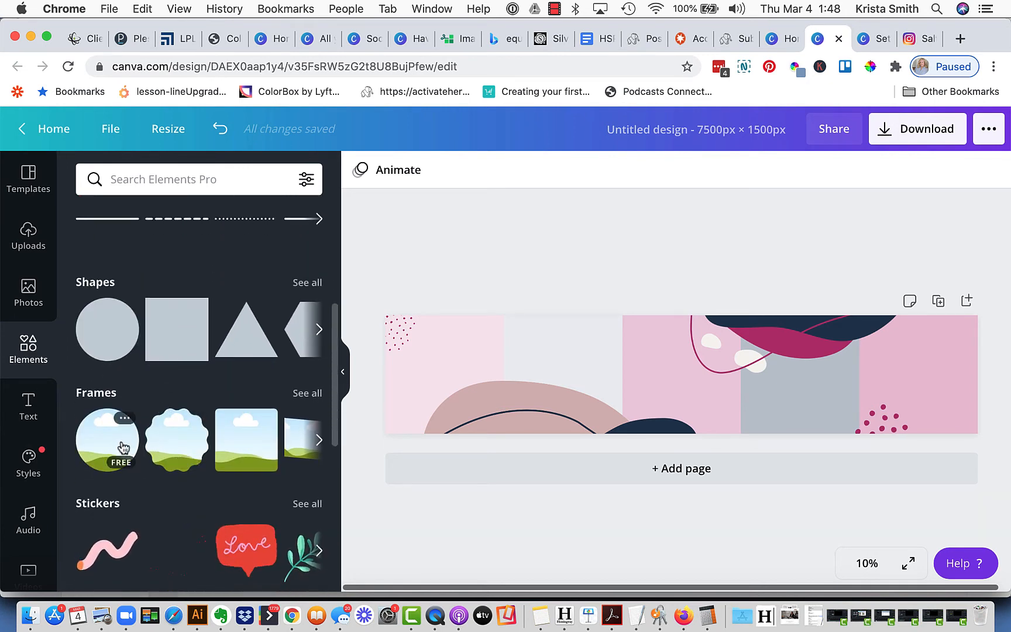
{"action": "left_click_drag", "start_coordinate": [115, 437], "coordinate": [458, 390]}
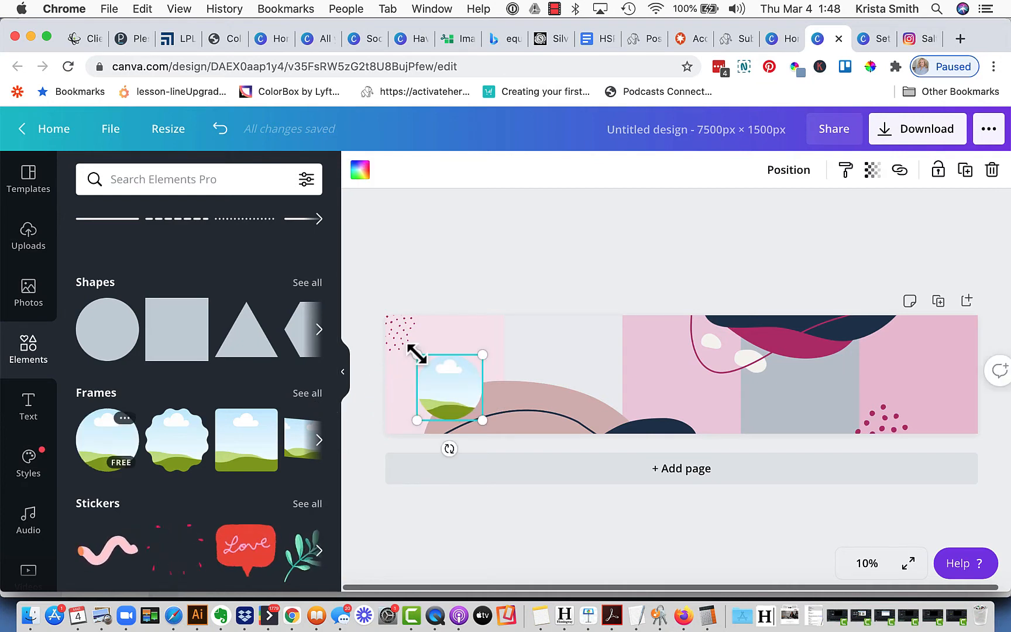
{"action": "mouse_move", "coordinate": [411, 355]}
{"action": "left_mouse_down"}
{"action": "mouse_move", "coordinate": [397, 343]}
{"action": "mouse_move", "coordinate": [412, 349]}
{"action": "left_mouse_up"}
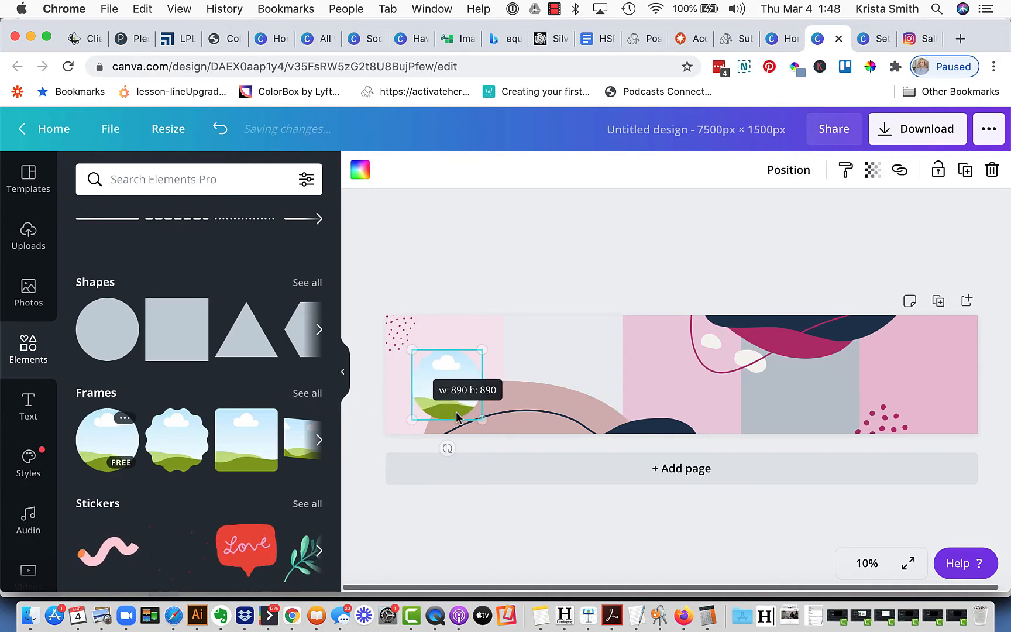
{"action": "left_click_drag", "start_coordinate": [446, 411], "coordinate": [440, 399]}
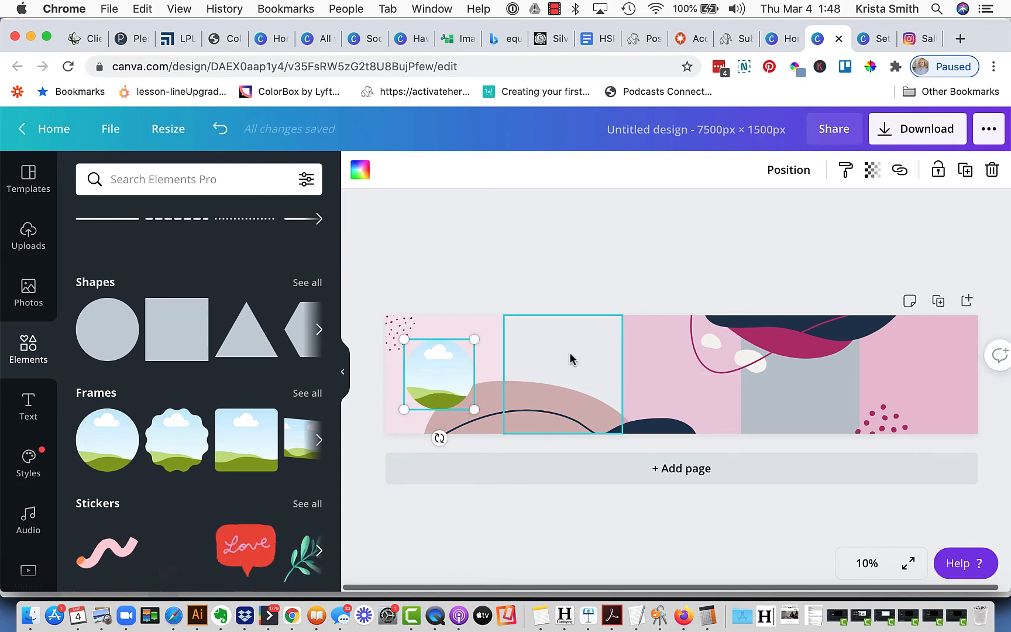
Search the elements library for "arrow".
{"action": "left_click", "coordinate": [237, 185]}
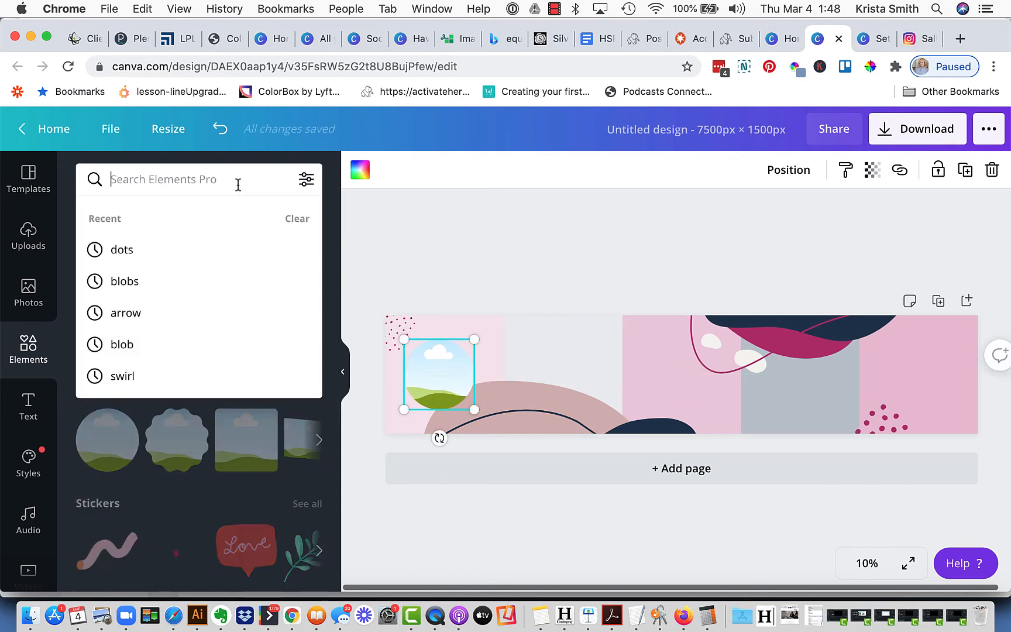
{"action": "type", "text": "arrow"}
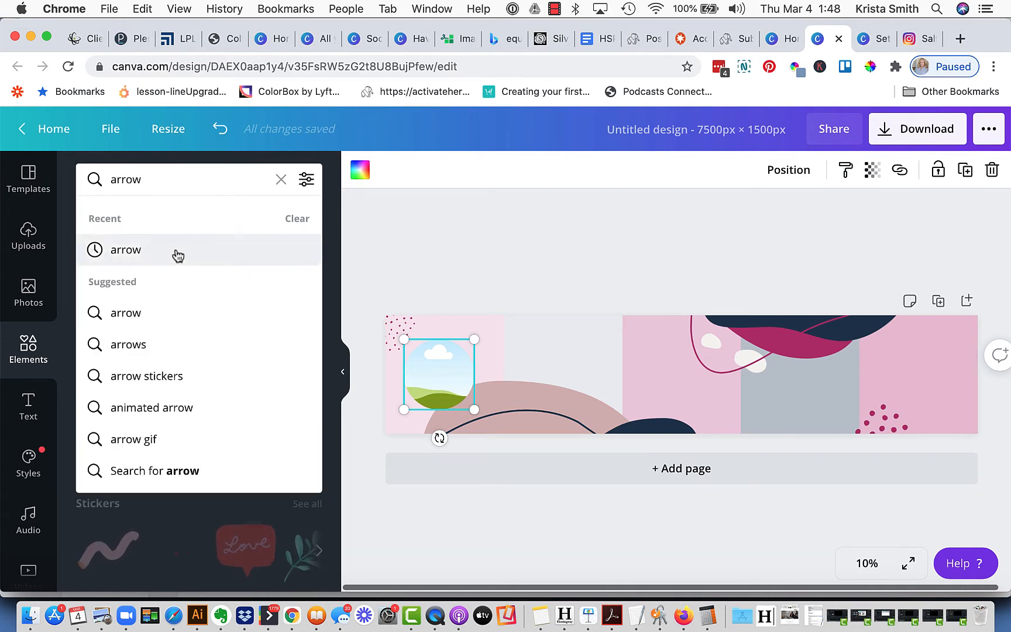
{"action": "left_click", "coordinate": [126, 250]}
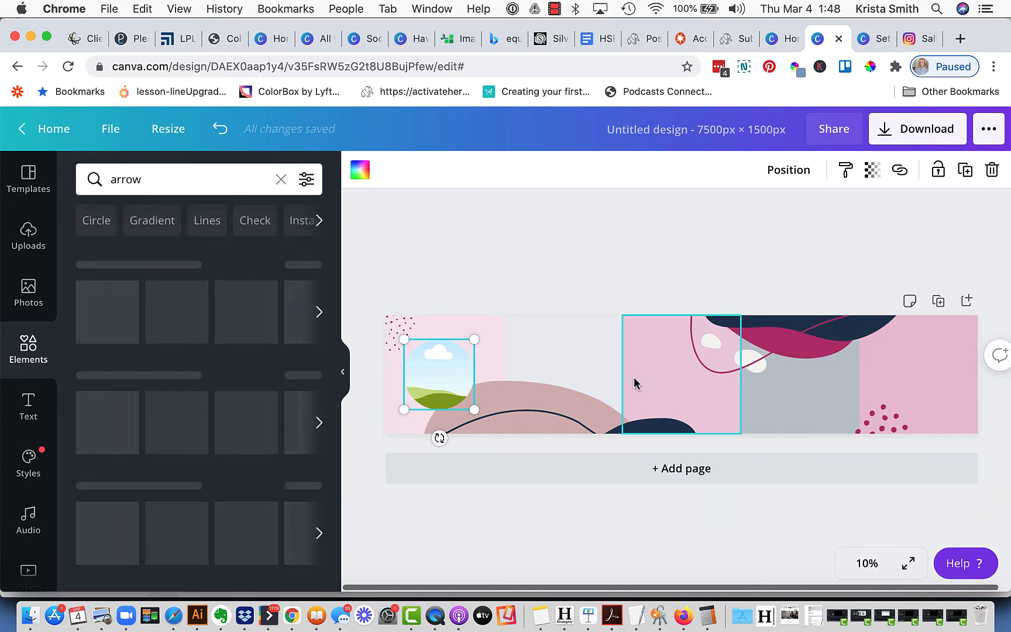
Place the white wavy arrow, shrunk, across the boundary between the first two squares and one layer behind the circular frame.
{"action": "scroll", "coordinate": [194, 436], "scroll_direction": "down", "scroll_amount": 10}
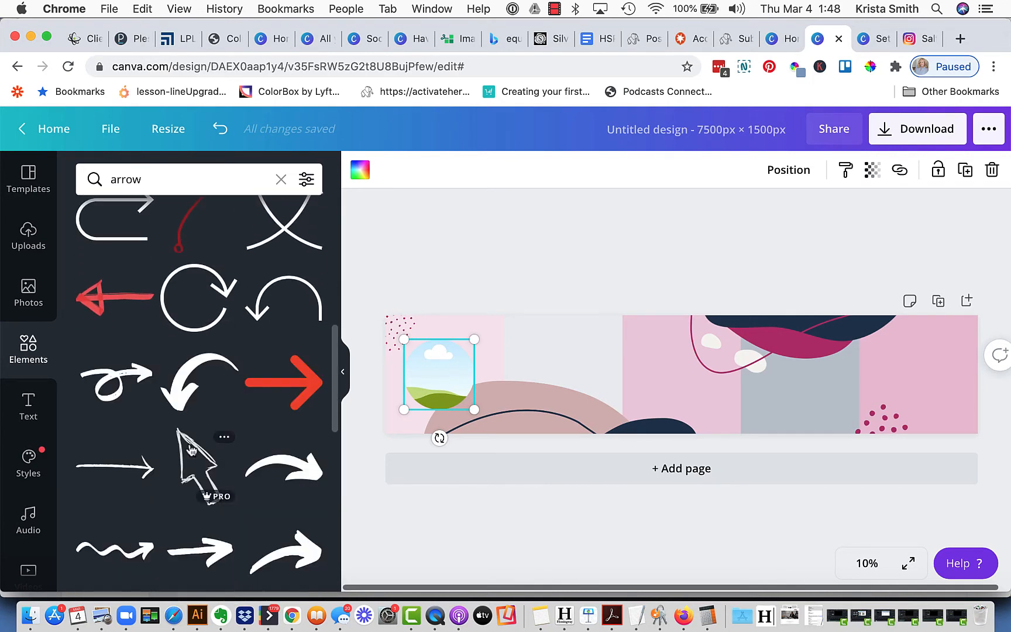
{"action": "scroll", "coordinate": [189, 442], "scroll_direction": "down", "scroll_amount": 1}
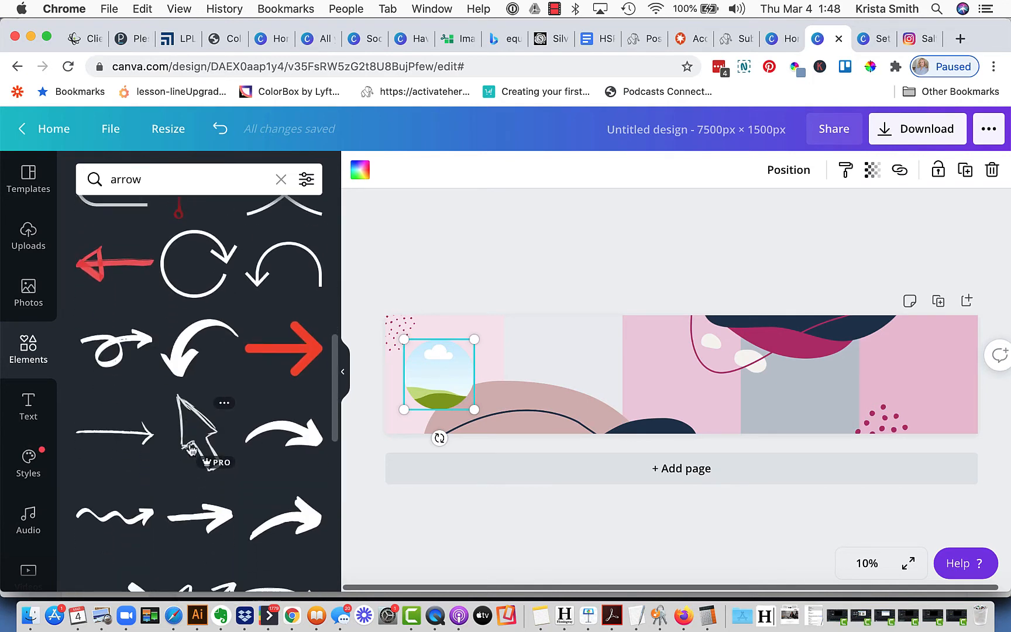
{"action": "left_click", "coordinate": [122, 525]}
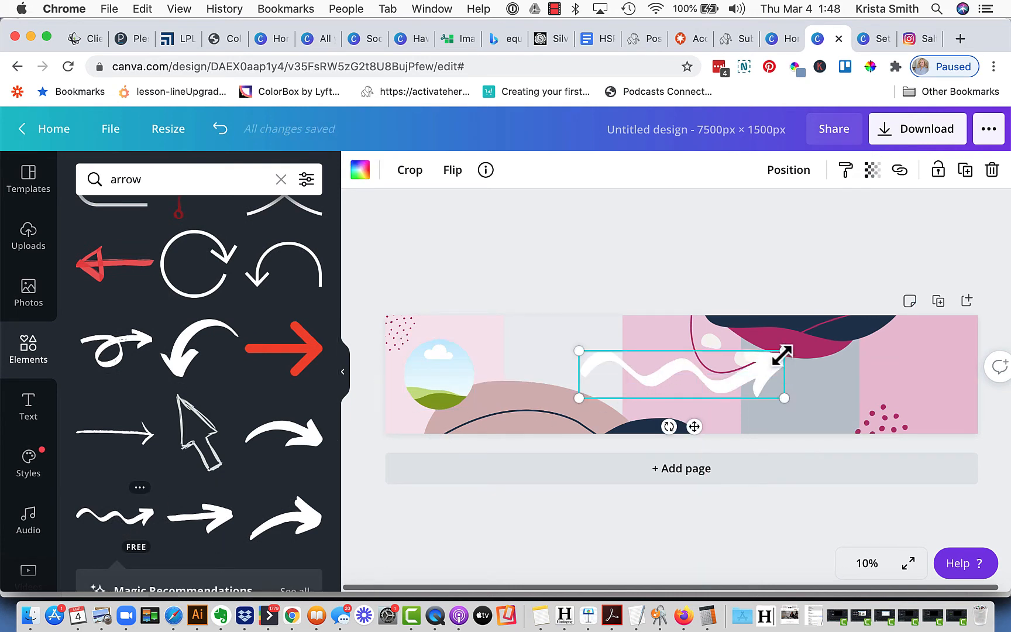
{"action": "mouse_move", "coordinate": [782, 354]}
{"action": "left_mouse_down"}
{"action": "mouse_move", "coordinate": [697, 393]}
{"action": "mouse_move", "coordinate": [593, 383]}
{"action": "mouse_move", "coordinate": [537, 350]}
{"action": "mouse_move", "coordinate": [532, 364]}
{"action": "left_mouse_up"}
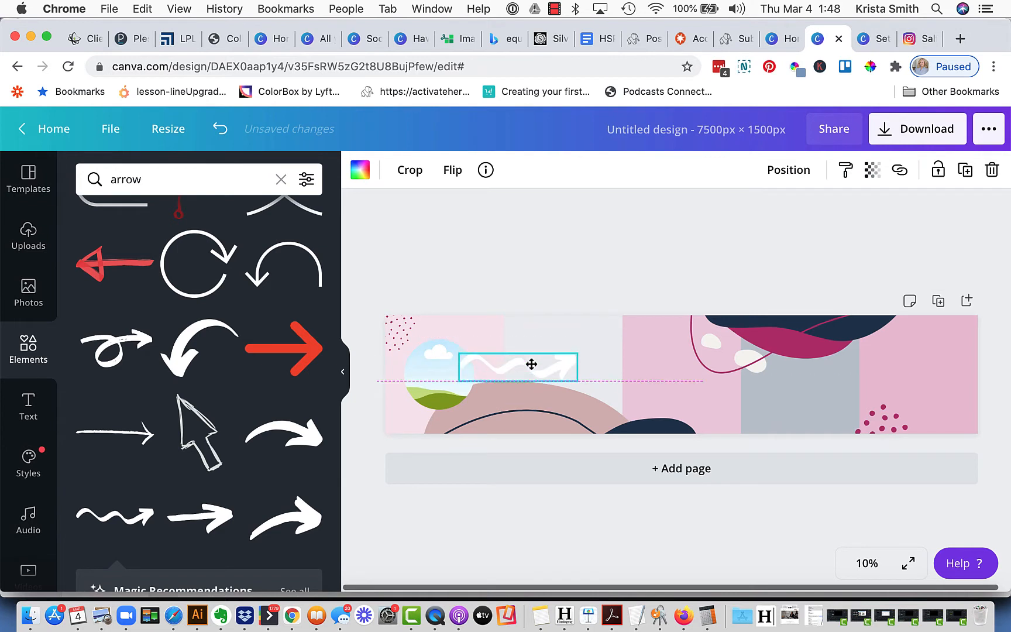
{"action": "left_click", "coordinate": [789, 169]}
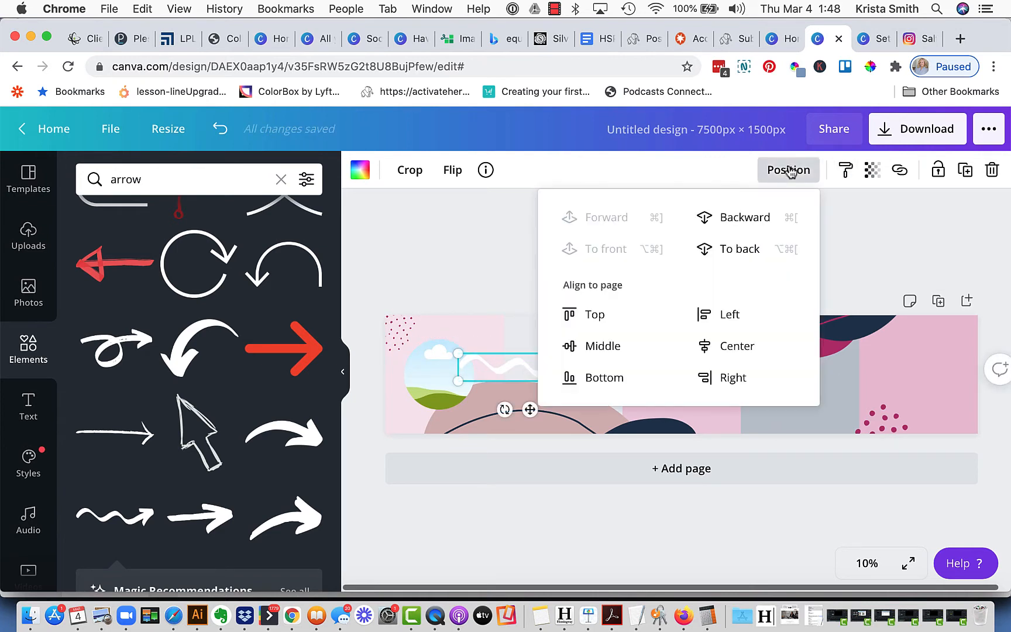
{"action": "left_click", "coordinate": [754, 222]}
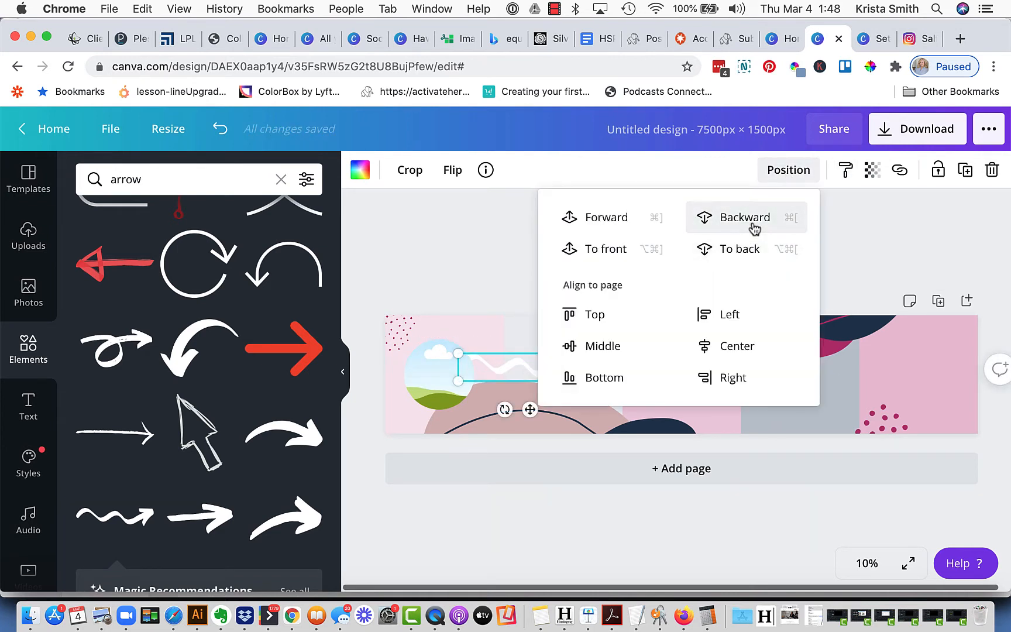
Clear the elements search, add a scalloped photo frame, shrink it, and place it across the upper boundary between the second and third squares.
{"action": "left_click", "coordinate": [512, 256]}
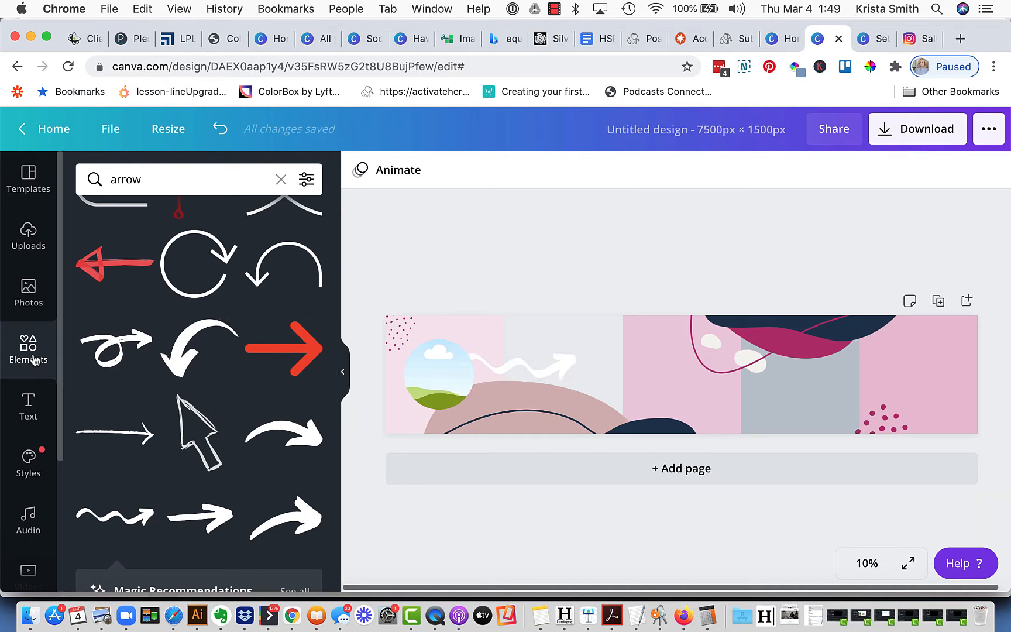
{"action": "left_click", "coordinate": [281, 180]}
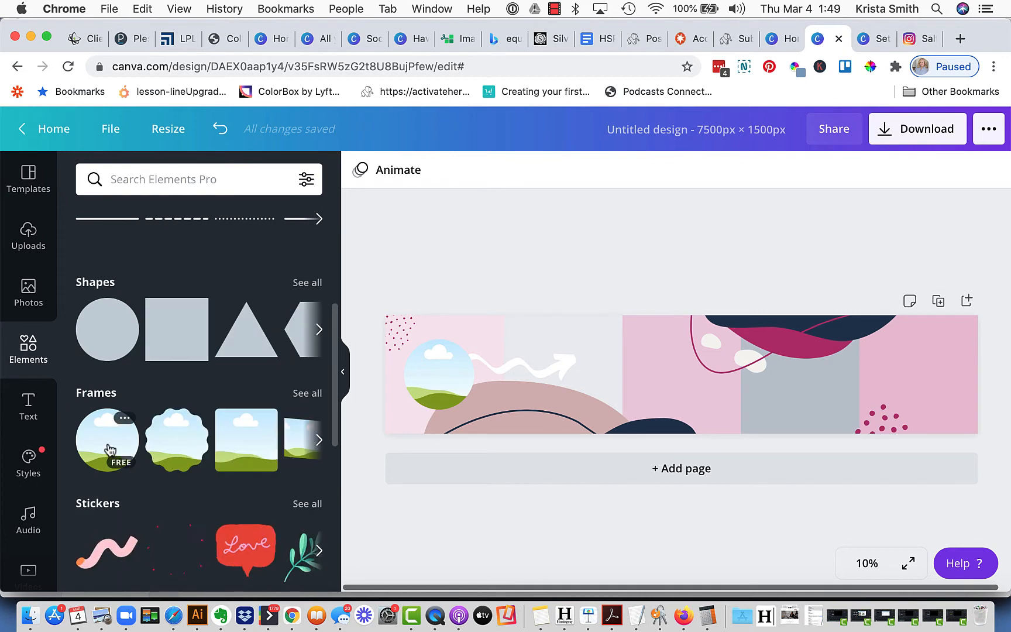
{"action": "left_click", "coordinate": [169, 446]}
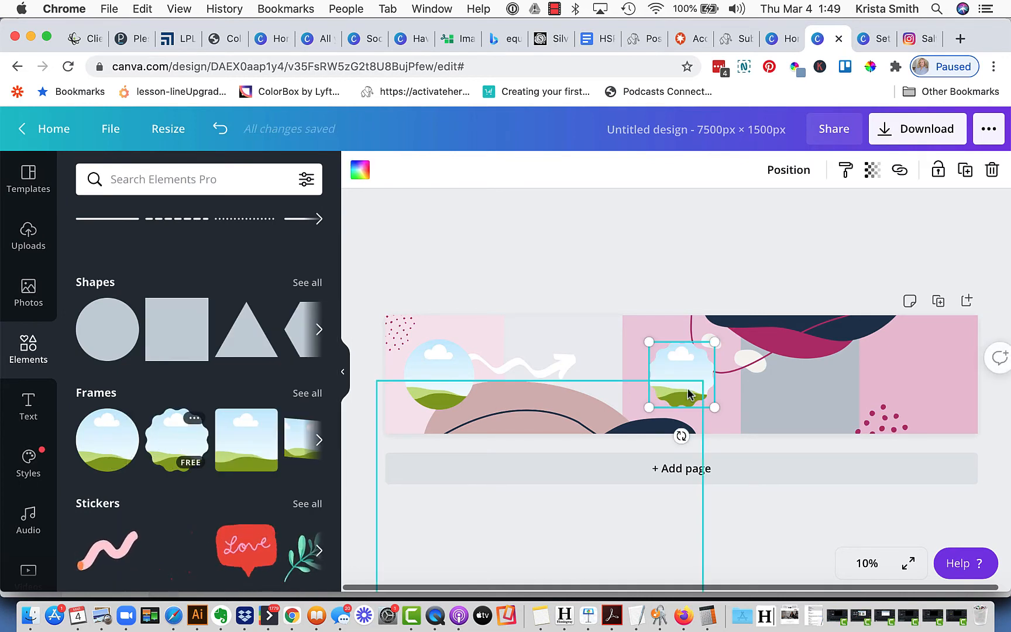
{"action": "left_click_drag", "start_coordinate": [714, 342], "coordinate": [618, 346]}
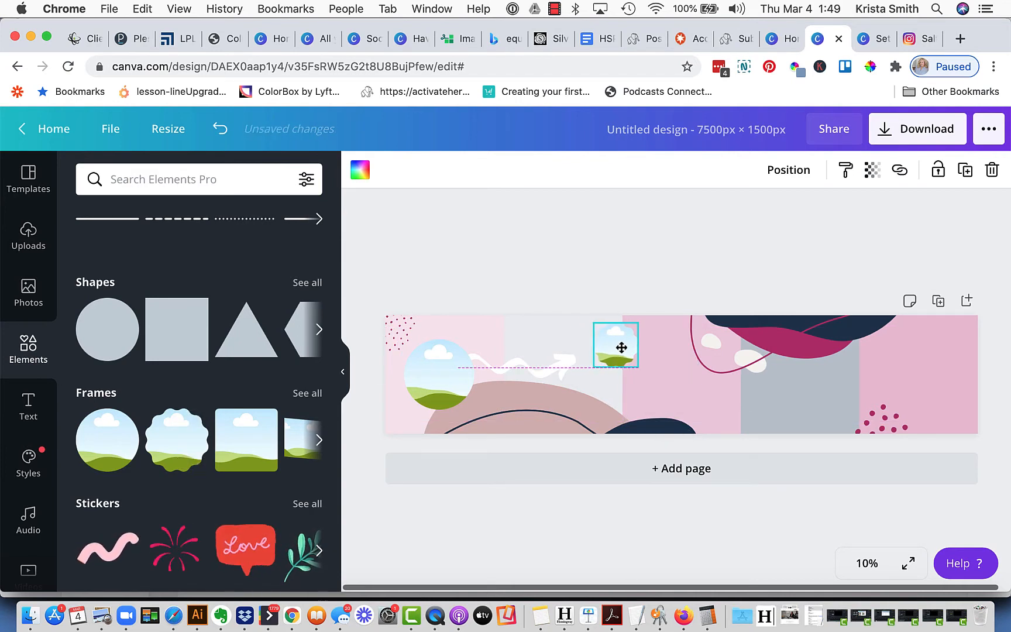
{"action": "left_click", "coordinate": [647, 308]}
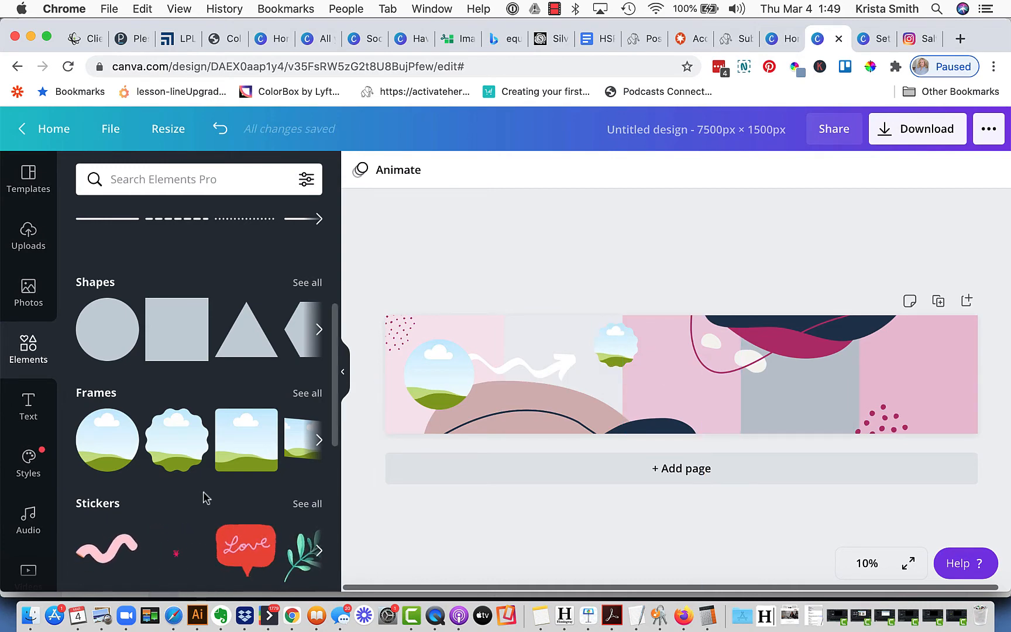
Add another circular photo frame and place it near the lower edge, across the boundary between the third and fourth squares.
{"action": "scroll", "coordinate": [214, 496], "scroll_direction": "down", "scroll_amount": 3}
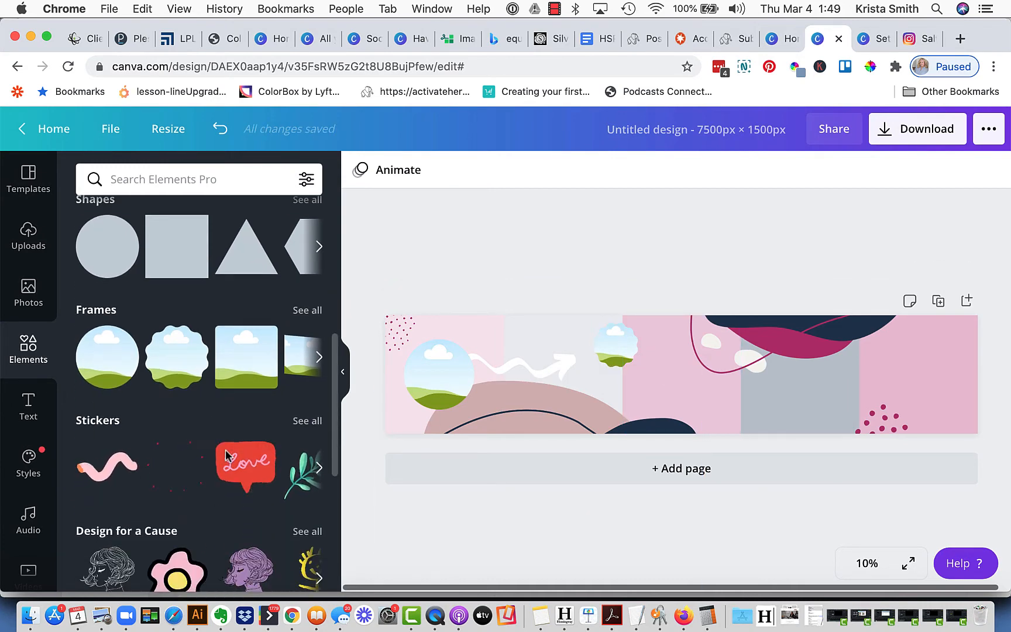
{"action": "scroll", "coordinate": [228, 427], "scroll_direction": "up", "scroll_amount": 6}
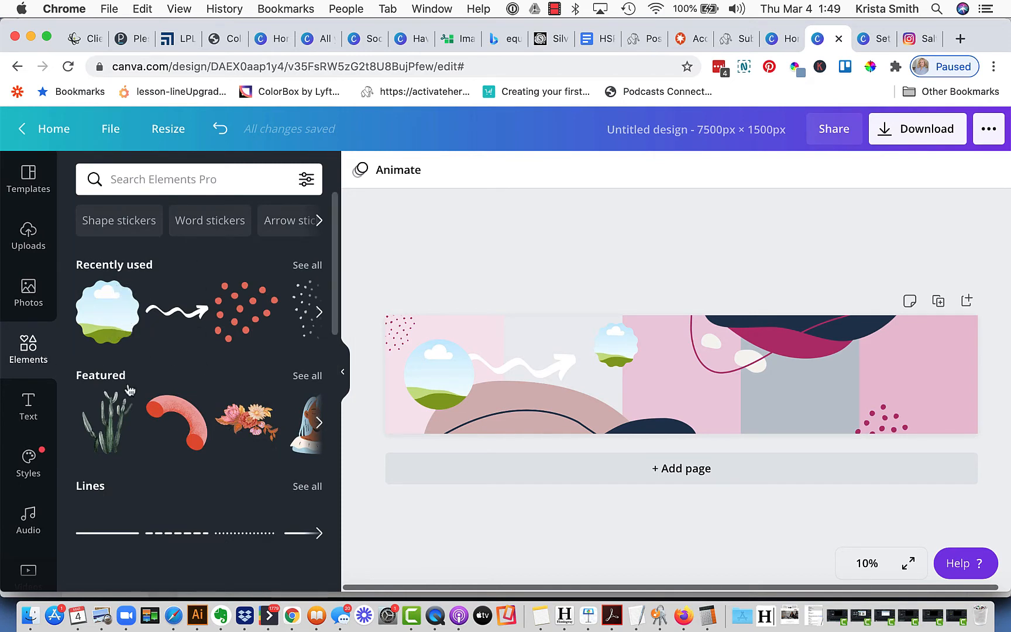
{"action": "scroll", "coordinate": [135, 397], "scroll_direction": "down", "scroll_amount": 5}
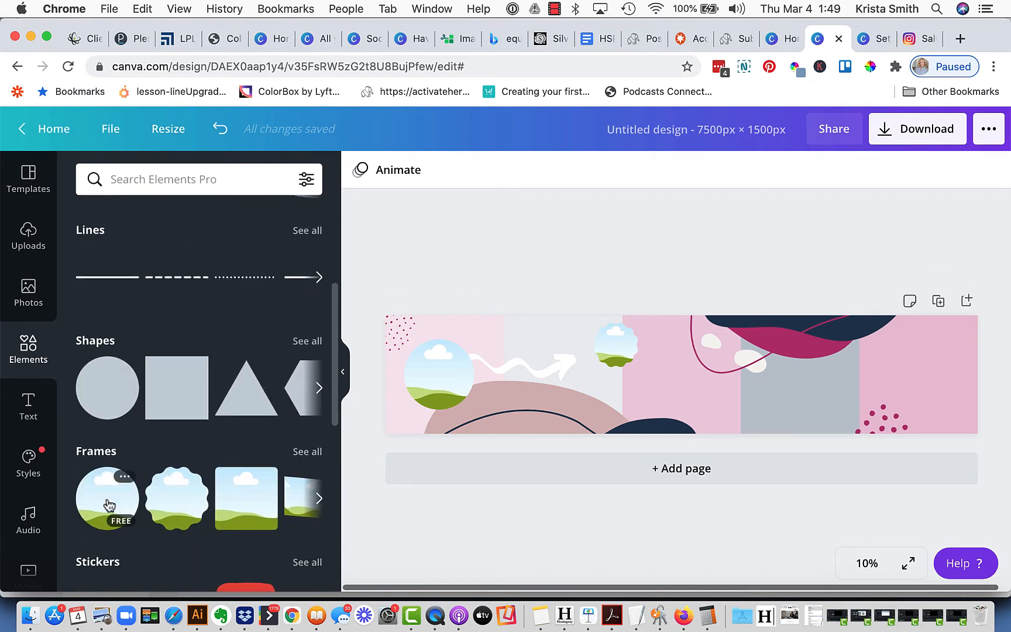
{"action": "left_click", "coordinate": [109, 505]}
{"action": "left_click_drag", "start_coordinate": [701, 378], "coordinate": [771, 406]}
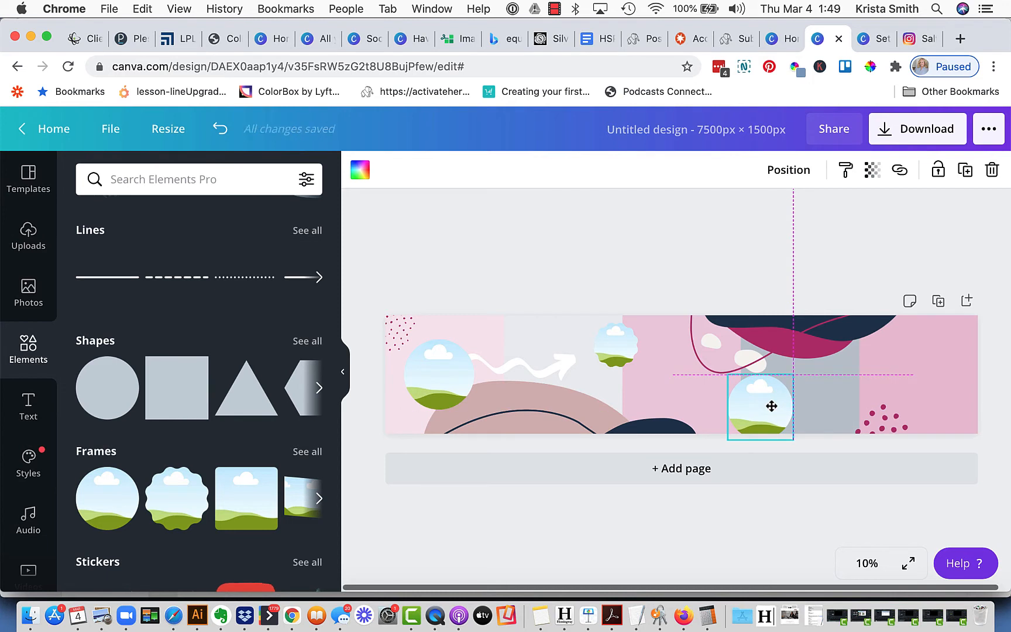
{"action": "left_click", "coordinate": [755, 269]}
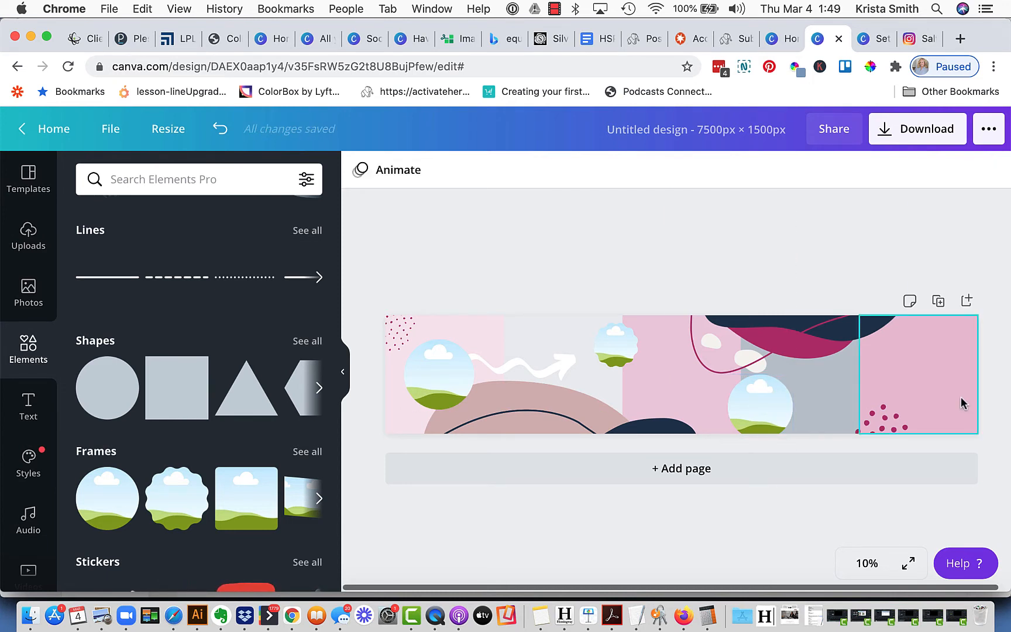
Search the elements for "blob" and add a speckled splatter graphic, enlarged and coloured navy, over the fifth square's upper-right corner.
{"action": "left_click", "coordinate": [198, 179]}
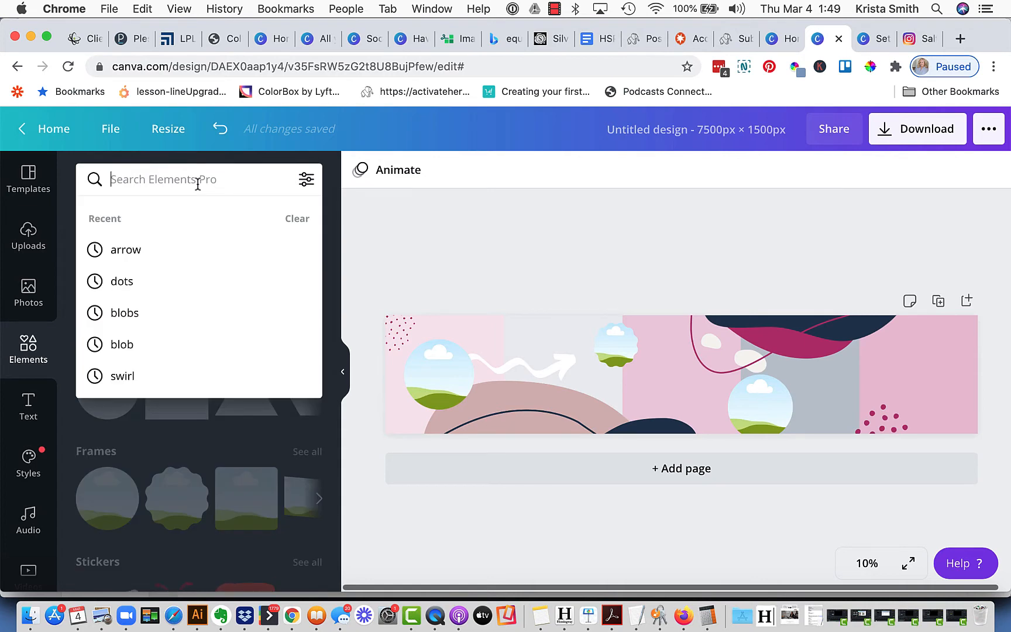
{"action": "type", "text": "blob"}
{"action": "key", "text": "Return"}
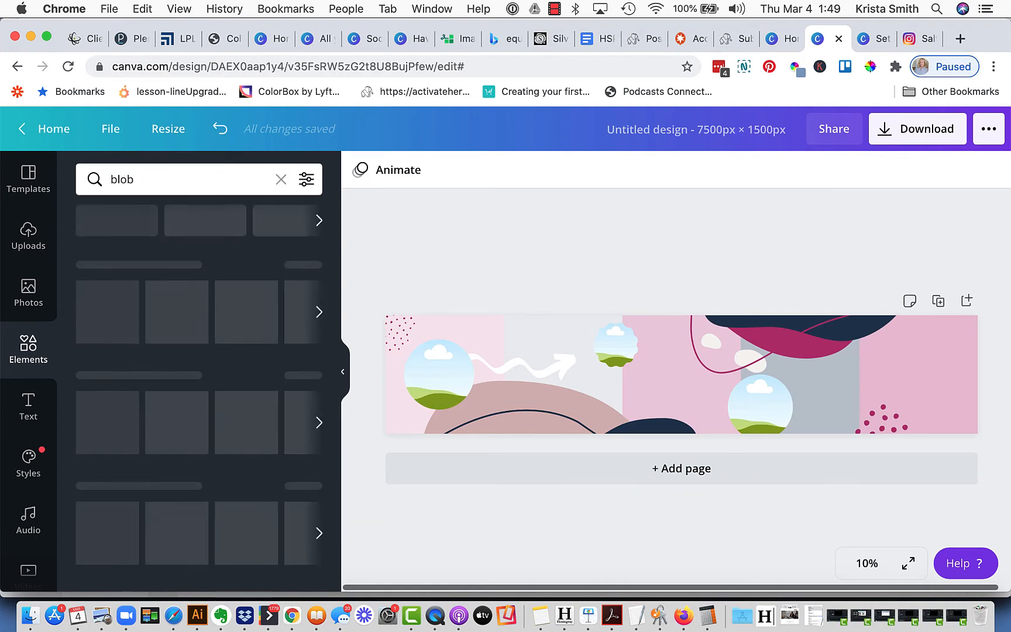
{"action": "scroll", "coordinate": [184, 444], "scroll_direction": "down", "scroll_amount": 1}
{"action": "scroll", "coordinate": [183, 444], "scroll_direction": "down", "scroll_amount": 5}
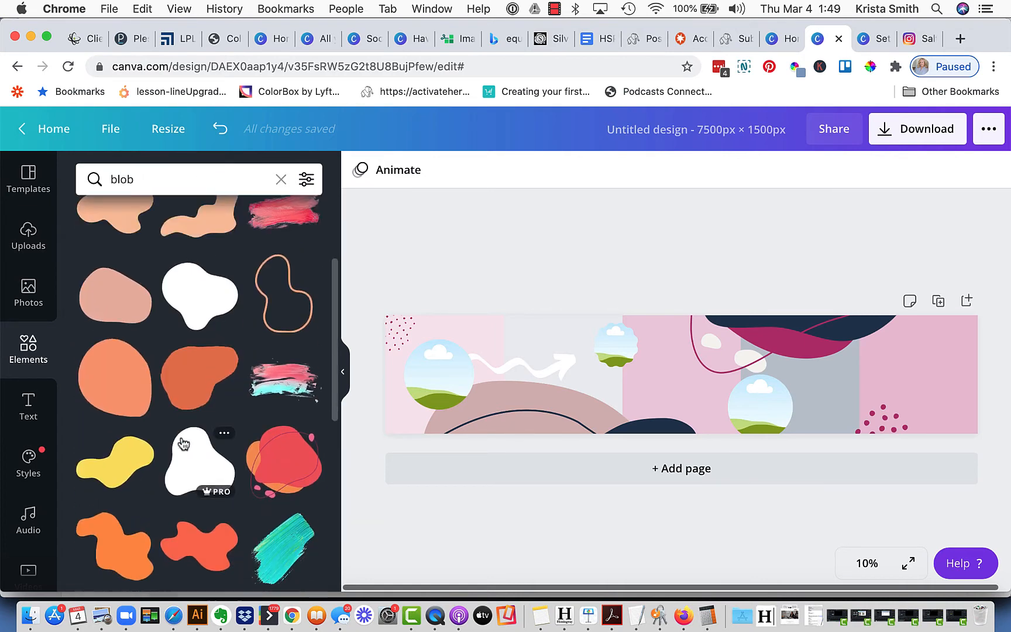
{"action": "left_click", "coordinate": [134, 419]}
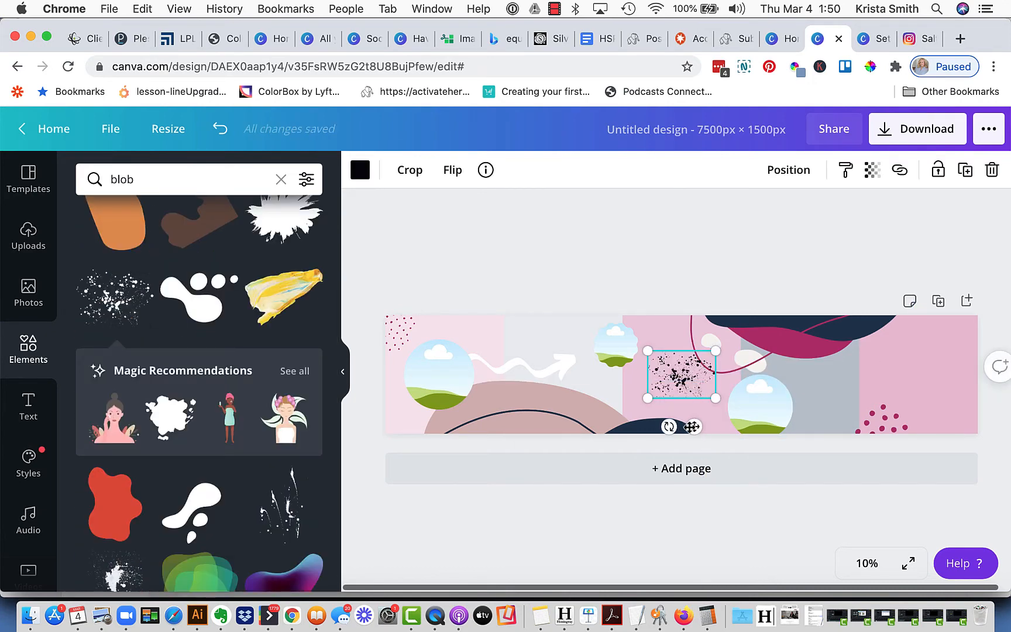
{"action": "left_click_drag", "start_coordinate": [694, 427], "coordinate": [894, 383]}
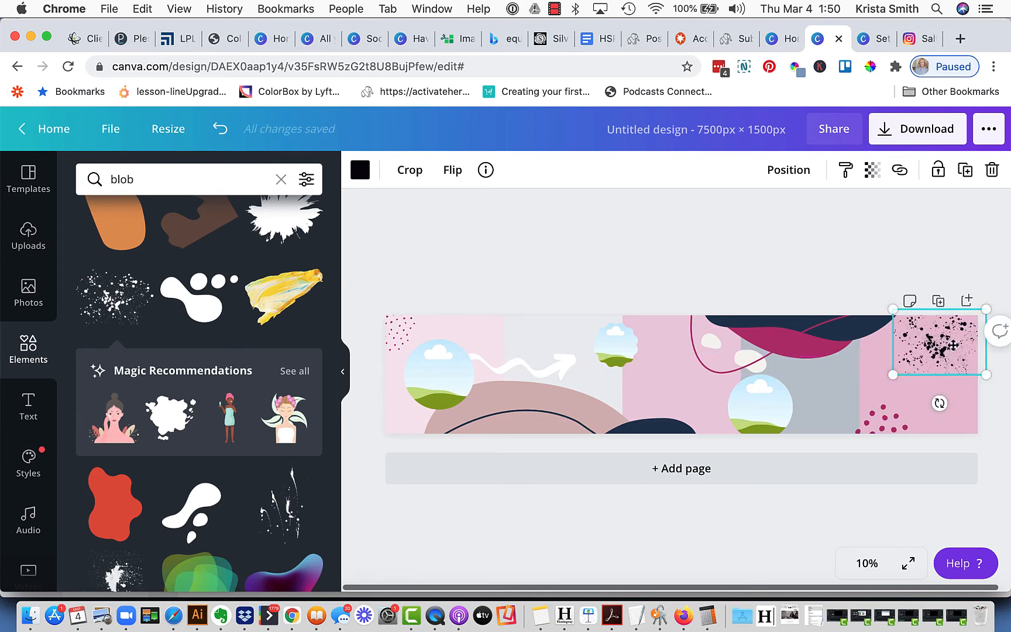
{"action": "mouse_move", "coordinate": [950, 349]}
{"action": "left_mouse_down"}
{"action": "mouse_move", "coordinate": [974, 371]}
{"action": "mouse_move", "coordinate": [966, 343]}
{"action": "left_mouse_up"}
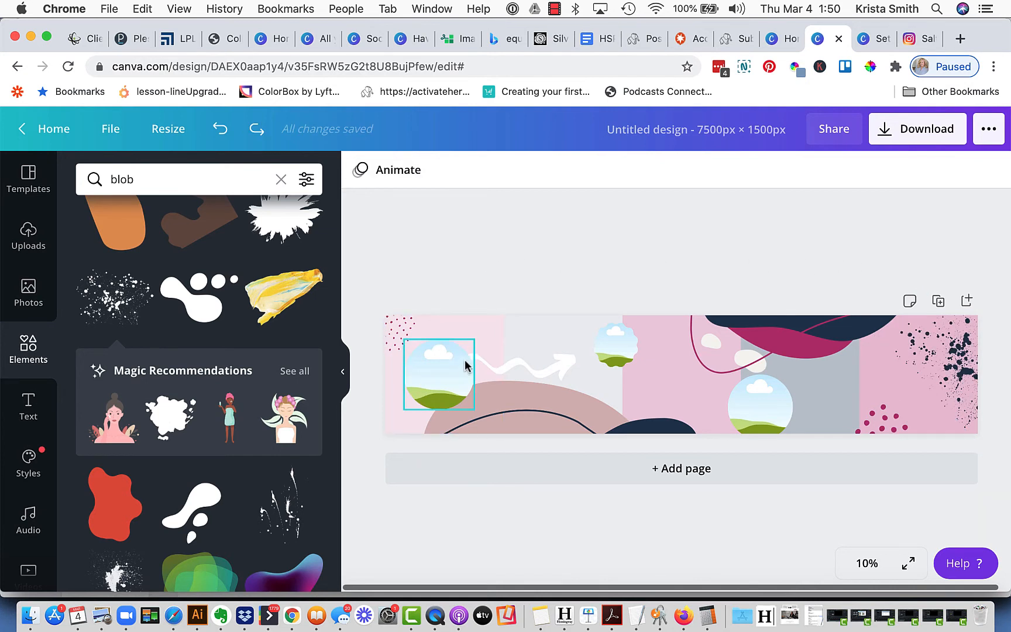
Examine the first two squares at 25% and 50% zoom, from the circular frame along the arrow to the scalloped frame.
{"action": "key", "text": "super+plus"}
{"action": "scroll", "coordinate": [467, 366], "scroll_direction": "left", "scroll_amount": 7}
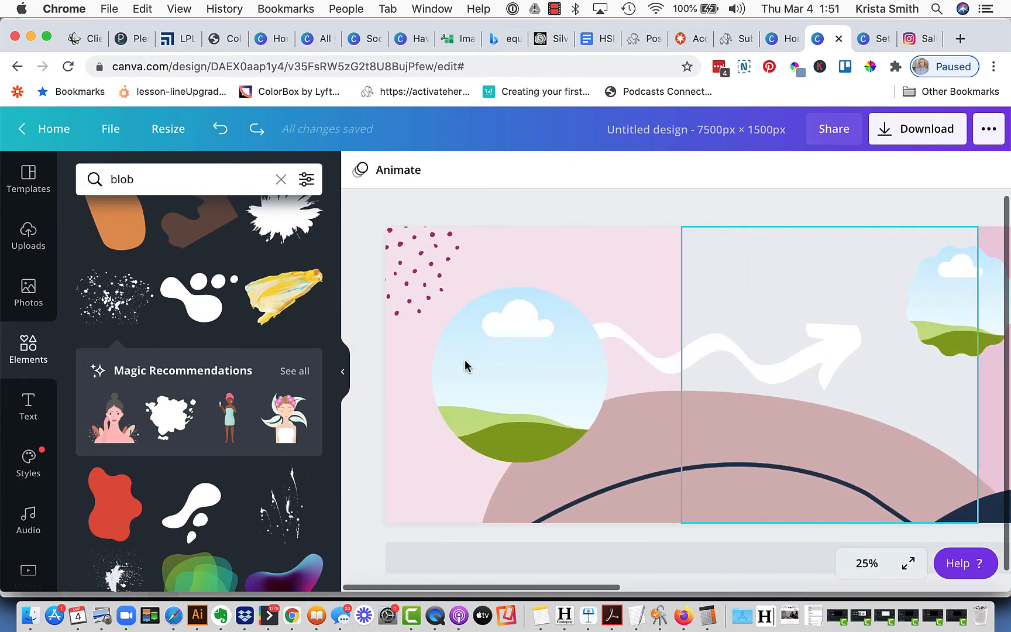
{"action": "key", "text": "super+plus"}
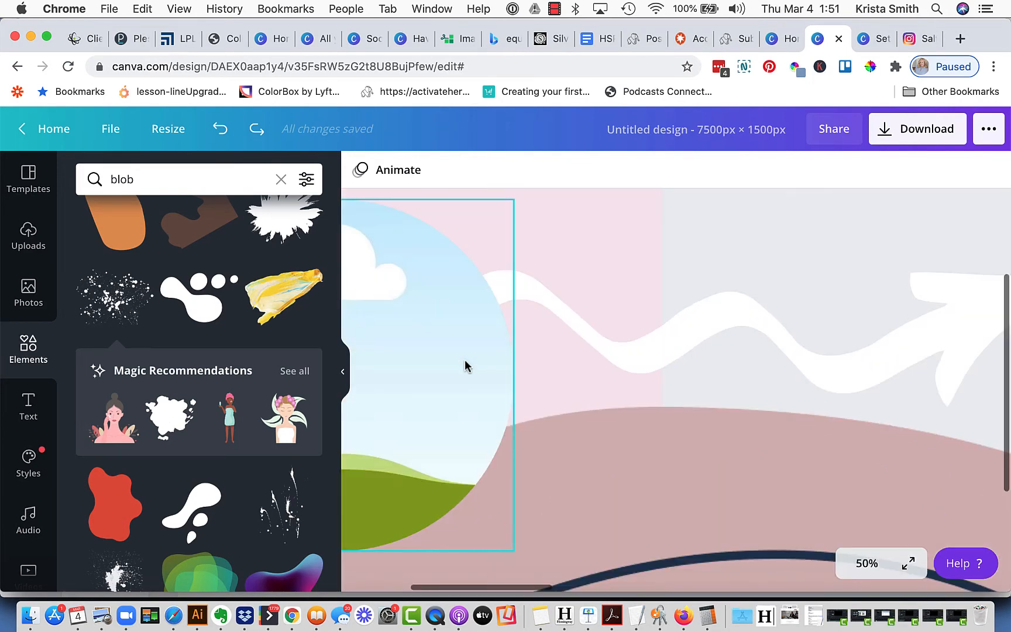
{"action": "key", "text": "super+minus"}
{"action": "right_click", "coordinate": [467, 367]}
{"action": "left_click", "coordinate": [532, 208]}
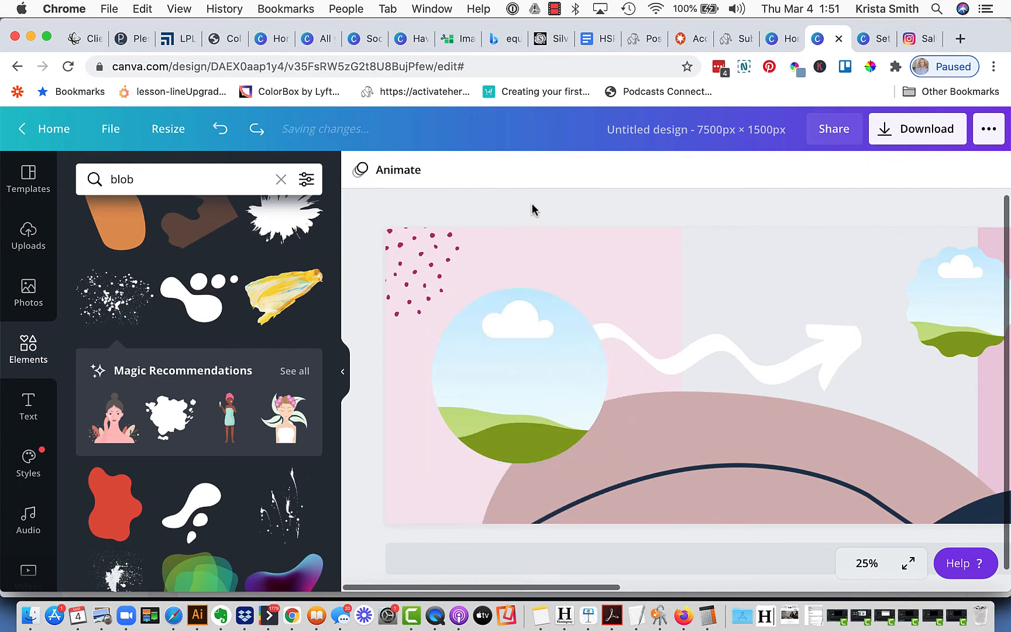
{"action": "scroll", "coordinate": [724, 293], "scroll_direction": "right", "scroll_amount": 5}
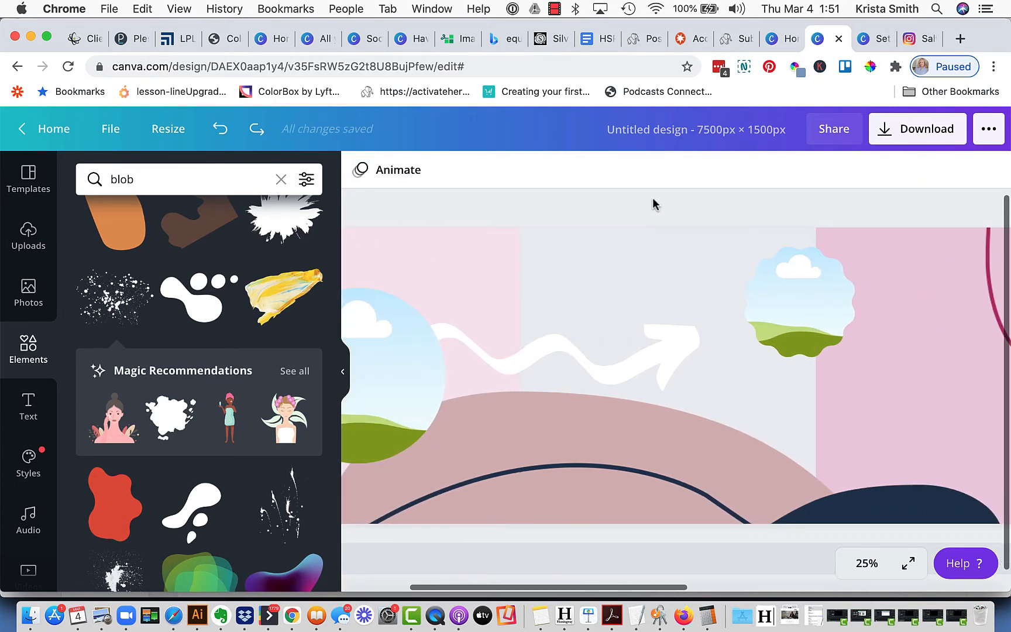
{"action": "left_click", "coordinate": [658, 268]}
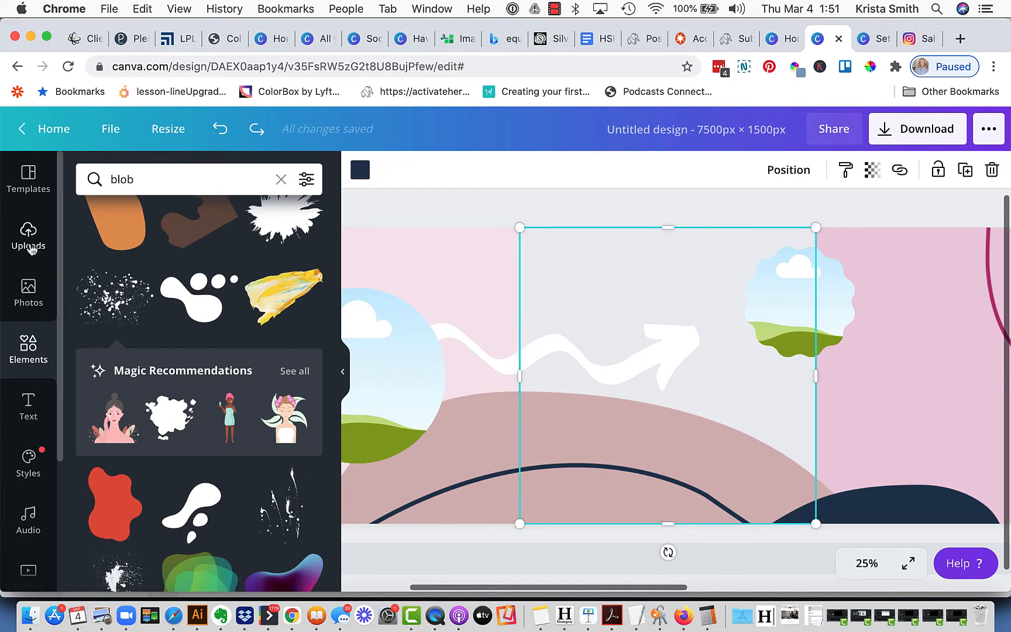
Add the "May your days be Merry & Bright" text design, shrink it, and place it in the second square beside the scalloped frame.
{"action": "left_click", "coordinate": [33, 406]}
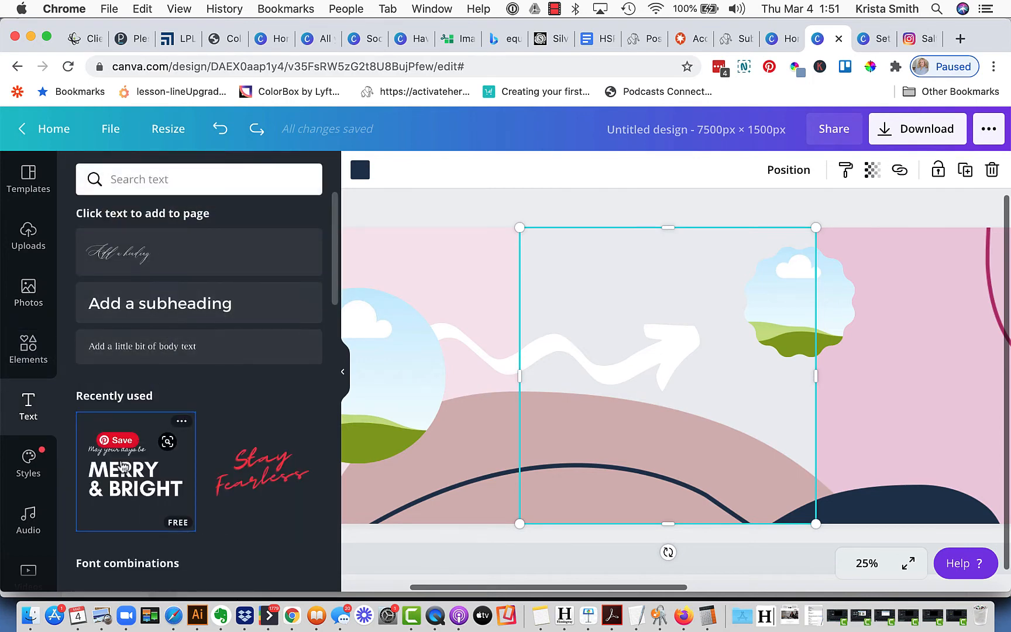
{"action": "left_click", "coordinate": [123, 467]}
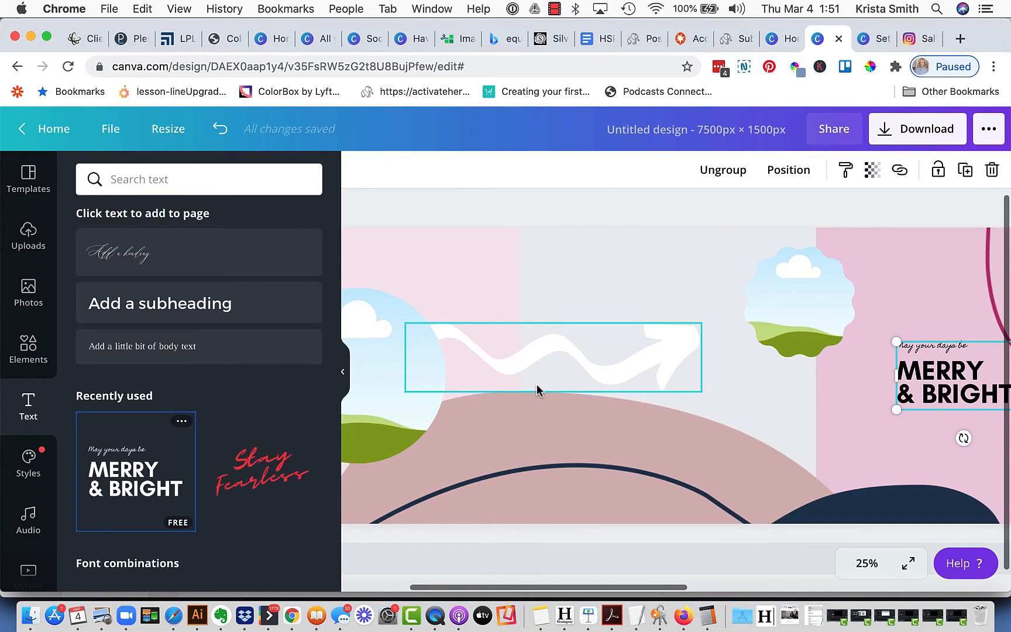
{"action": "left_click_drag", "start_coordinate": [597, 324], "coordinate": [668, 377]}
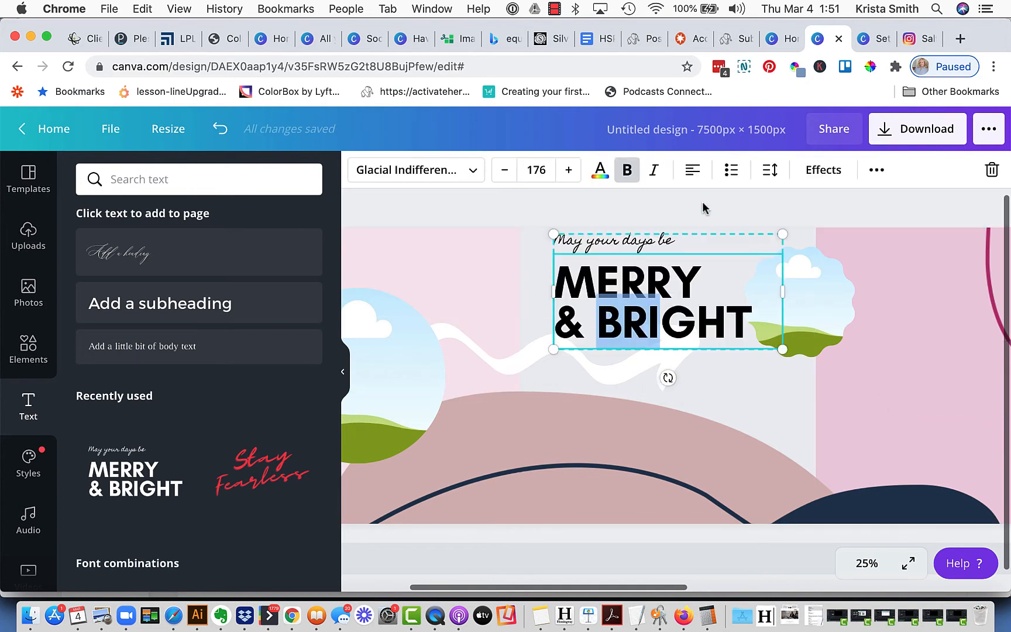
{"action": "left_click", "coordinate": [703, 208]}
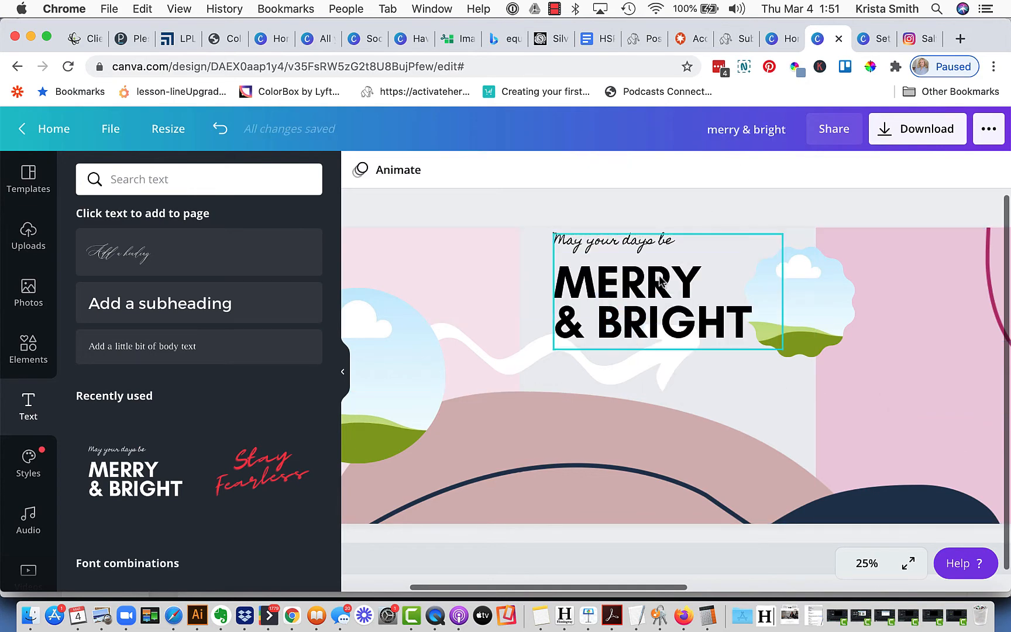
{"action": "left_click_drag", "start_coordinate": [659, 276], "coordinate": [635, 279]}
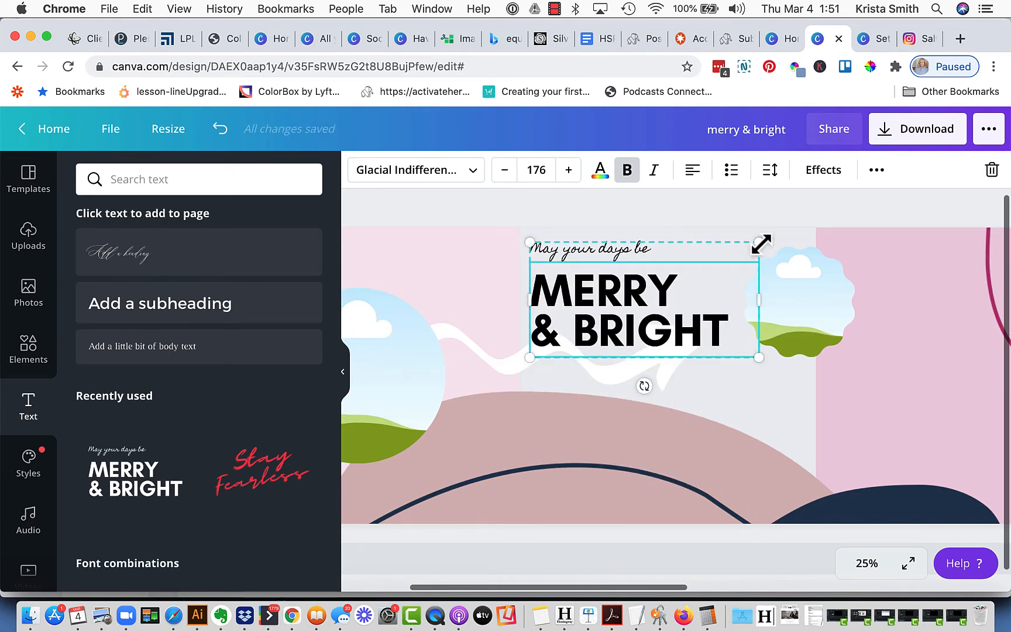
{"action": "left_click_drag", "start_coordinate": [760, 243], "coordinate": [717, 265]}
{"action": "left_click_drag", "start_coordinate": [629, 296], "coordinate": [664, 280]}
{"action": "left_click", "coordinate": [719, 223]}
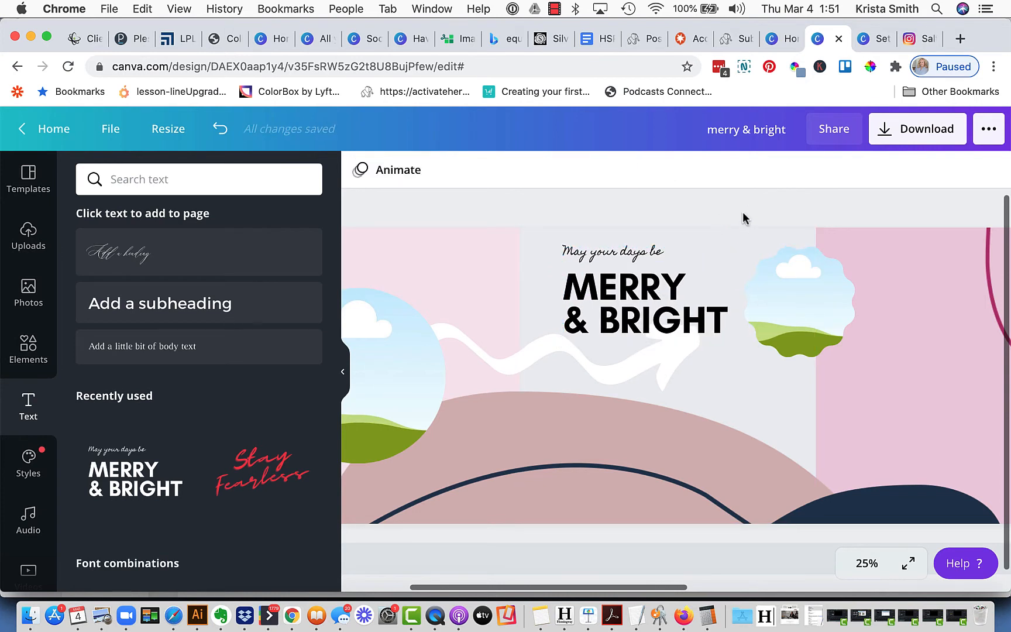
Add a subheading in the third square, enlarge it to size 87.6, and enter "This is where I would add a bigger piece of text!".
{"action": "scroll", "coordinate": [741, 214], "scroll_direction": "right", "scroll_amount": 10}
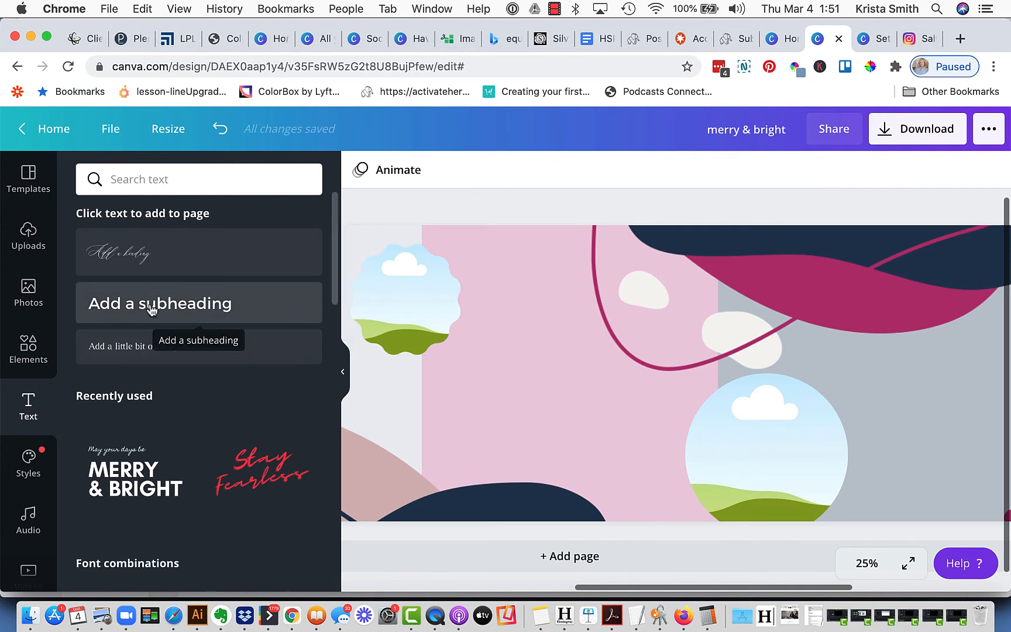
{"action": "left_click", "coordinate": [184, 305]}
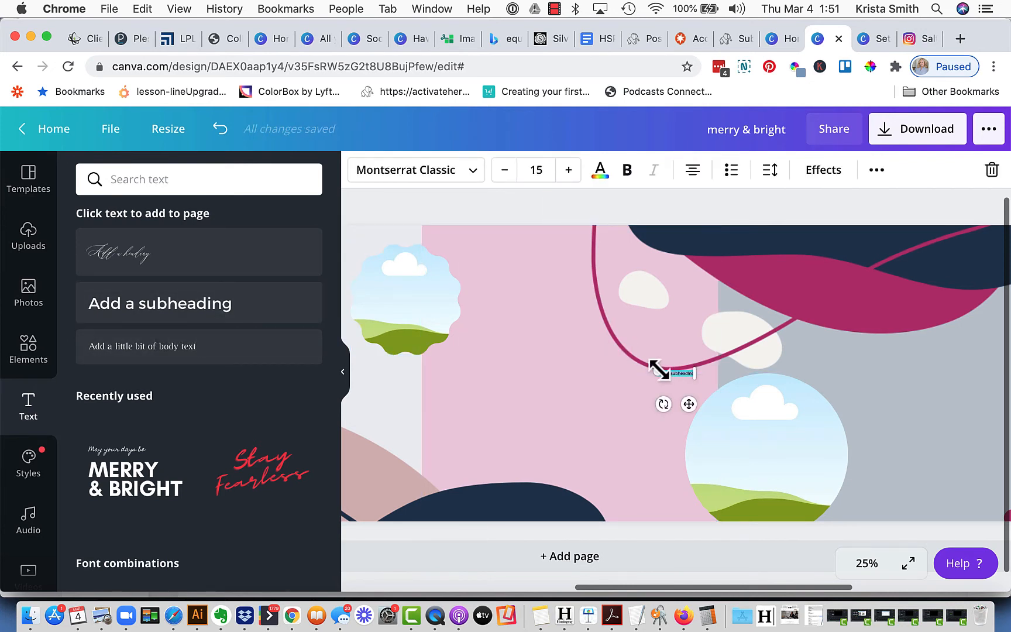
{"action": "left_click_drag", "start_coordinate": [657, 370], "coordinate": [498, 313]}
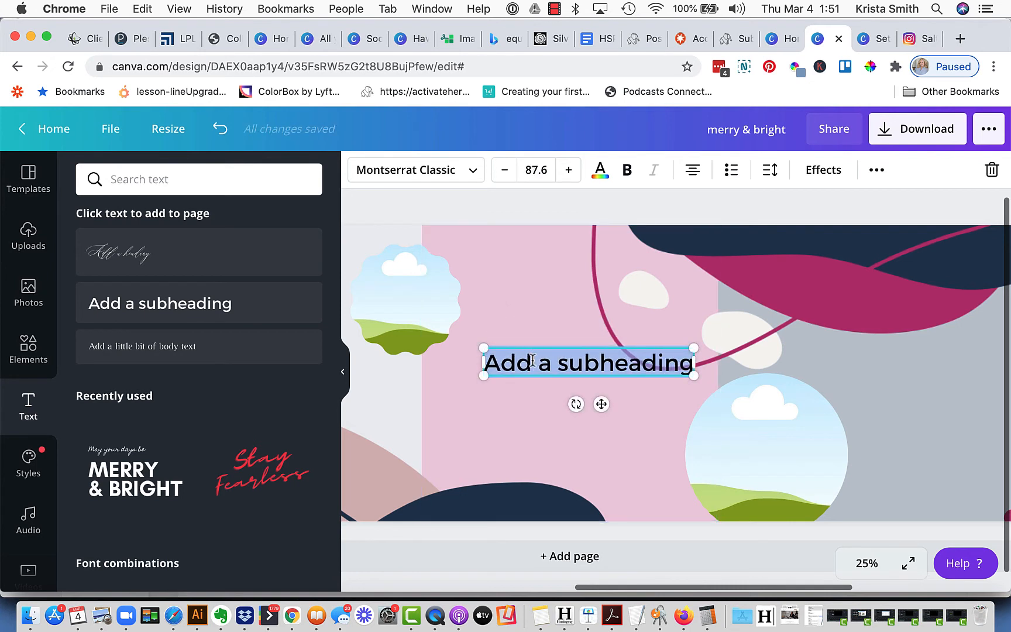
{"action": "type", "text": "This is where I would a"}
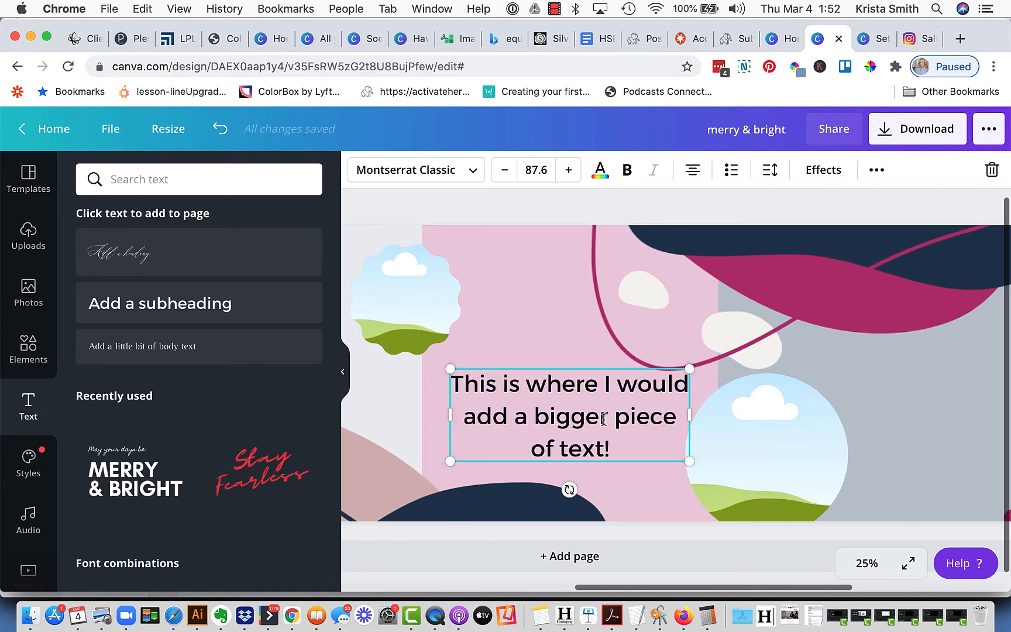
Replace the word "bigger" with "longer" in the third square's text.
{"action": "double_click", "coordinate": [604, 418]}
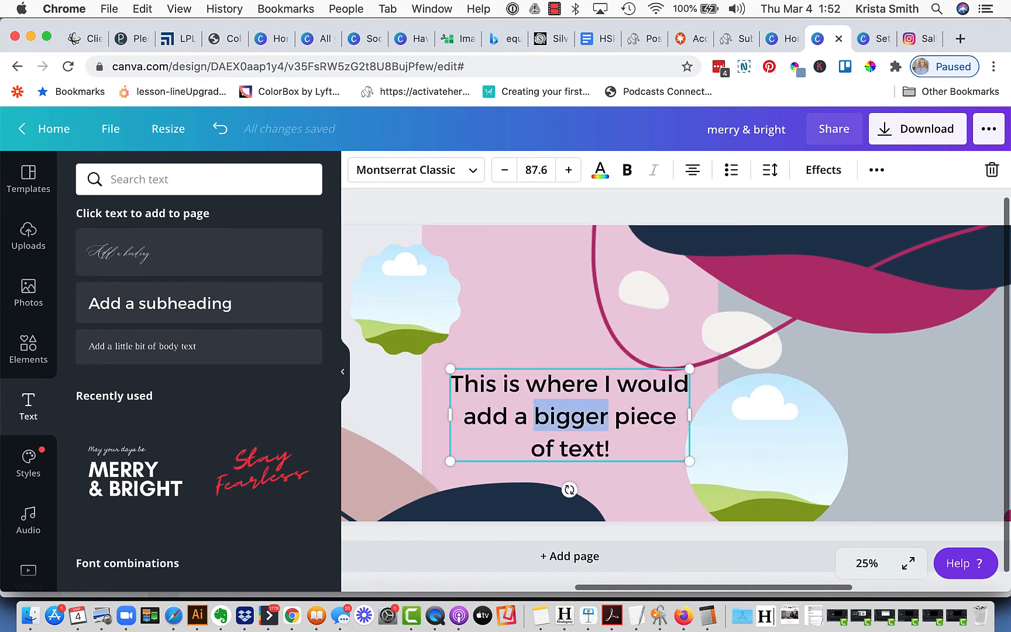
{"action": "type", "text": "l"}
{"action": "key", "text": "BackSpace"}
{"action": "type", "text": "longer"}
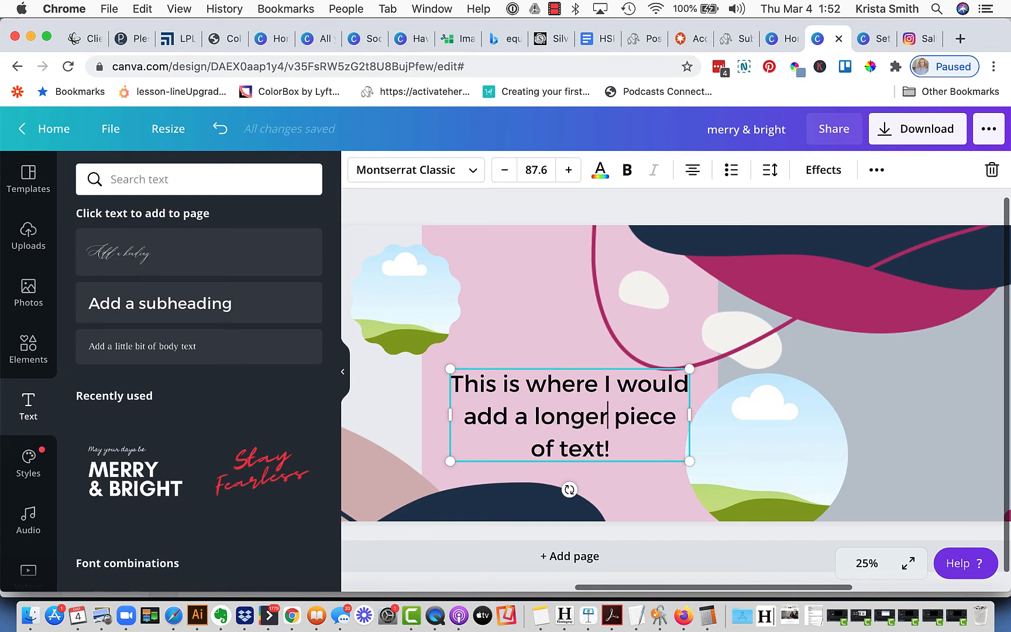
{"action": "left_click", "coordinate": [549, 331]}
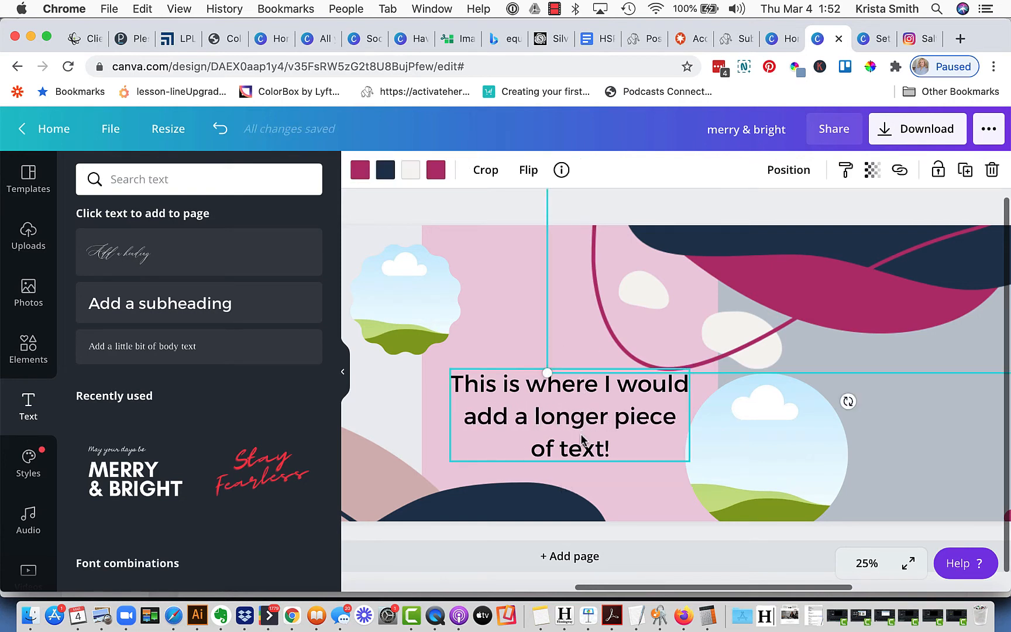
Add a heading in the fourth square and enlarge it to size 336.
{"action": "scroll", "coordinate": [592, 432], "scroll_direction": "right", "scroll_amount": 1}
{"action": "scroll", "coordinate": [590, 432], "scroll_direction": "right", "scroll_amount": 2}
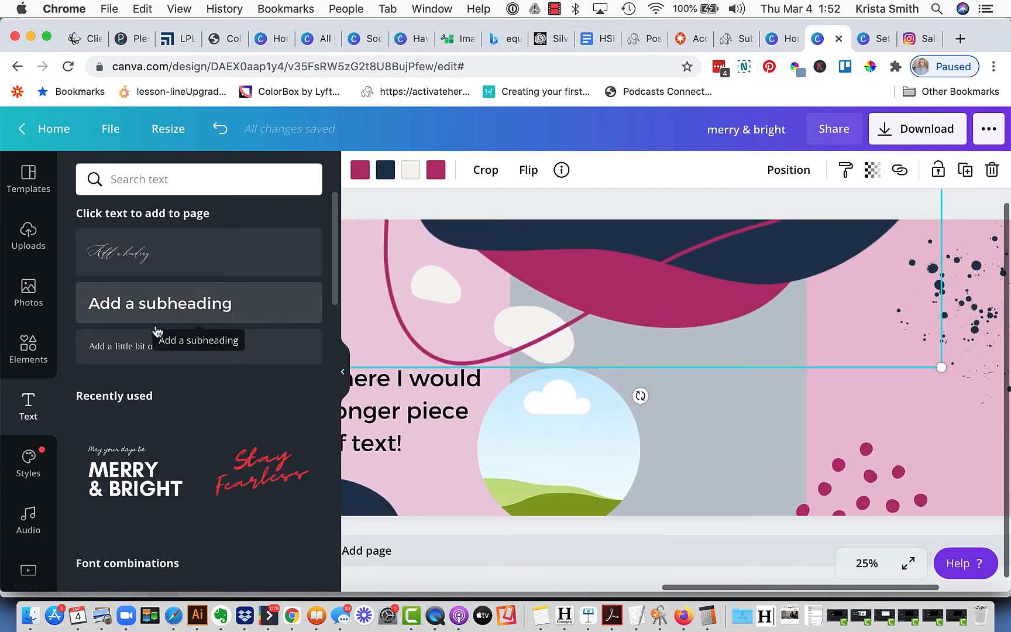
{"action": "left_click", "coordinate": [129, 263]}
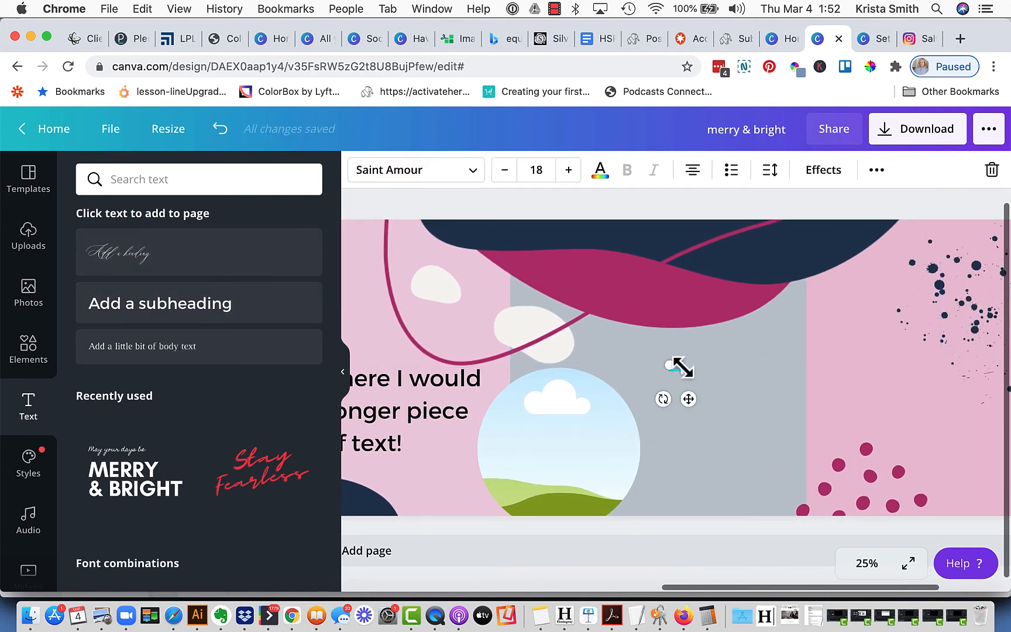
{"action": "left_click_drag", "start_coordinate": [677, 368], "coordinate": [912, 469]}
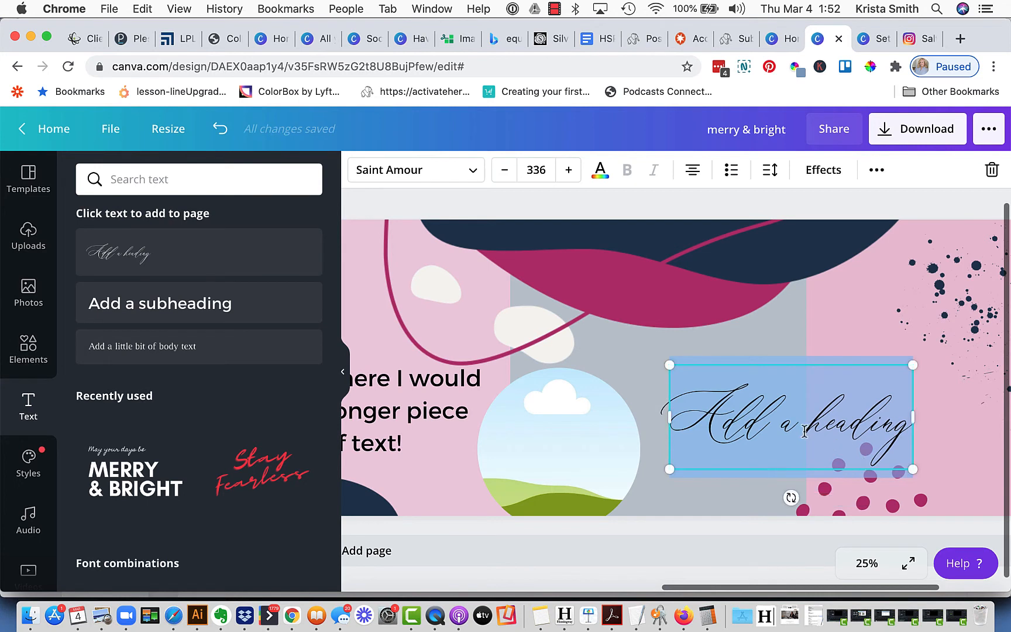
Change the fourth square's heading font to Moontime.
{"action": "left_click", "coordinate": [473, 173]}
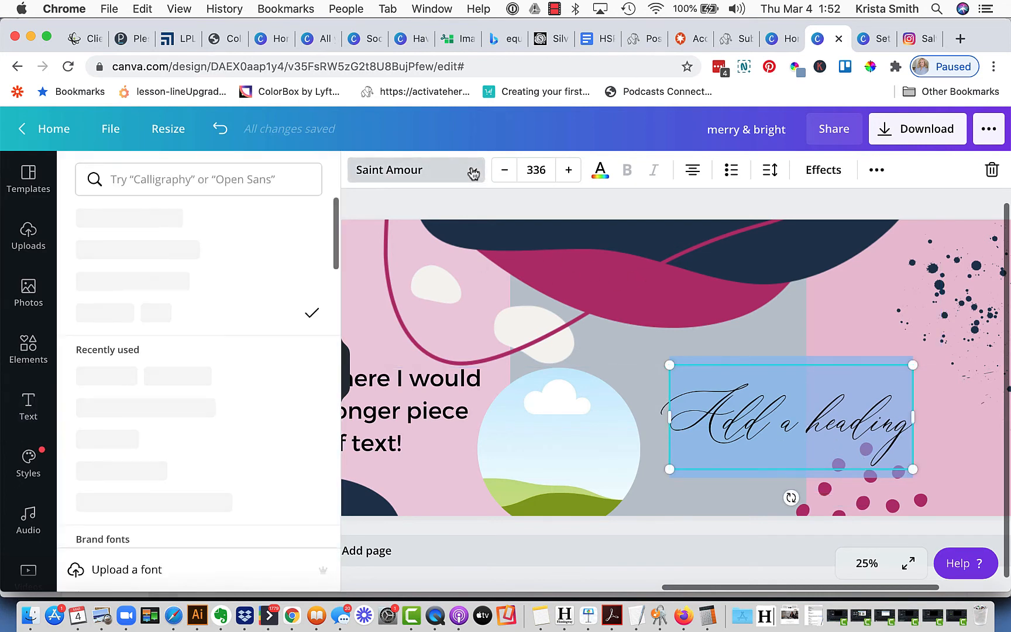
{"action": "left_click", "coordinate": [252, 179]}
{"action": "type", "text": "mooot"}
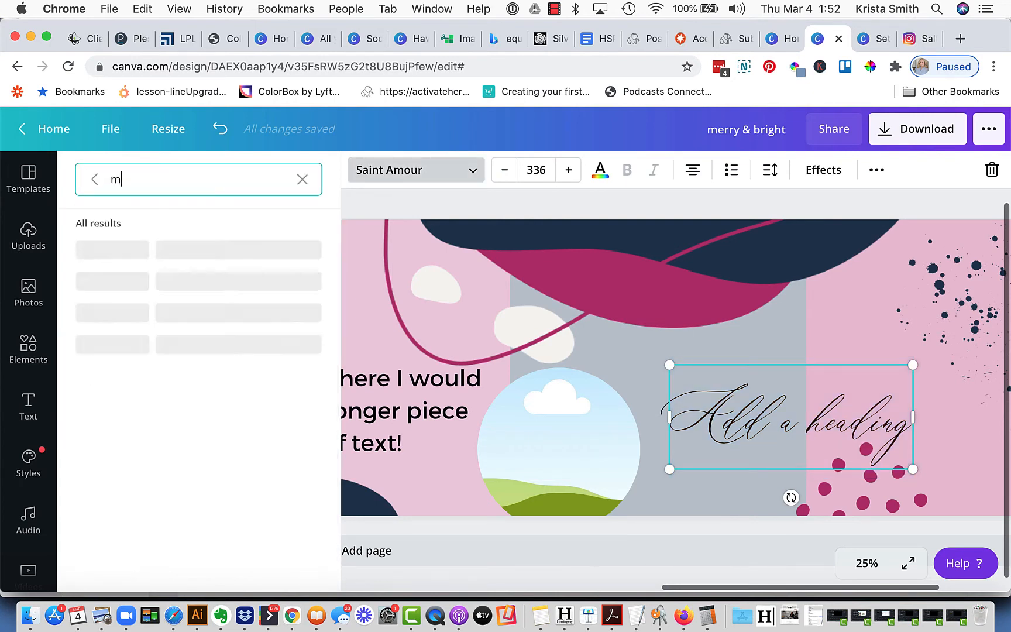
{"action": "key", "text": "BackSpace"}
{"action": "key", "text": "BackSpace"}
{"action": "type", "text": "nt"}
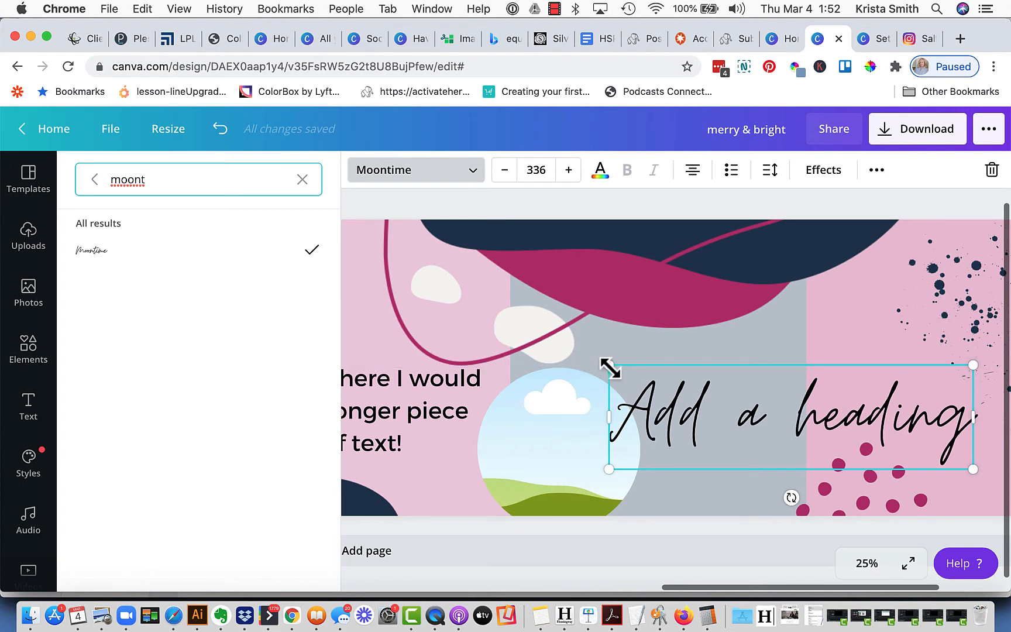
Resize the heading to size 193 and place it in the fourth square beside the circular frame, below the magenta blob.
{"action": "left_click_drag", "start_coordinate": [609, 365], "coordinate": [833, 436]}
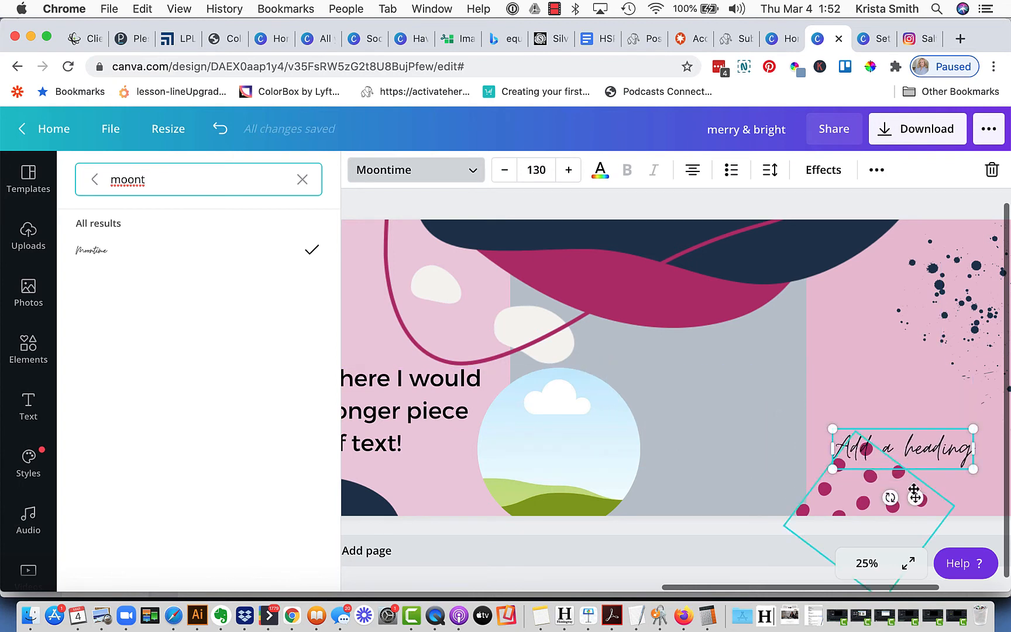
{"action": "left_click_drag", "start_coordinate": [914, 495], "coordinate": [722, 423]}
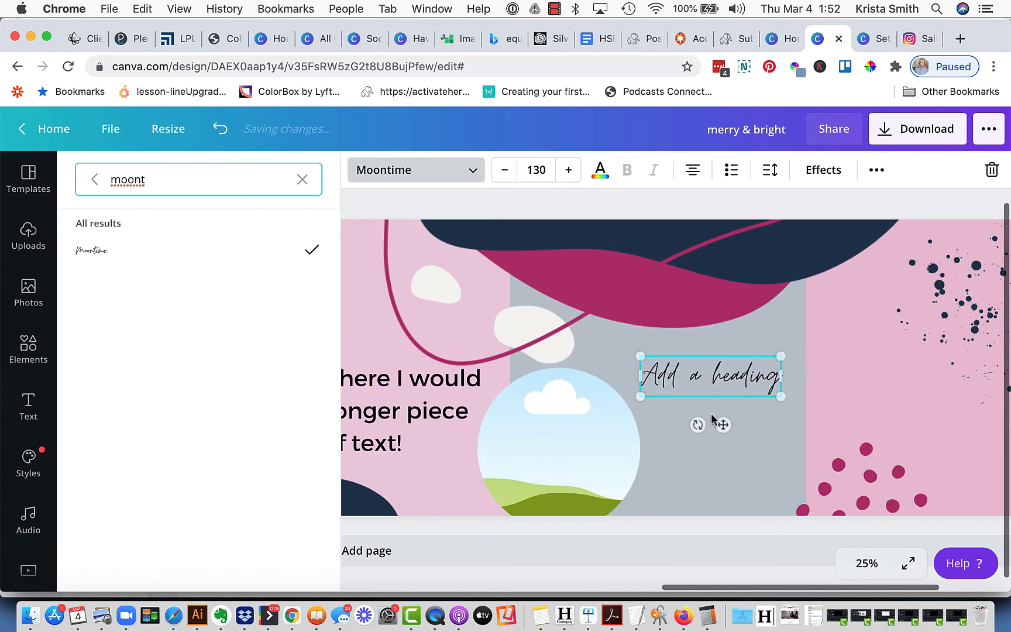
{"action": "left_click_drag", "start_coordinate": [641, 355], "coordinate": [572, 337]}
{"action": "left_click", "coordinate": [702, 402]}
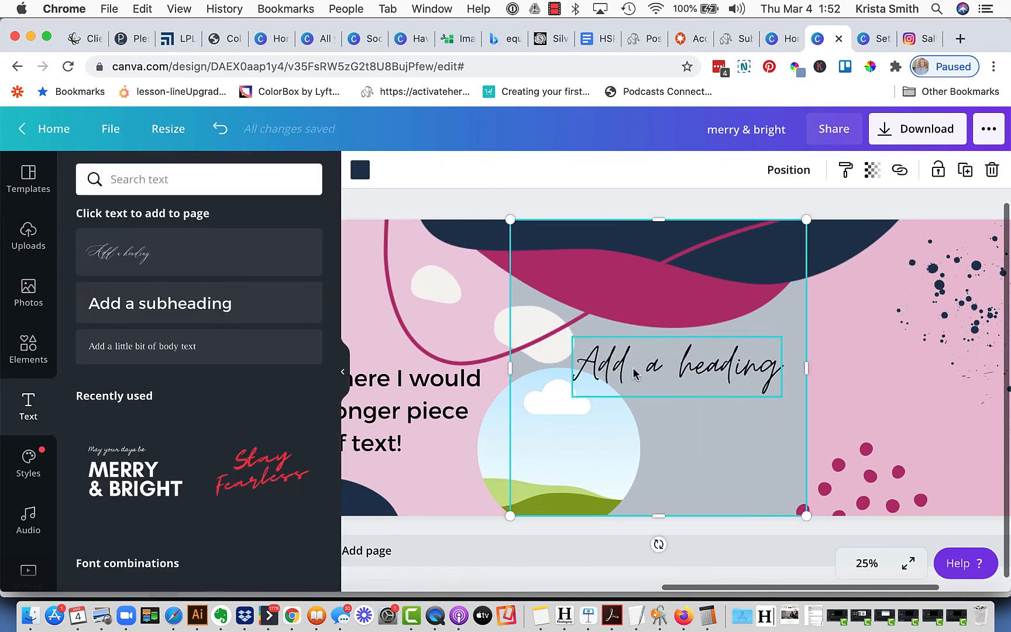
{"action": "left_click_drag", "start_coordinate": [609, 369], "coordinate": [615, 385]}
Replace the fourth square's heading text with "Add text here".
{"action": "double_click", "coordinate": [617, 385]}
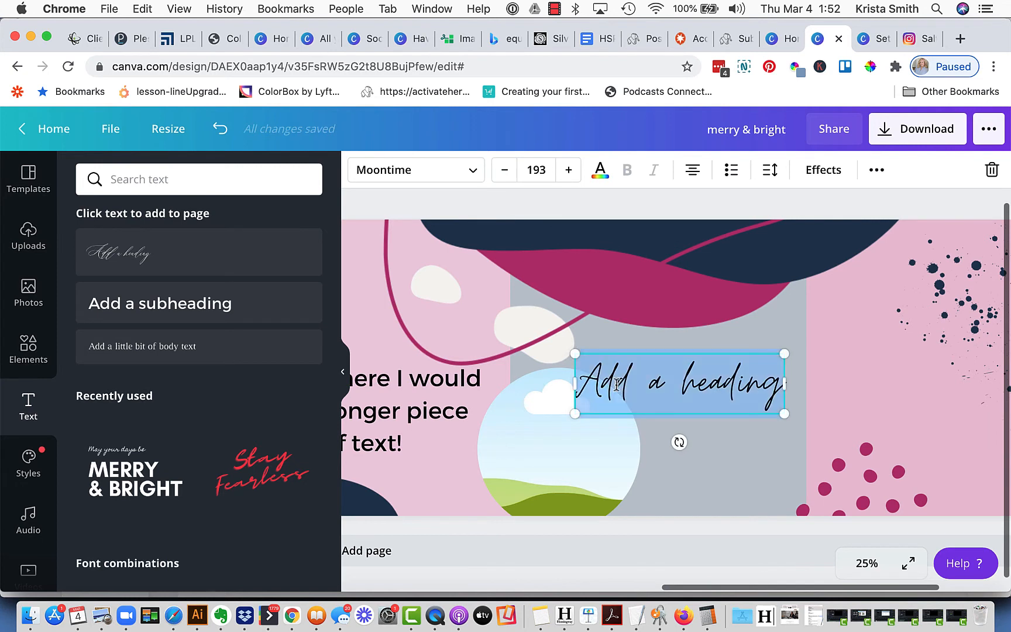
{"action": "type", "text": "Add"}
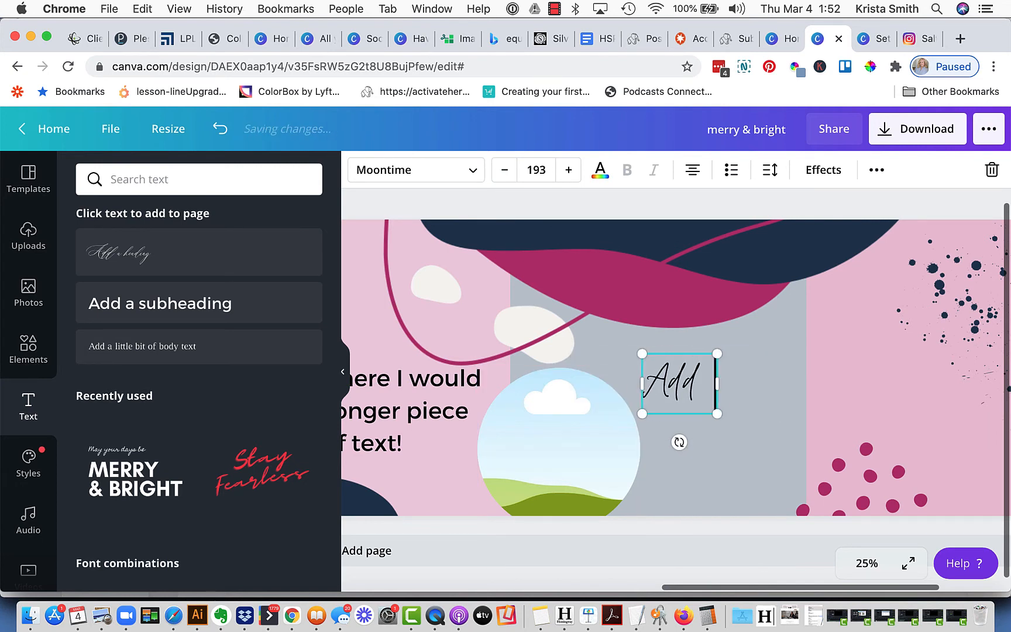
{"action": "type", "text": " text here"}
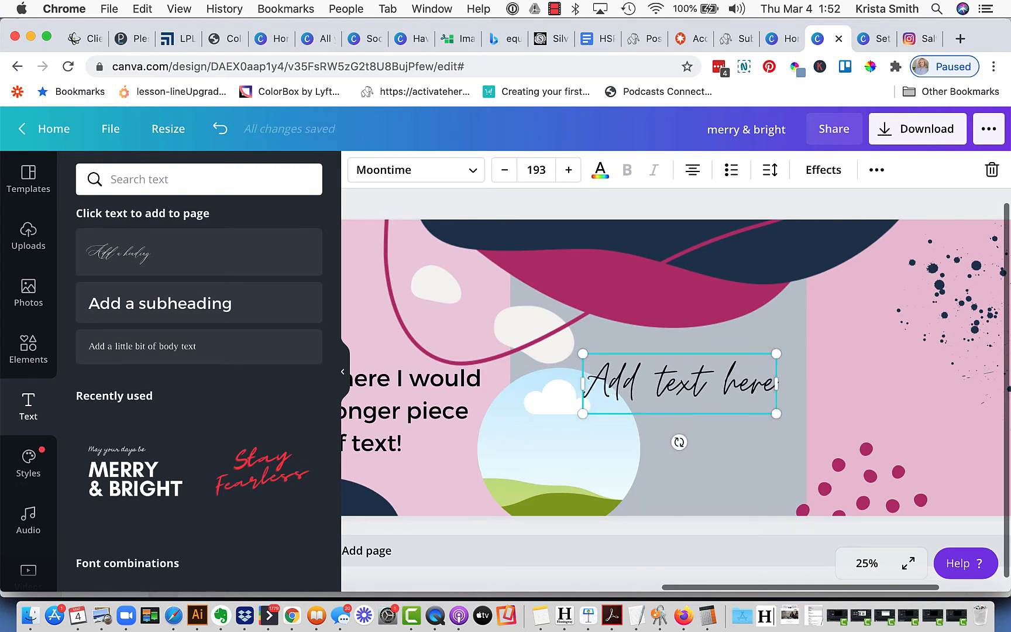
Add a subheading and move it into the fifth square, between the splatter and the dots.
{"action": "scroll", "coordinate": [780, 366], "scroll_direction": "right", "scroll_amount": 5}
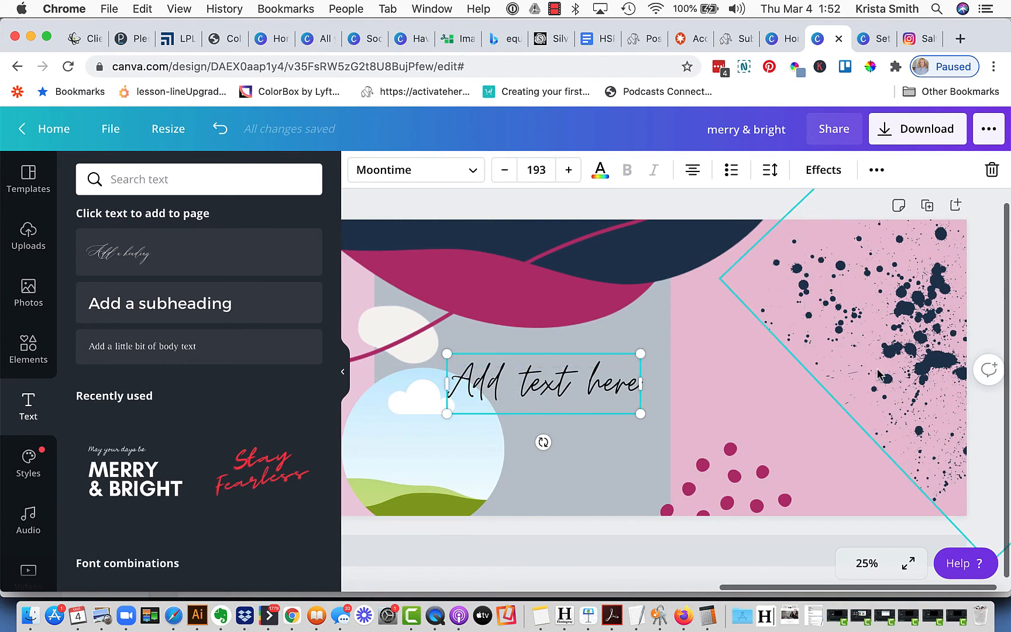
{"action": "left_click", "coordinate": [144, 306]}
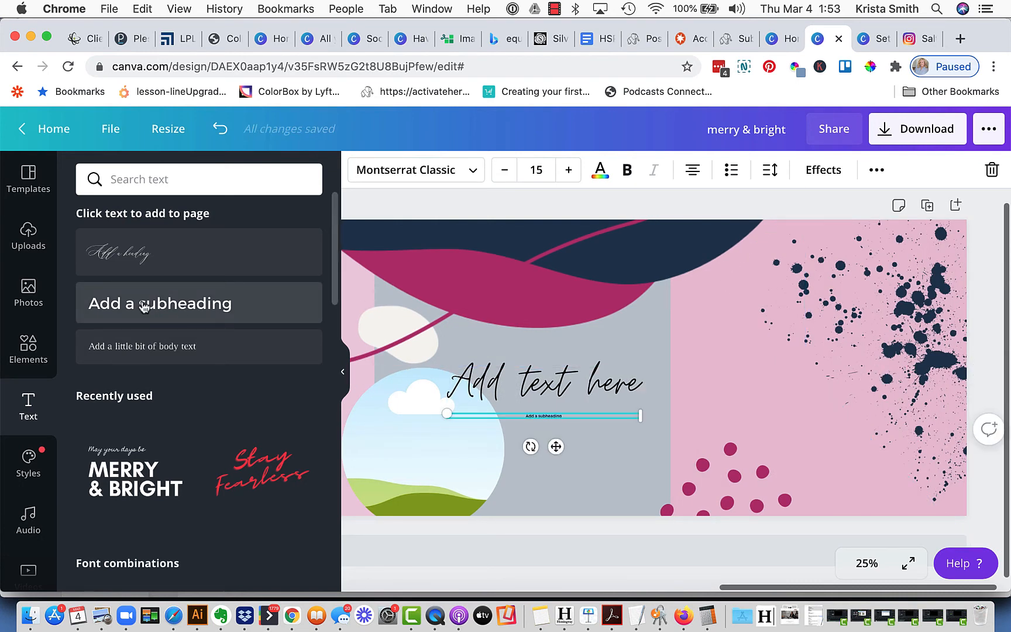
{"action": "scroll", "coordinate": [435, 388], "scroll_direction": "left", "scroll_amount": 20}
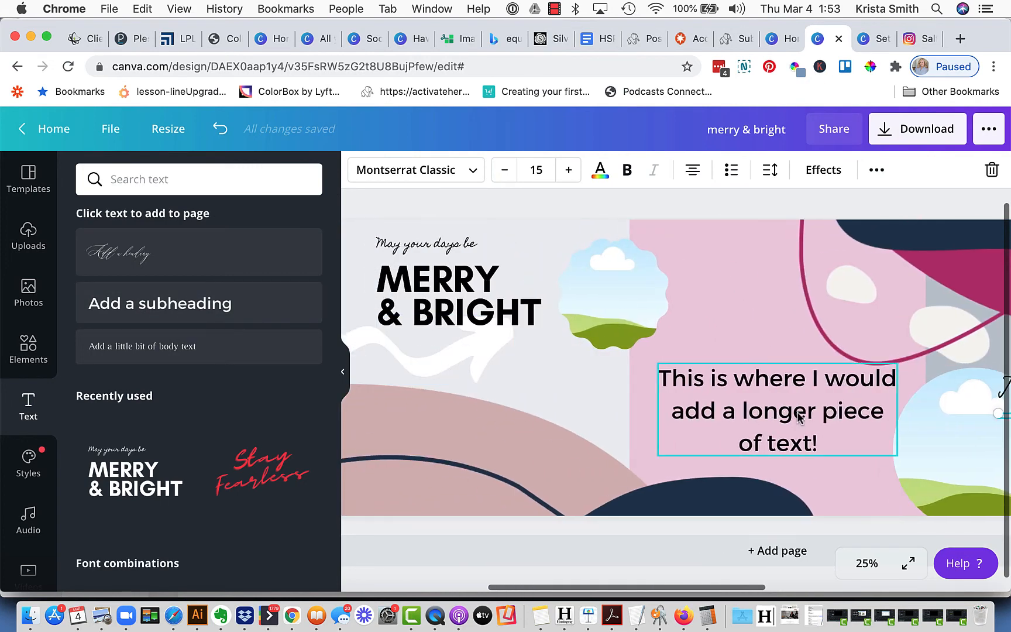
{"action": "scroll", "coordinate": [498, 302], "scroll_direction": "down", "scroll_amount": 5}
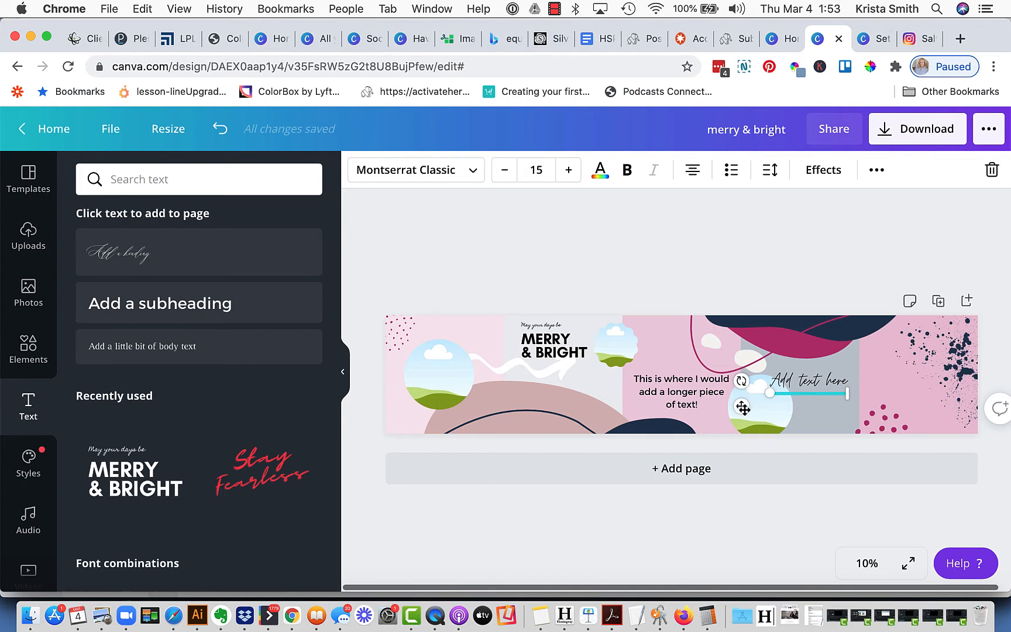
{"action": "left_click_drag", "start_coordinate": [743, 408], "coordinate": [854, 408]}
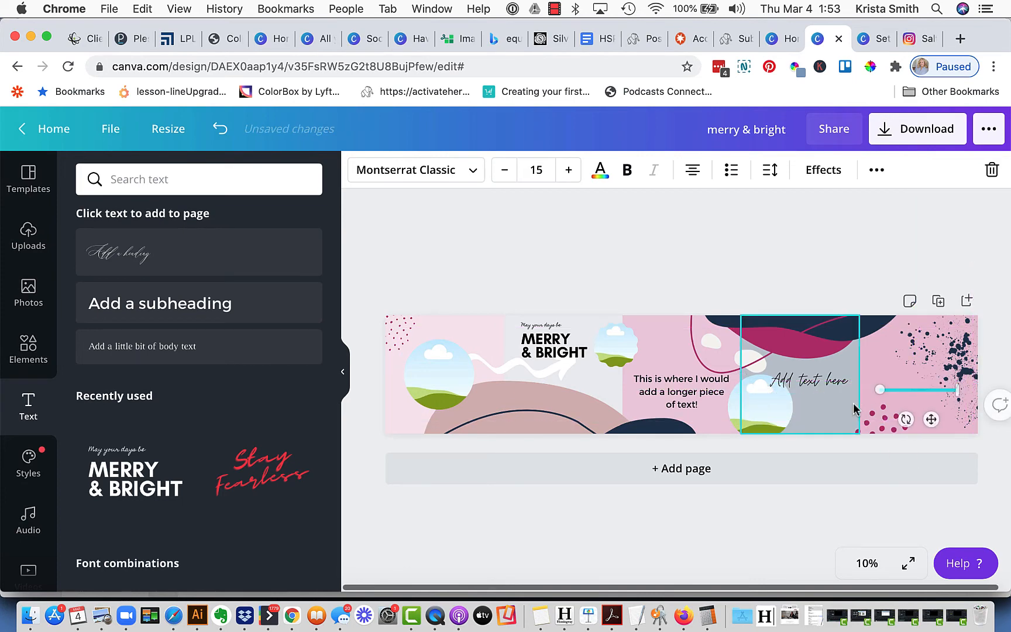
Set the fifth square's subheading to size 80.
{"action": "scroll", "coordinate": [854, 409], "scroll_direction": "up", "scroll_amount": 5}
{"action": "scroll", "coordinate": [854, 410], "scroll_direction": "right", "scroll_amount": 20}
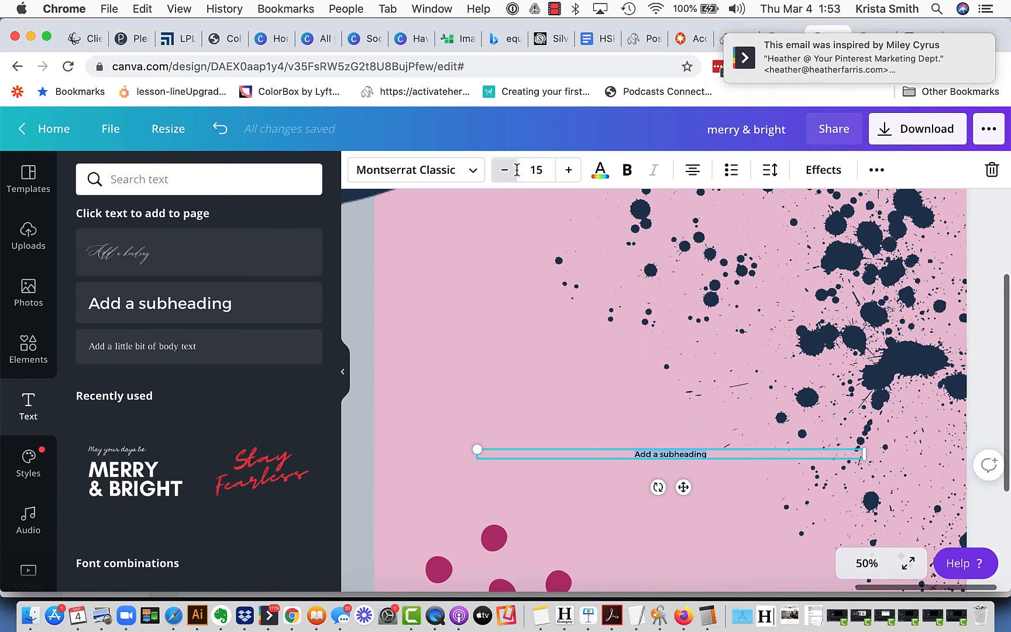
{"action": "left_click", "coordinate": [536, 170]}
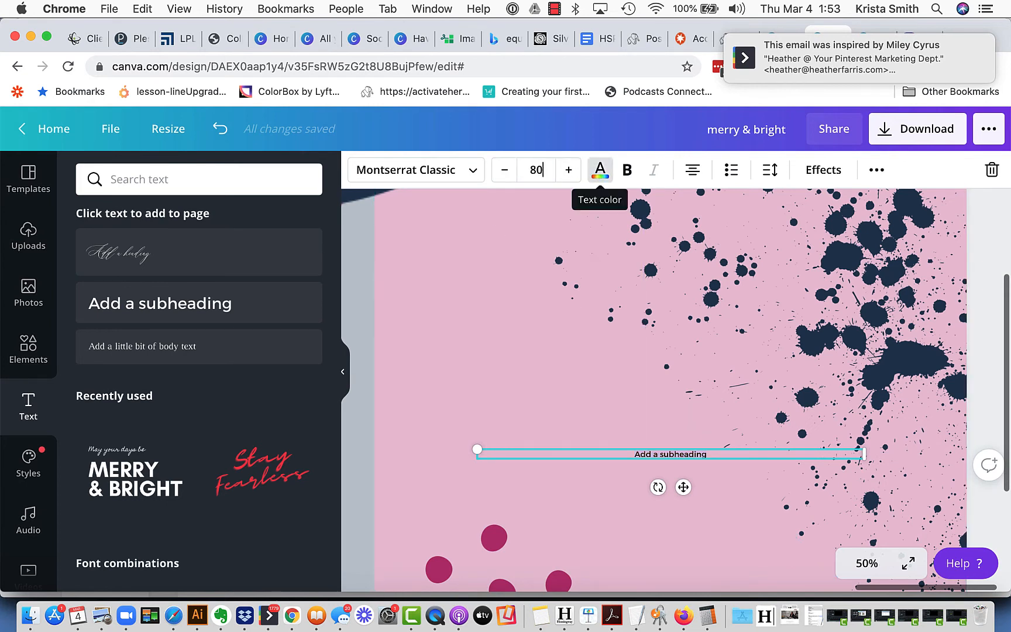
{"action": "type", "text": "80"}
{"action": "key", "text": "Return"}
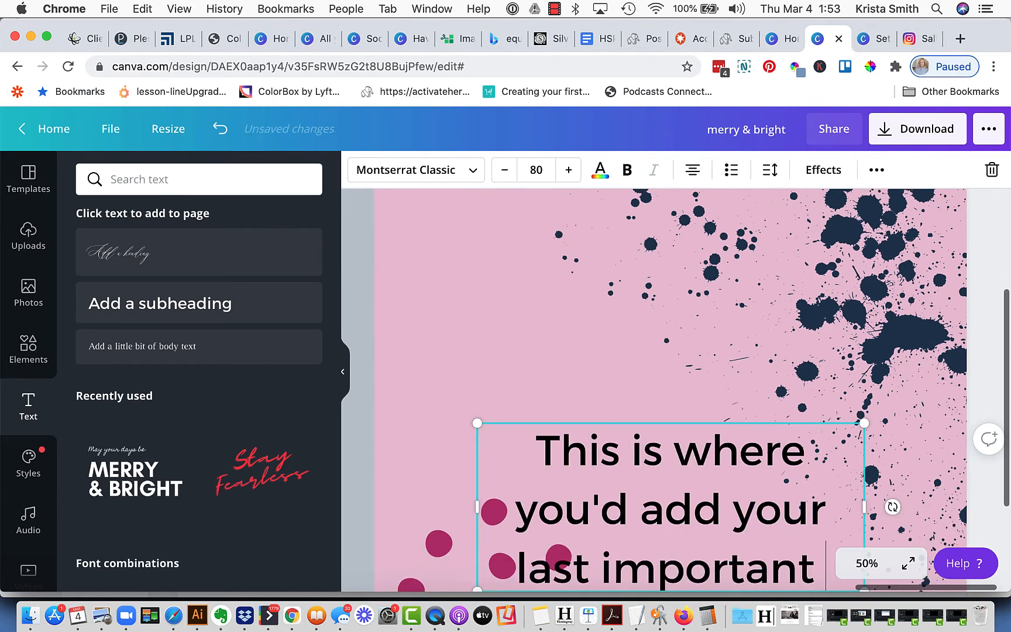
Enter "This is where you'd add your last important CTA." in the fifth square's subheading and move the text up, clear of most dots.
{"action": "type", "text": "CT"}
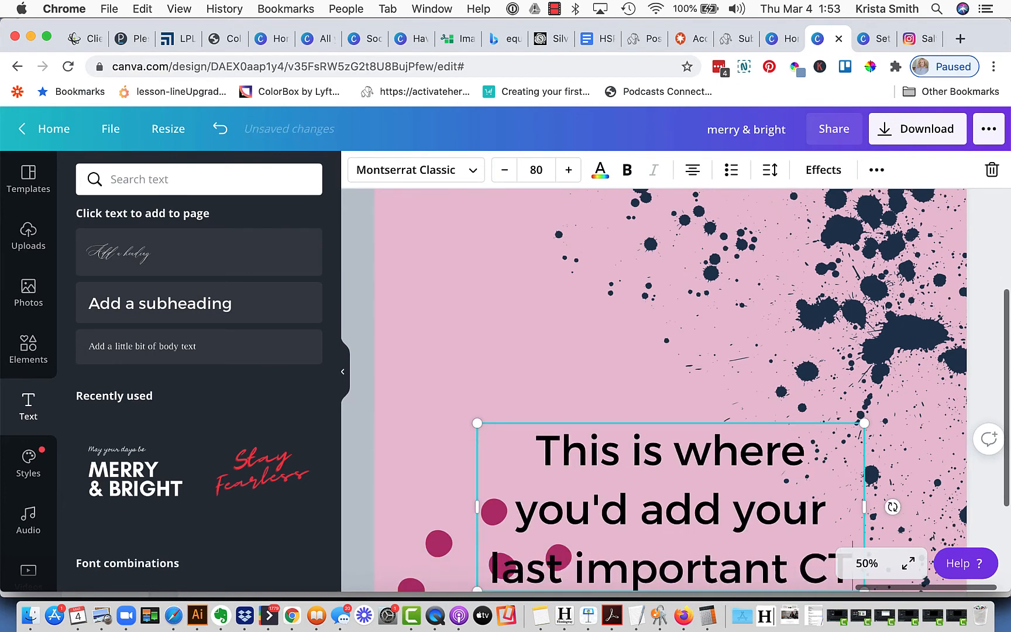
{"action": "type", "text": "A."}
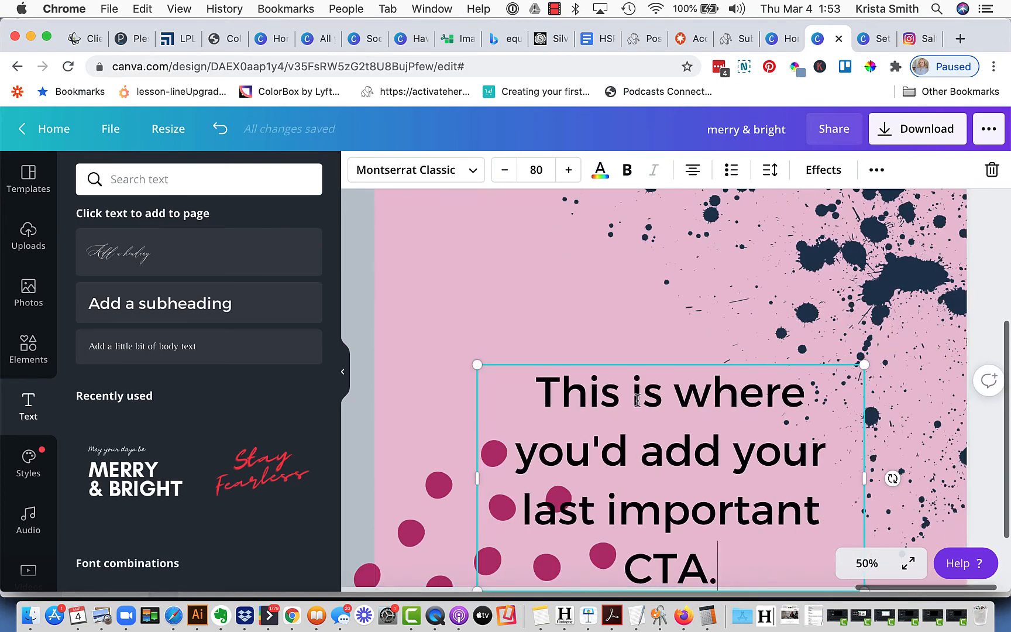
{"action": "left_click", "coordinate": [634, 353]}
{"action": "left_click_drag", "start_coordinate": [661, 412], "coordinate": [661, 336]}
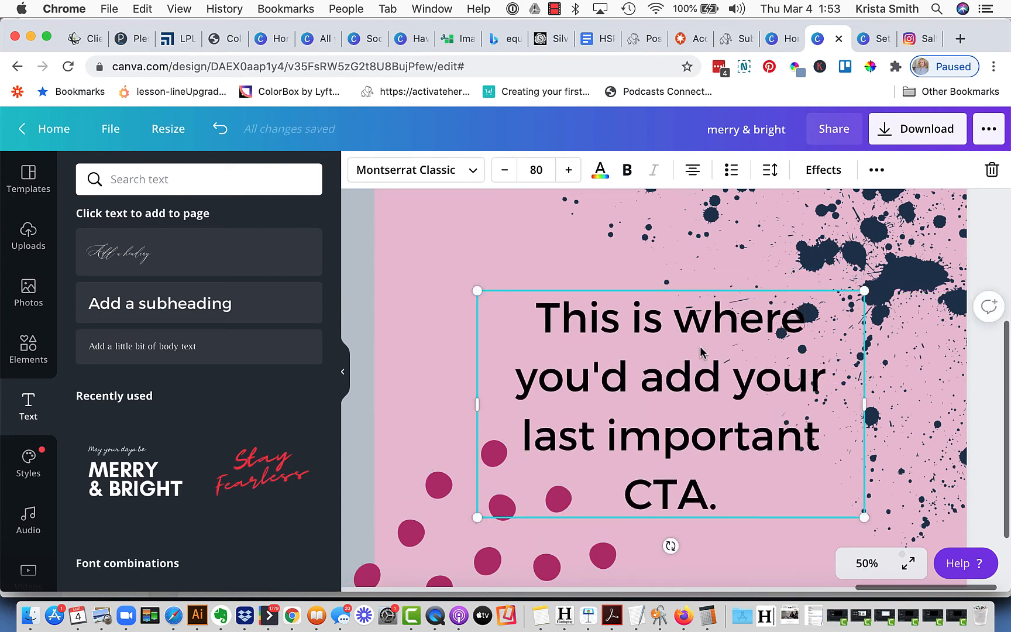
Set the transparency of the magenta dots in the fifth square to 69.
{"action": "left_click", "coordinate": [411, 532]}
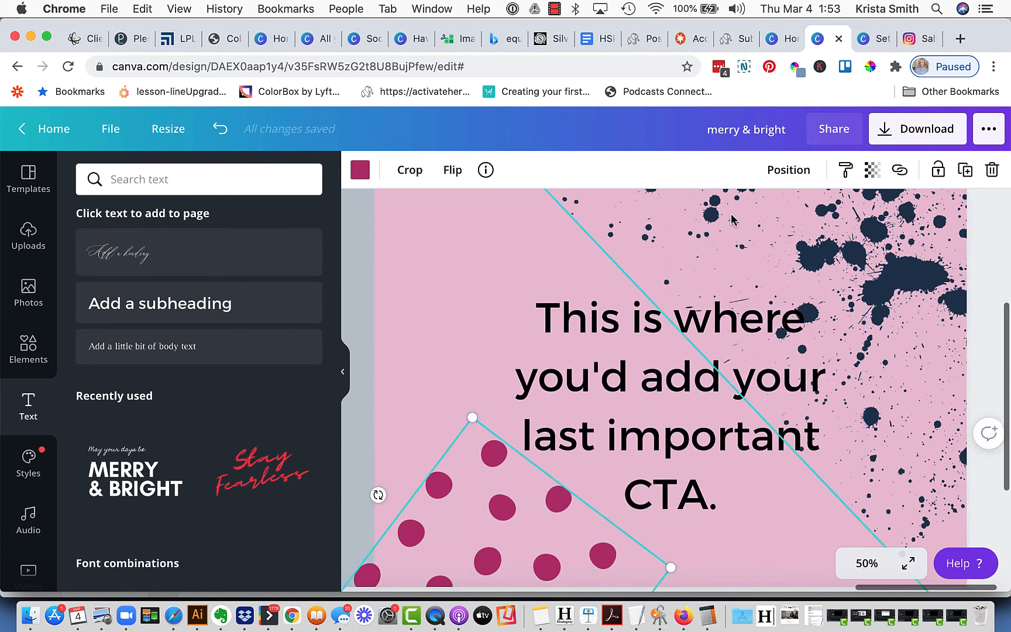
{"action": "left_click", "coordinate": [871, 171]}
{"action": "left_click_drag", "start_coordinate": [815, 224], "coordinate": [788, 226]}
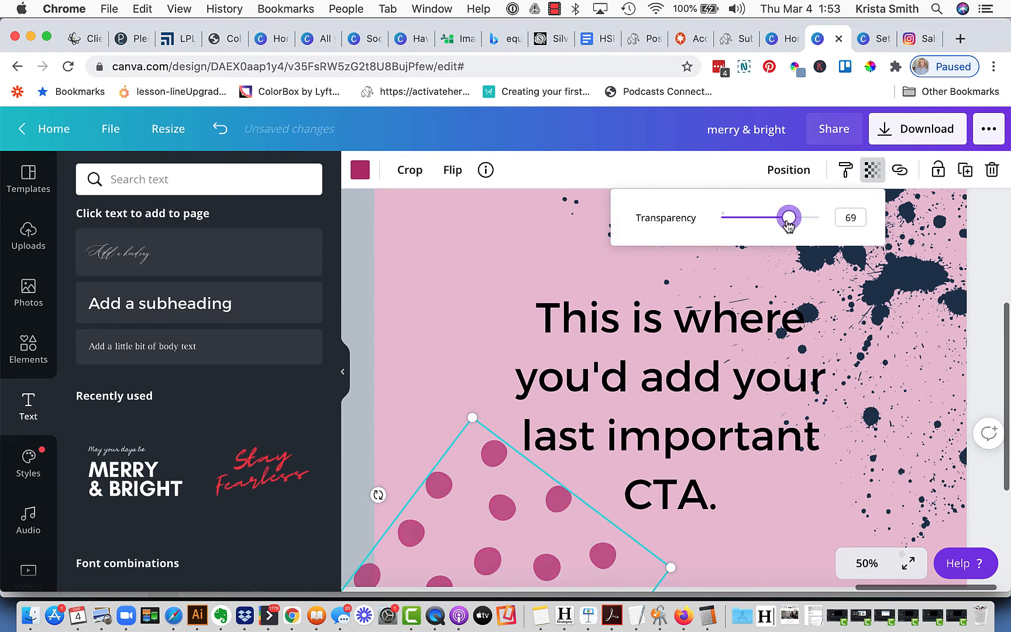
Make the navy splatter in the fifth square partly transparent so it looks faded behind the text.
{"action": "left_click", "coordinate": [896, 288]}
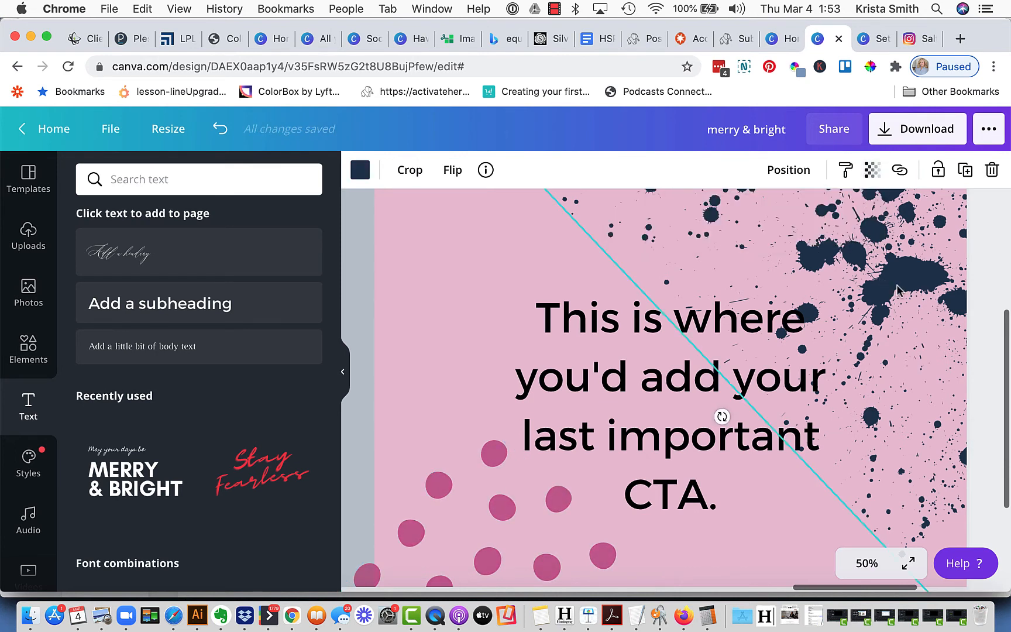
{"action": "left_click", "coordinate": [872, 170]}
{"action": "left_click_drag", "start_coordinate": [825, 218], "coordinate": [783, 218]}
{"action": "left_click", "coordinate": [528, 258]}
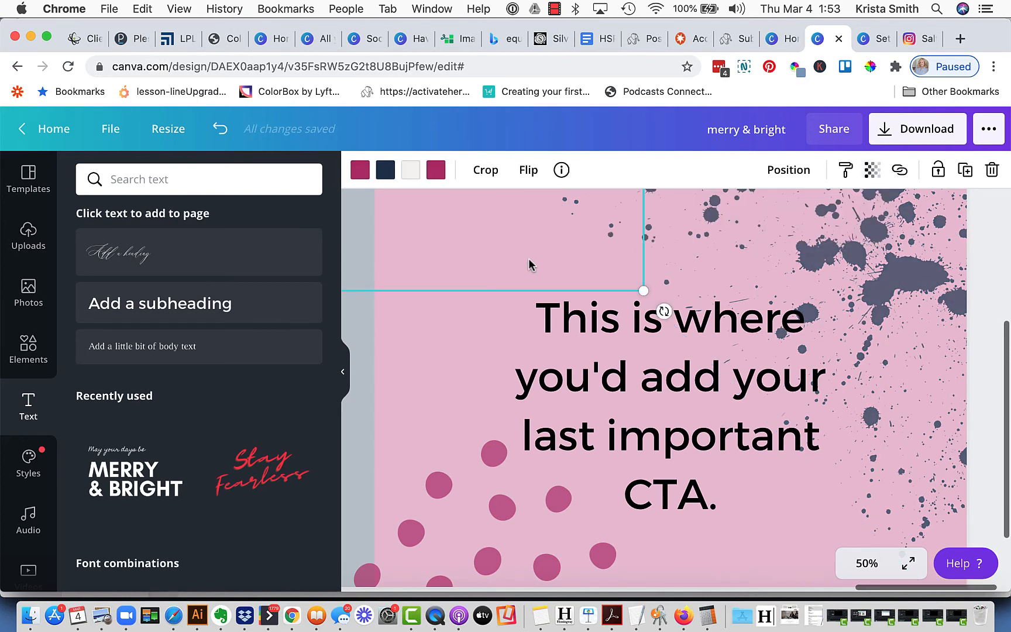
Delete the five coloured background squares that mark the carousel sections, keeping the shapes, frames and text.
{"action": "key", "text": "super+minus"}
{"action": "key", "text": "super+minus"}
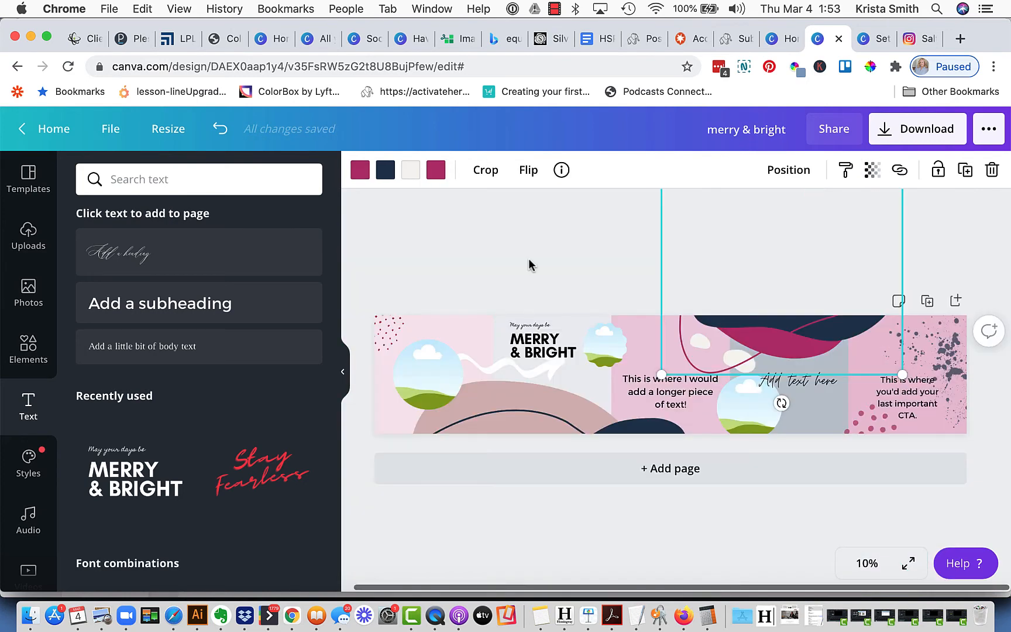
{"action": "left_click", "coordinate": [441, 320]}
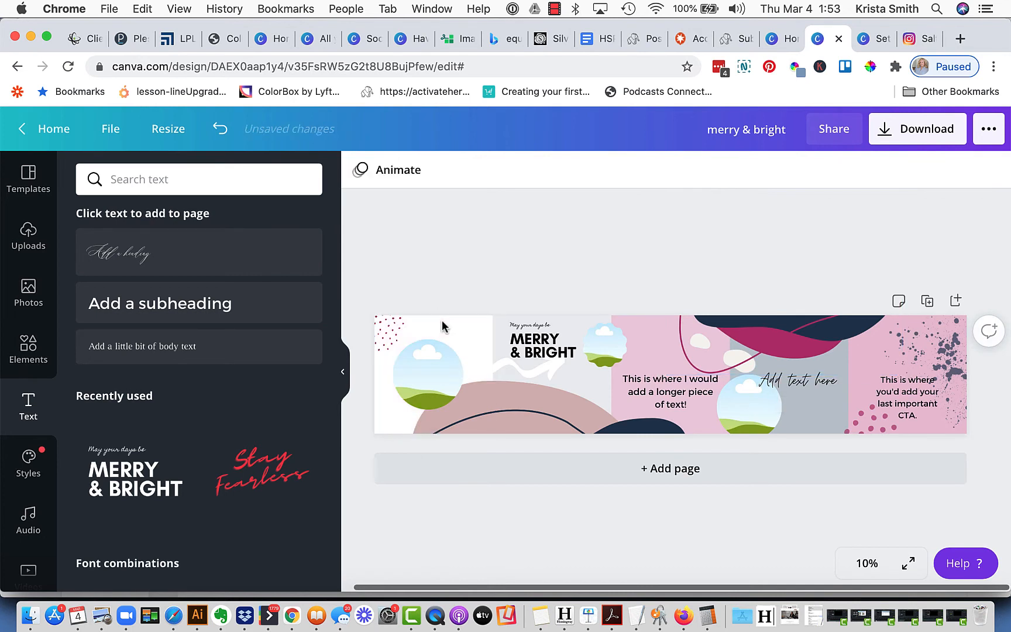
{"action": "left_click", "coordinate": [588, 318]}
{"action": "key", "text": "BackSpace"}
{"action": "left_click", "coordinate": [640, 322]}
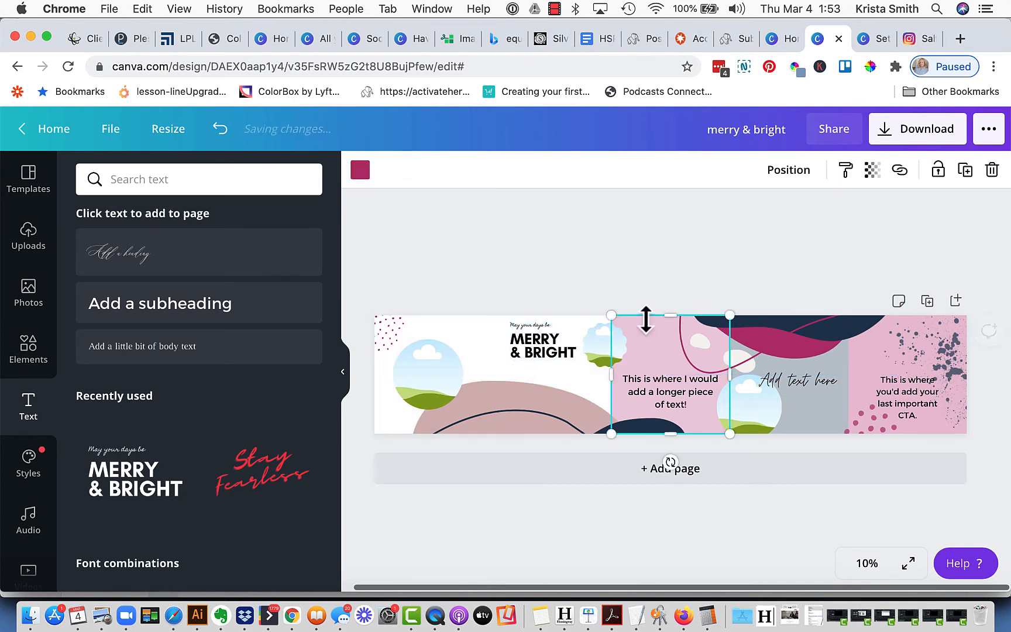
{"action": "key", "text": "BackSpace"}
{"action": "left_click", "coordinate": [822, 418]}
{"action": "key", "text": "BackSpace"}
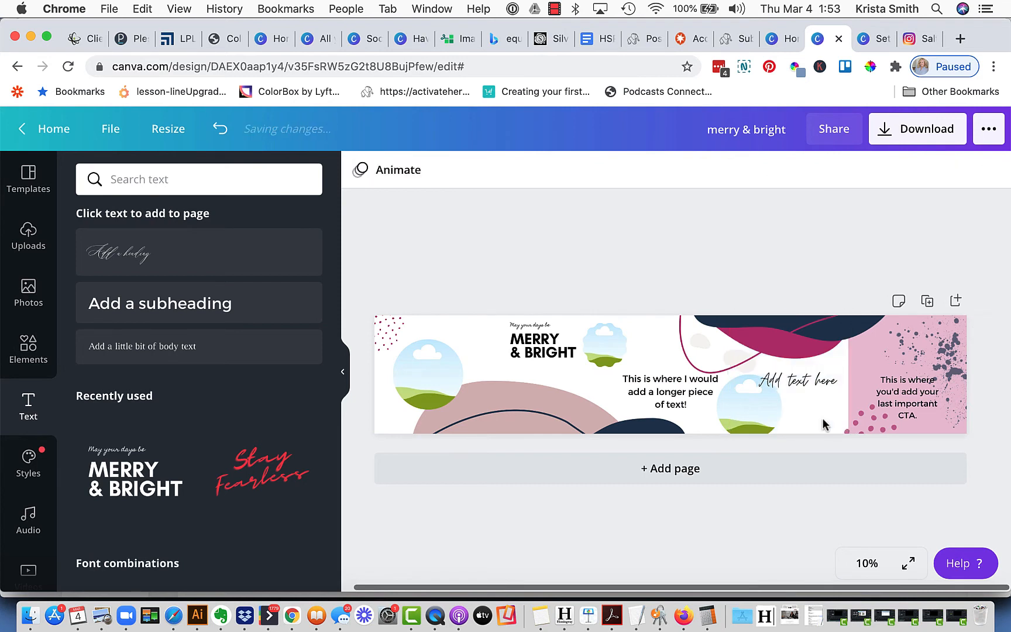
{"action": "left_click", "coordinate": [875, 374]}
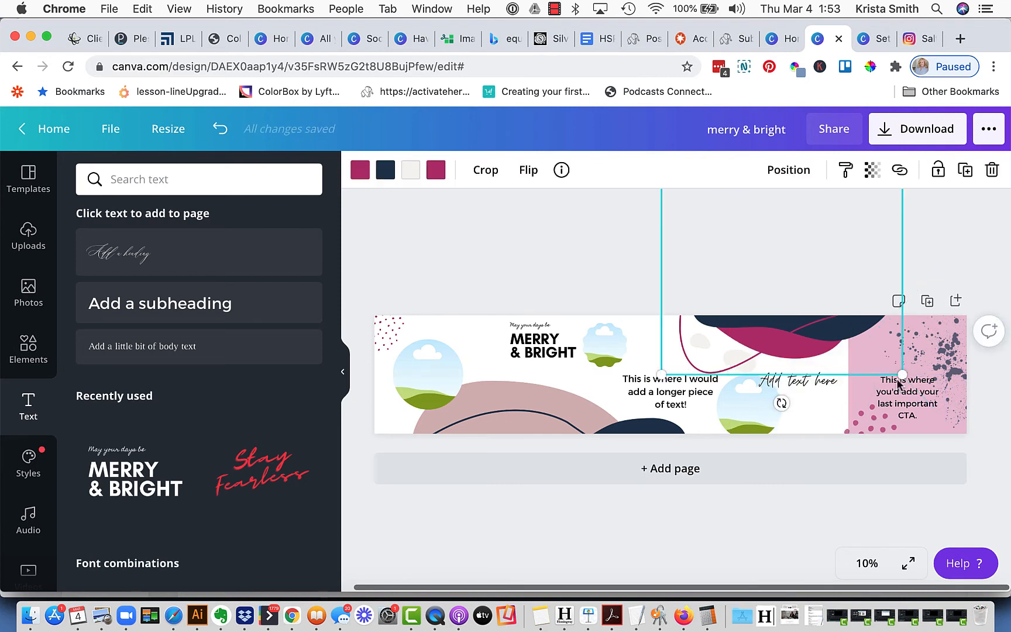
{"action": "left_click", "coordinate": [929, 425]}
{"action": "key", "text": "BackSpace"}
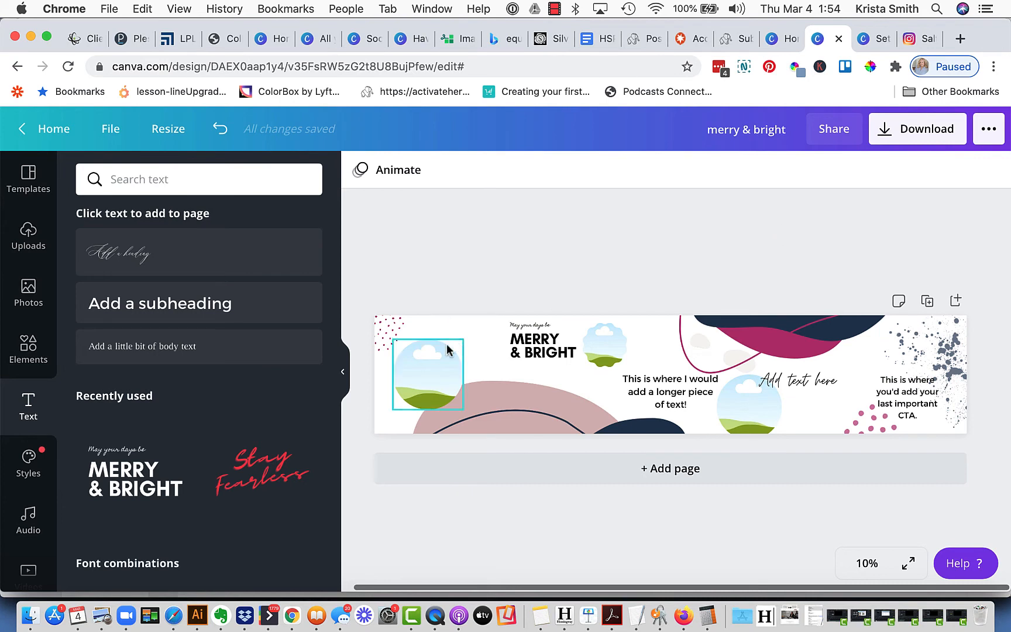
Open the HeadShots 2021 folder among the saved photo folders.
{"action": "scroll", "coordinate": [35, 509], "scroll_direction": "down", "scroll_amount": 4}
{"action": "left_click", "coordinate": [29, 501]}
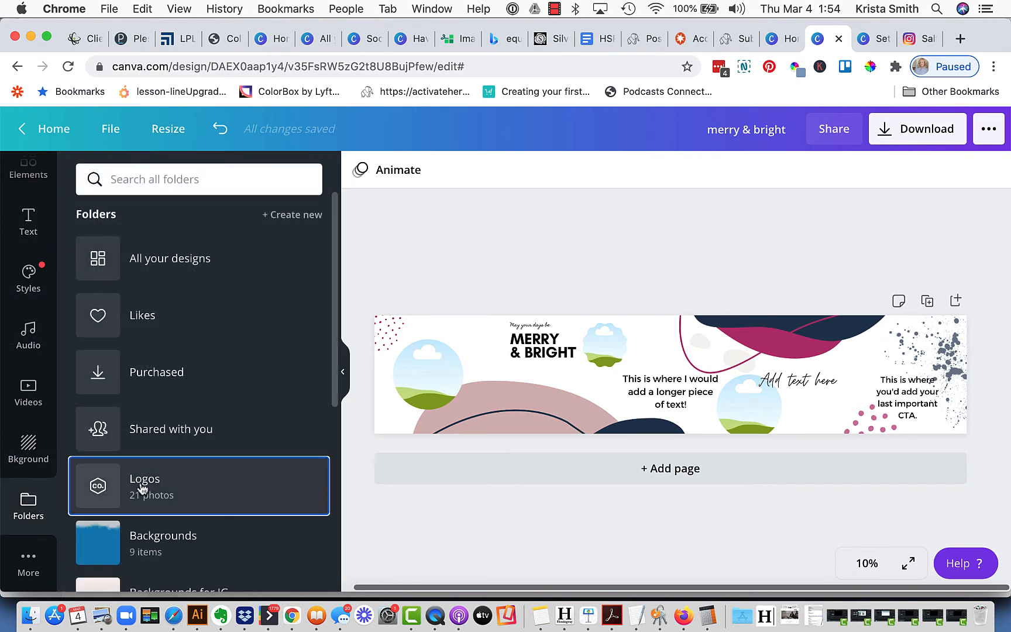
{"action": "left_click", "coordinate": [140, 483]}
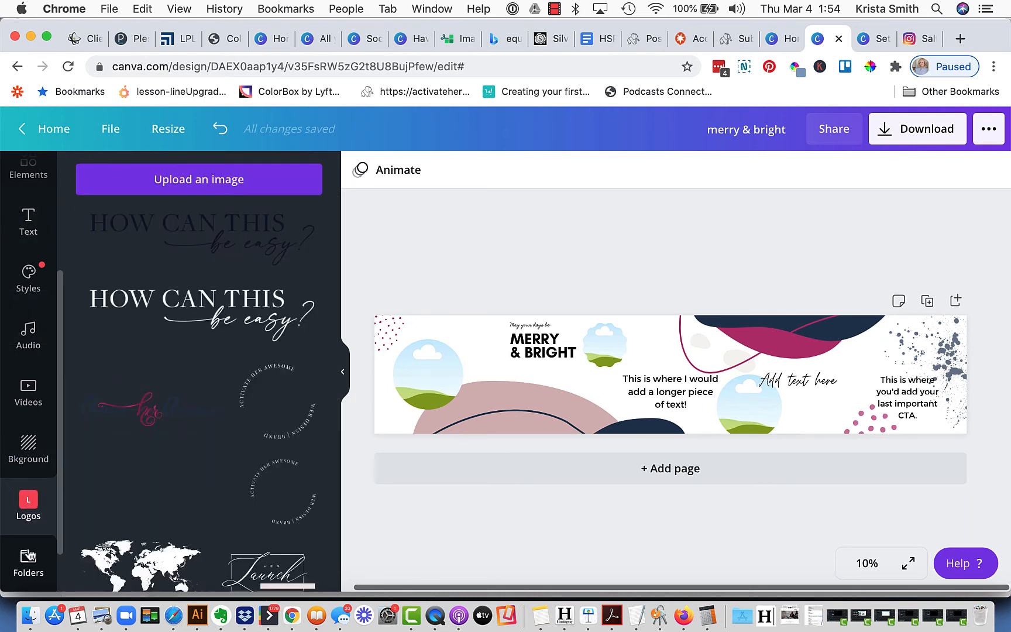
{"action": "left_click", "coordinate": [28, 556]}
{"action": "scroll", "coordinate": [167, 483], "scroll_direction": "down", "scroll_amount": 3}
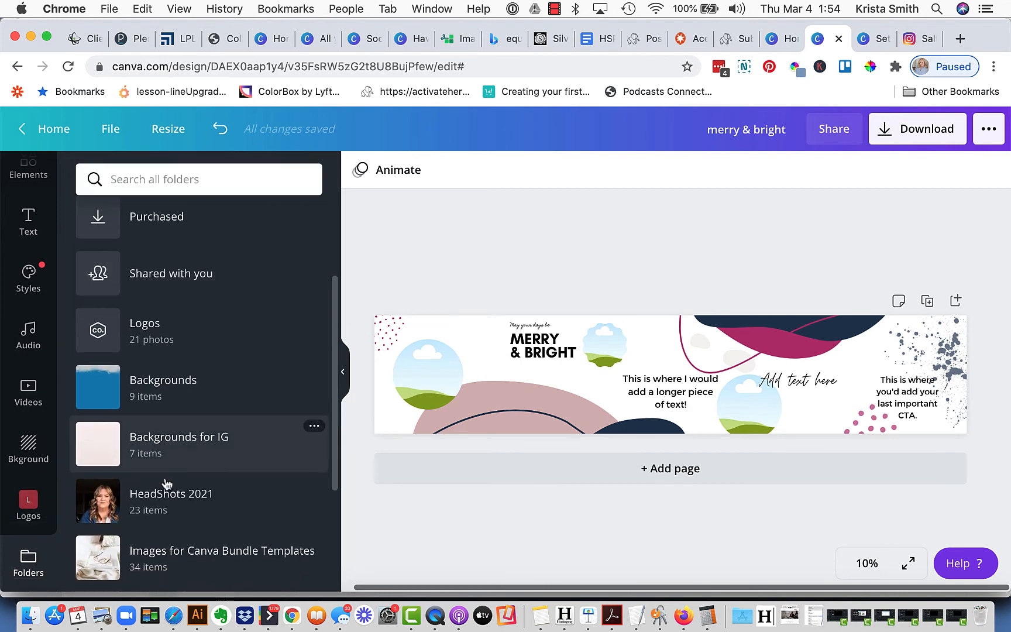
{"action": "left_click", "coordinate": [155, 508]}
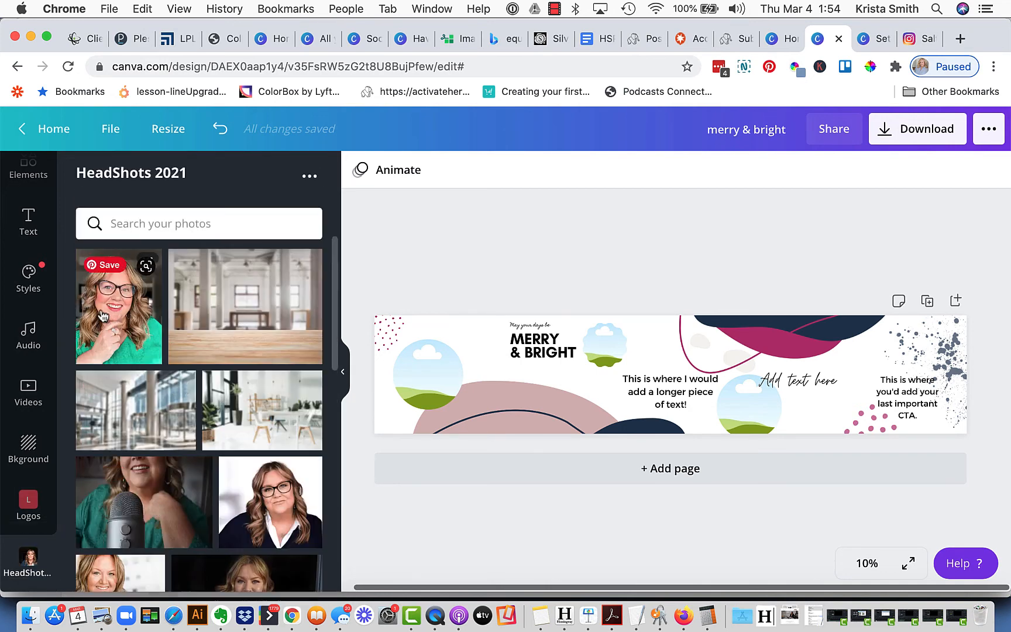
Fill the first square's circular frame with the striped-top portrait and the scalloped frame beside MERRY & BRIGHT with the orange-top portrait.
{"action": "scroll", "coordinate": [216, 491], "scroll_direction": "down", "scroll_amount": 5}
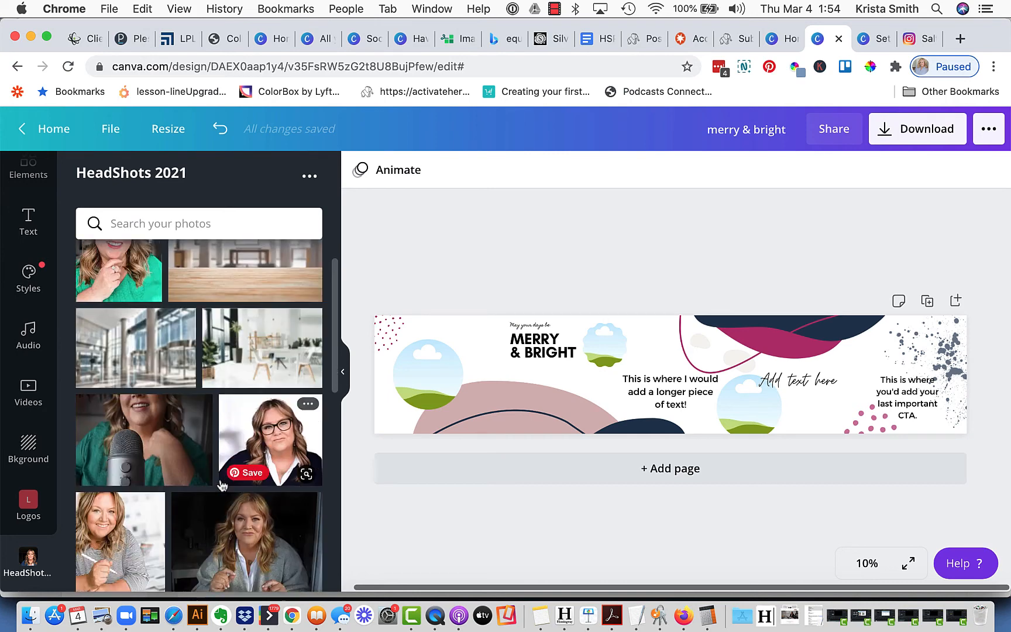
{"action": "scroll", "coordinate": [221, 486], "scroll_direction": "down", "scroll_amount": 5}
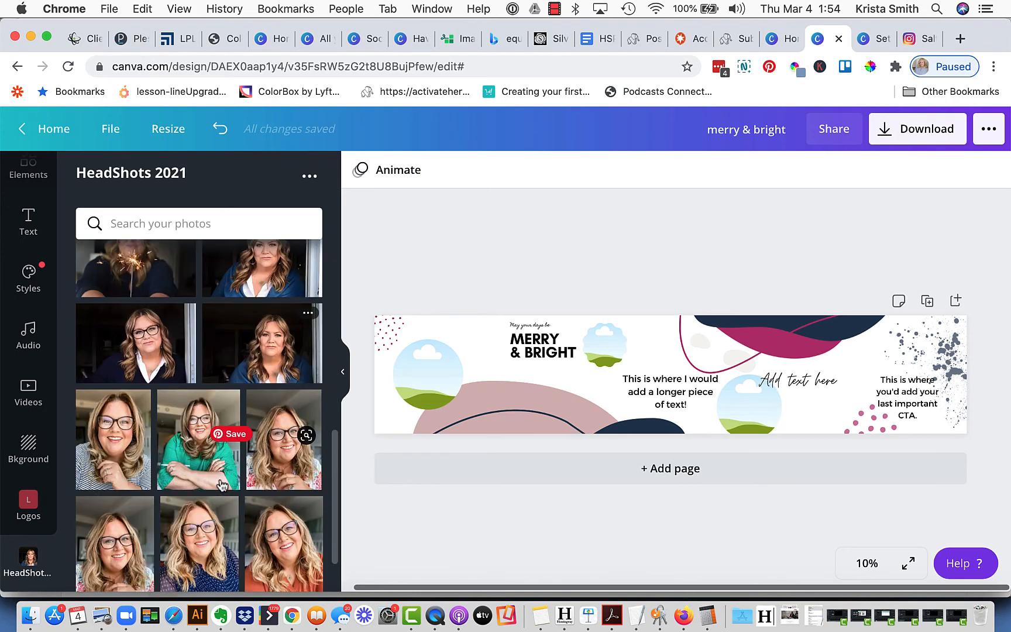
{"action": "left_click_drag", "start_coordinate": [113, 458], "coordinate": [431, 393]}
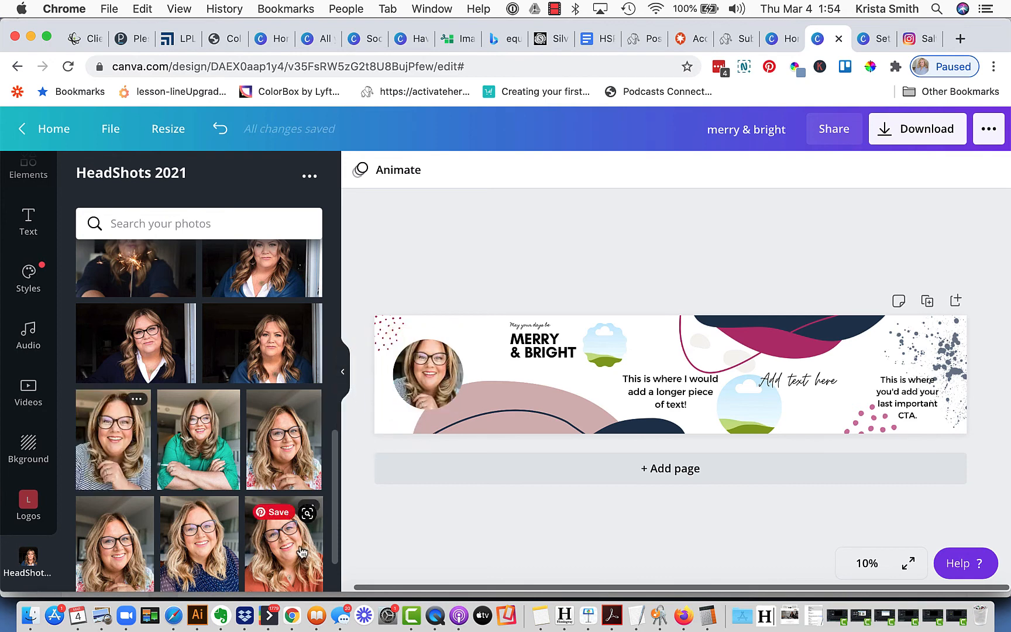
{"action": "left_click_drag", "start_coordinate": [316, 540], "coordinate": [610, 356]}
Fill the remaining circular frame with the portrait holding a pen on a light background and adjust the photo's crop inside it.
{"action": "scroll", "coordinate": [193, 526], "scroll_direction": "down", "scroll_amount": 4}
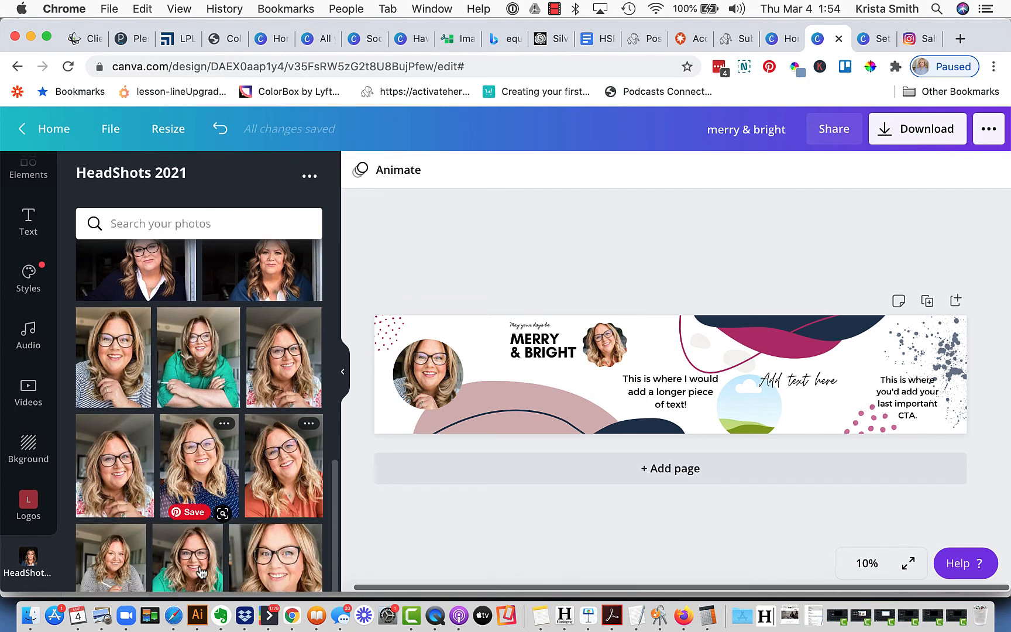
{"action": "scroll", "coordinate": [299, 548], "scroll_direction": "up", "scroll_amount": 10}
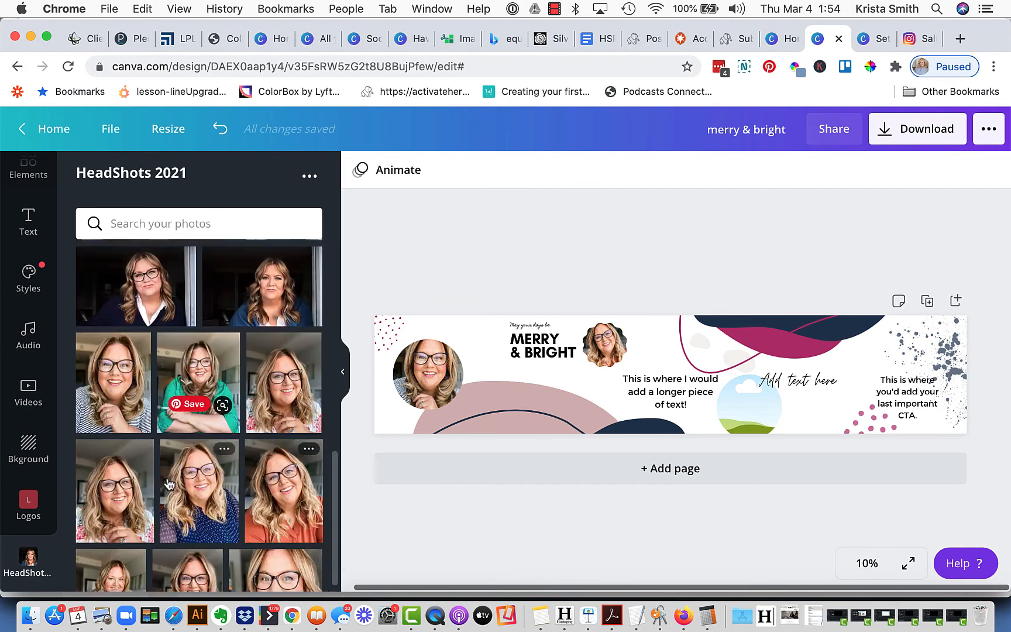
{"action": "scroll", "coordinate": [168, 483], "scroll_direction": "up", "scroll_amount": 1}
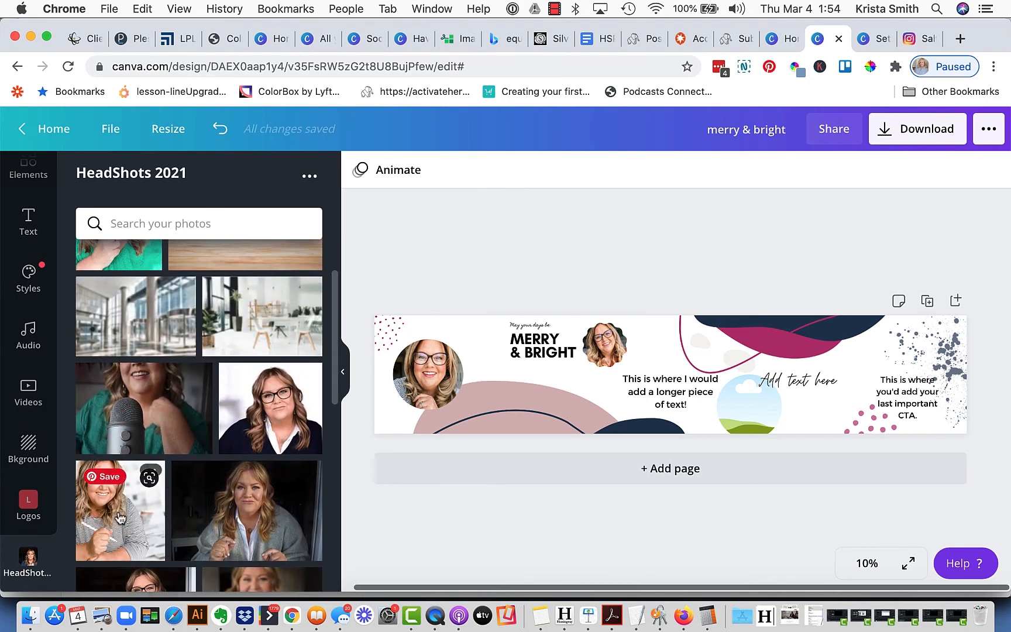
{"action": "left_click_drag", "start_coordinate": [119, 518], "coordinate": [744, 403]}
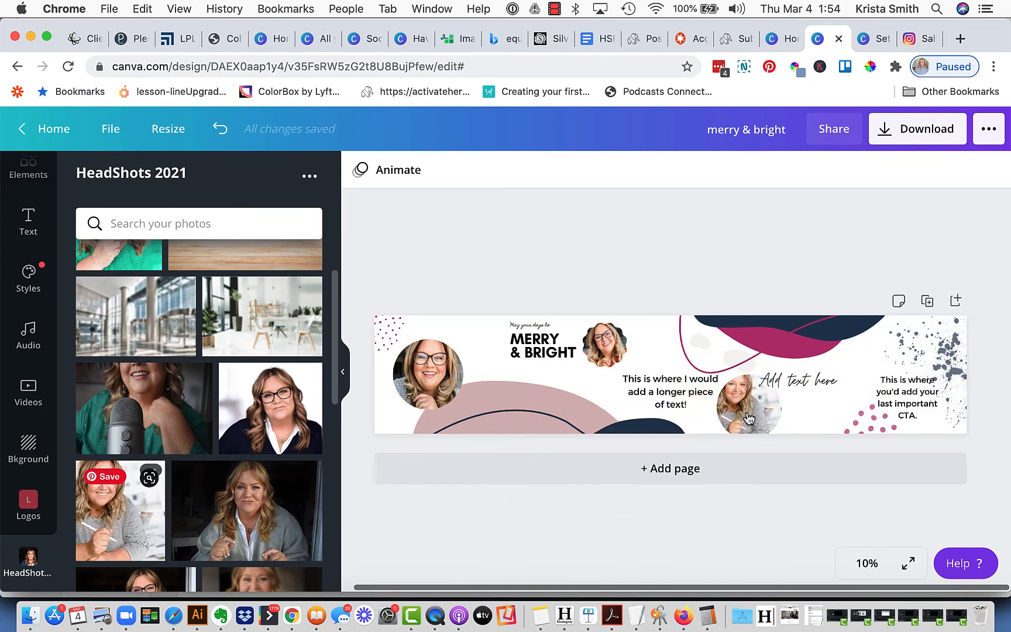
{"action": "double_click", "coordinate": [745, 404]}
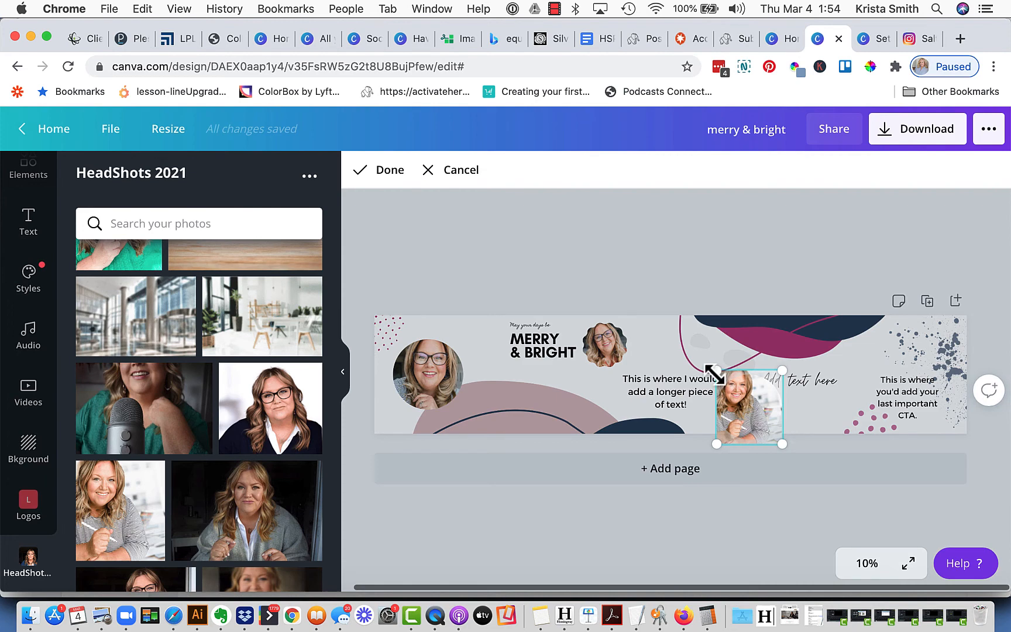
{"action": "left_click_drag", "start_coordinate": [750, 416], "coordinate": [766, 435]}
{"action": "left_click", "coordinate": [799, 507]}
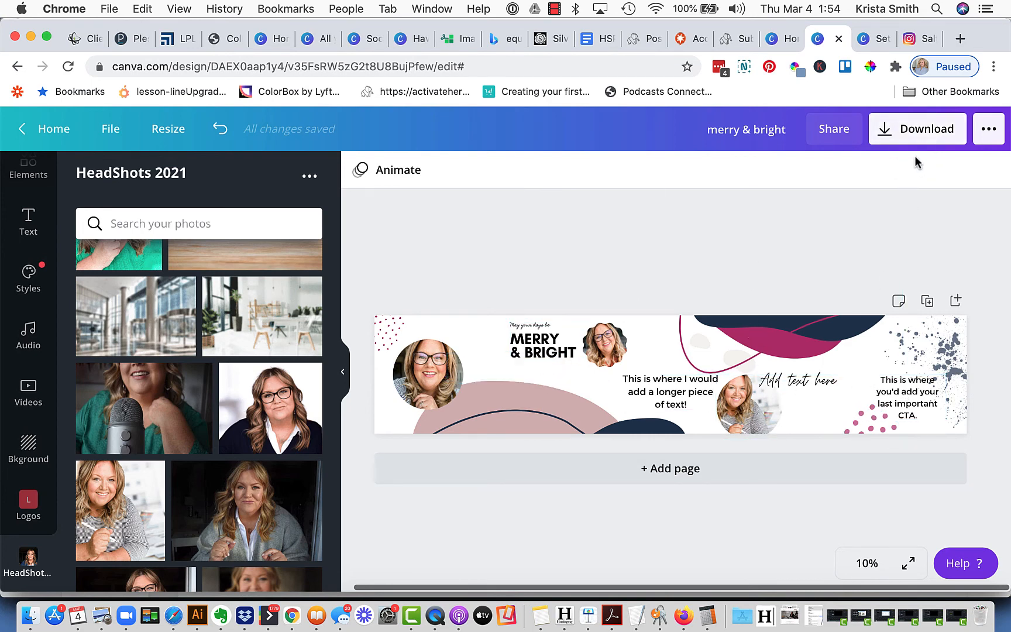
Download the finished carousel design as a PNG at size 1, 7500 × 1500 px.
{"action": "left_click", "coordinate": [946, 139]}
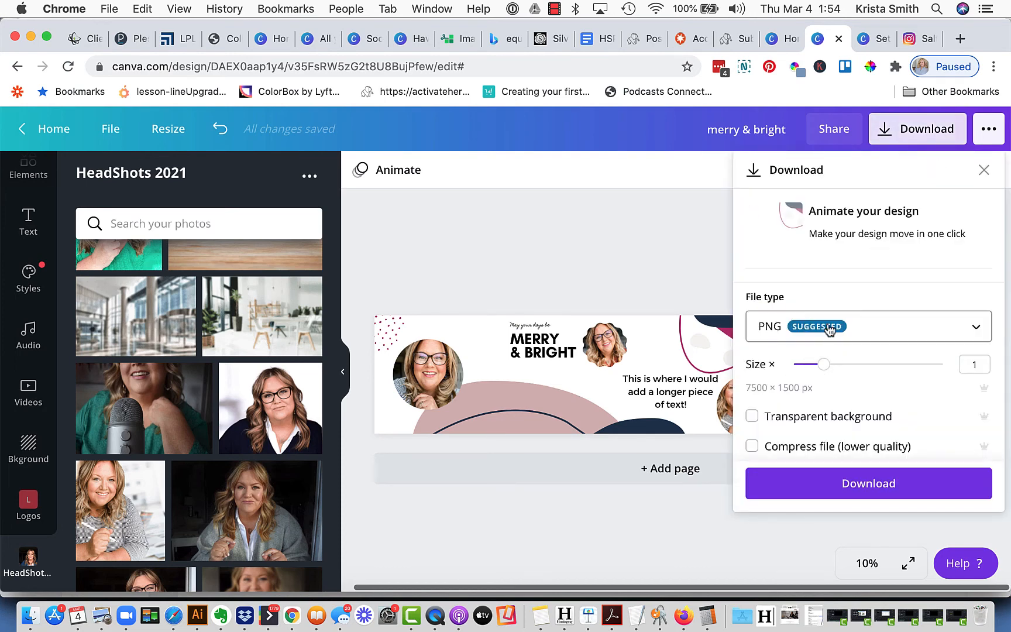
{"action": "left_click", "coordinate": [836, 485]}
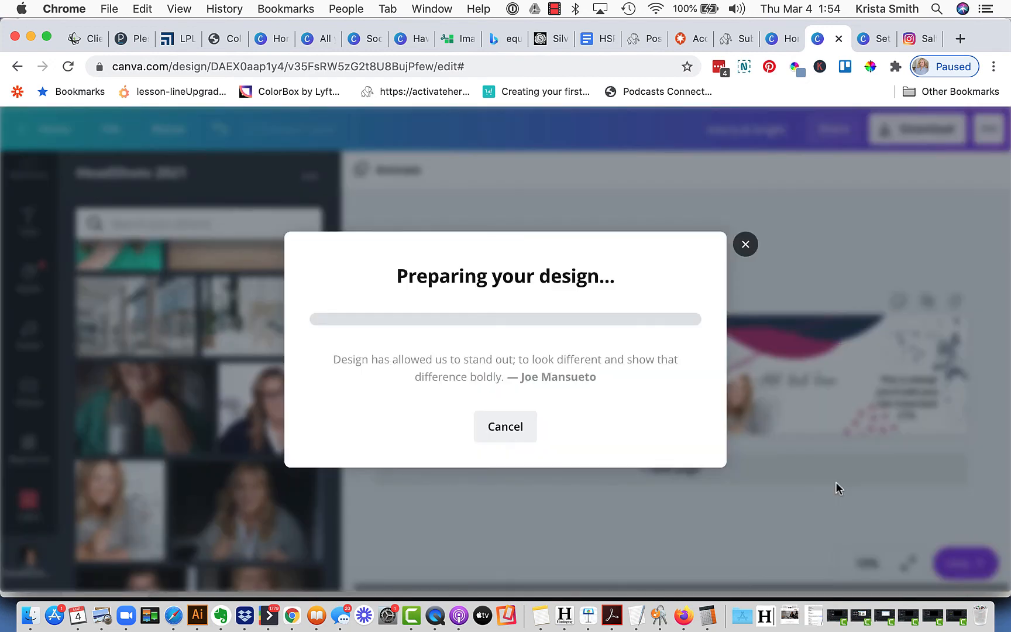
Switch to the Postcron ImageSplitter page and upload merry & bright.png from the Downloads folder.
{"action": "left_click", "coordinate": [454, 38]}
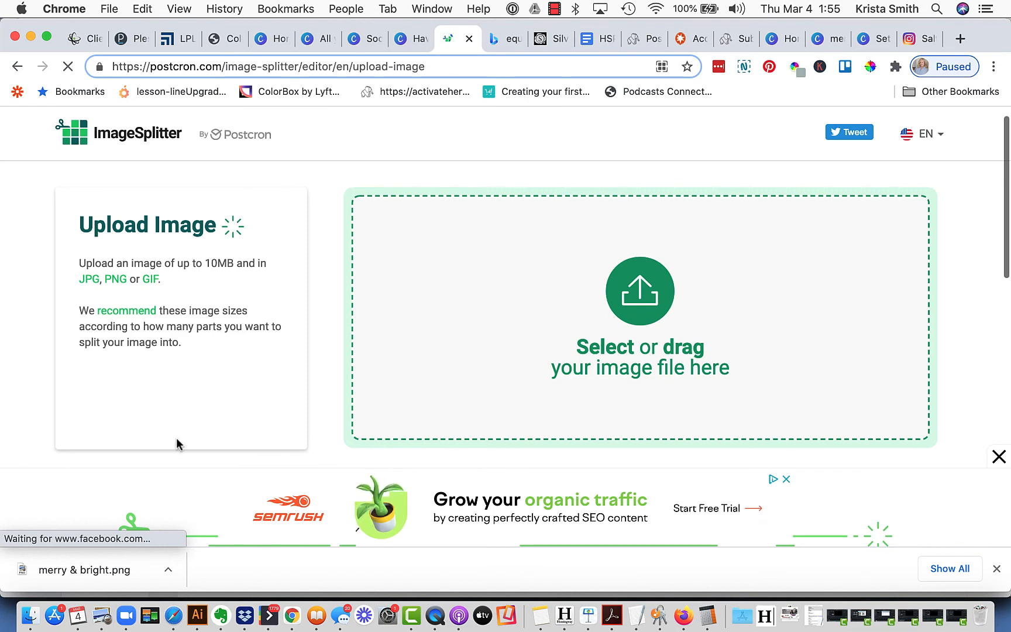
{"action": "left_click", "coordinate": [25, 604]}
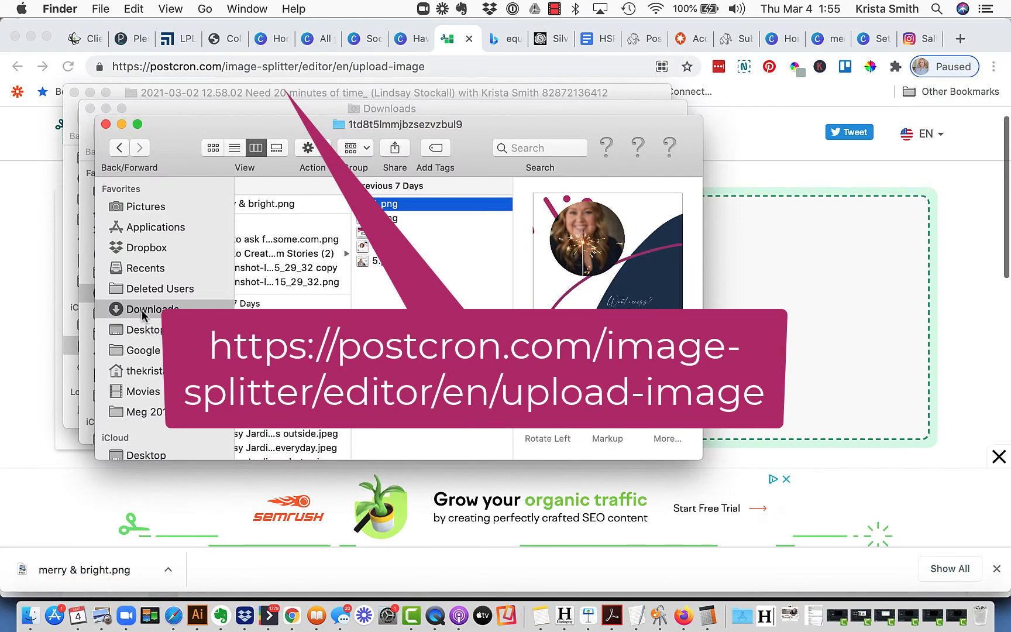
{"action": "scroll", "coordinate": [271, 246], "scroll_direction": "left", "scroll_amount": 3}
{"action": "left_click", "coordinate": [277, 209]}
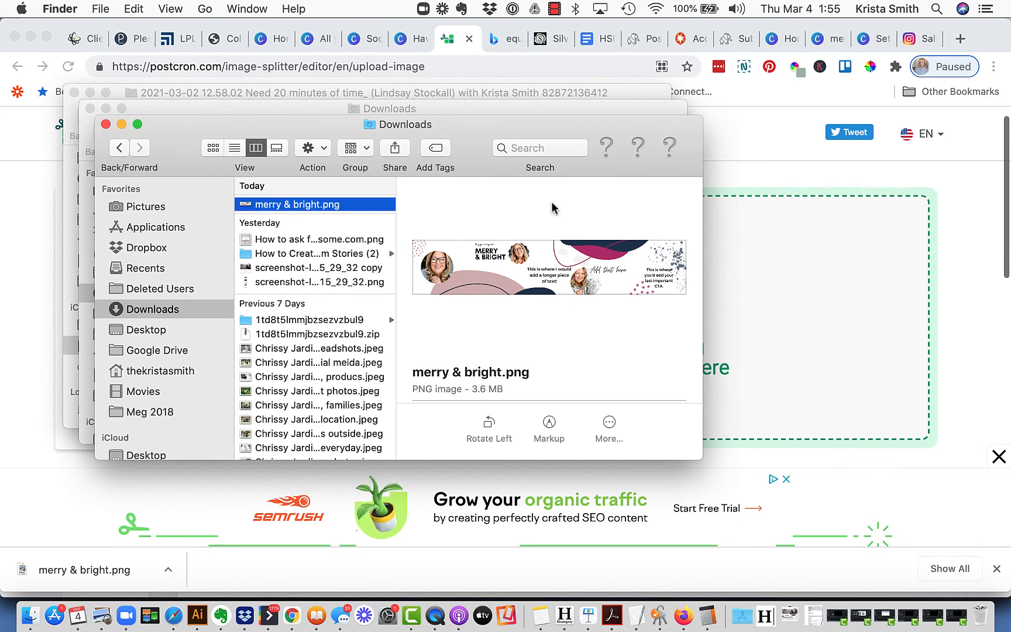
{"action": "left_click_drag", "start_coordinate": [550, 260], "coordinate": [762, 234]}
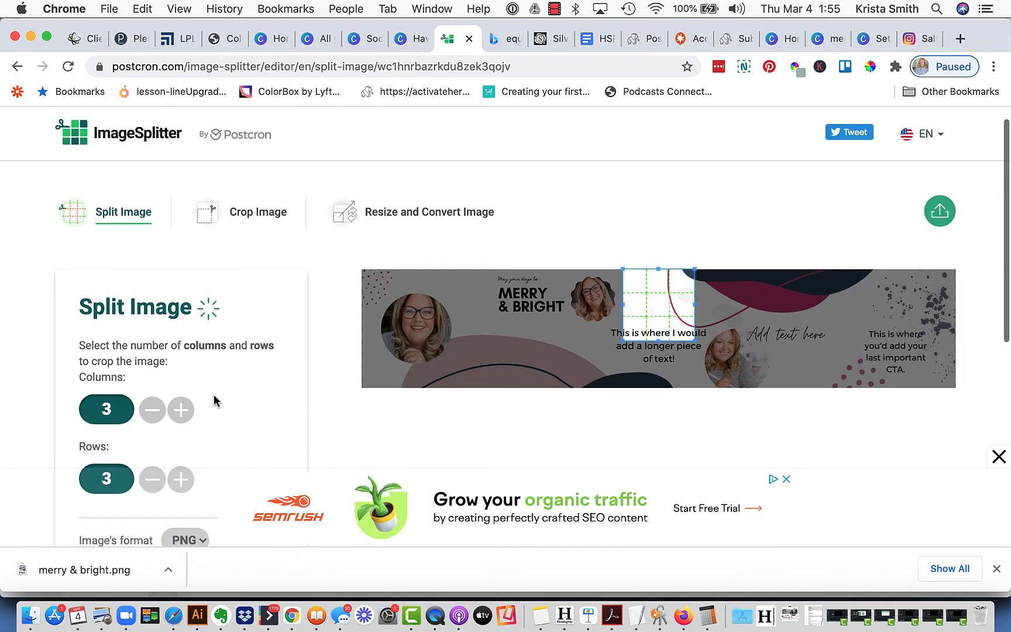
Set the split to 5 columns and 1 row and stretch the split grid over the entire image.
{"action": "scroll", "coordinate": [213, 400], "scroll_direction": "down", "scroll_amount": 2}
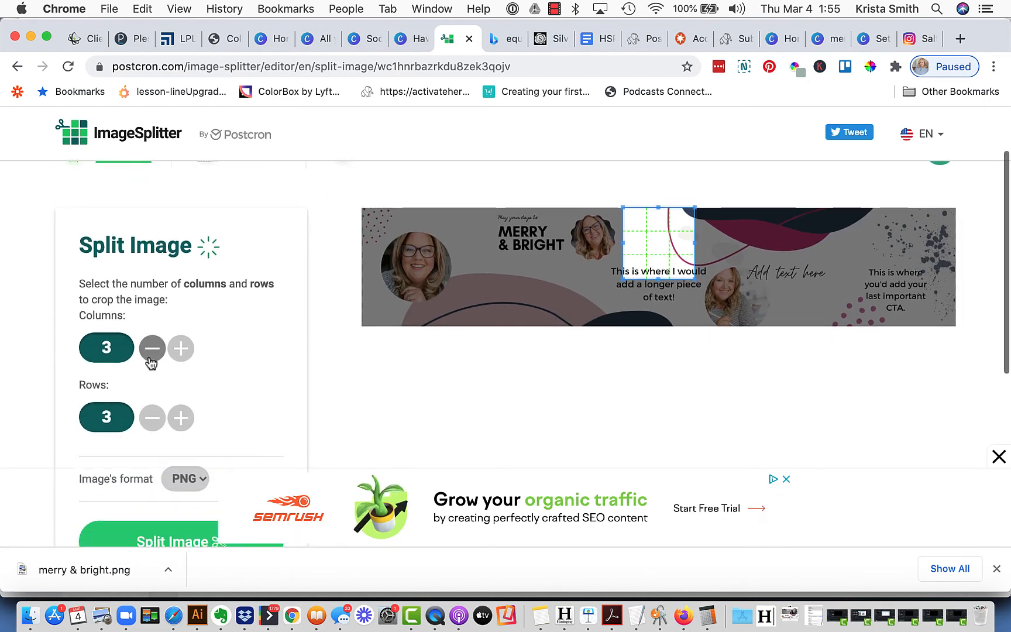
{"action": "left_click", "coordinate": [181, 348]}
{"action": "left_click", "coordinate": [181, 349]}
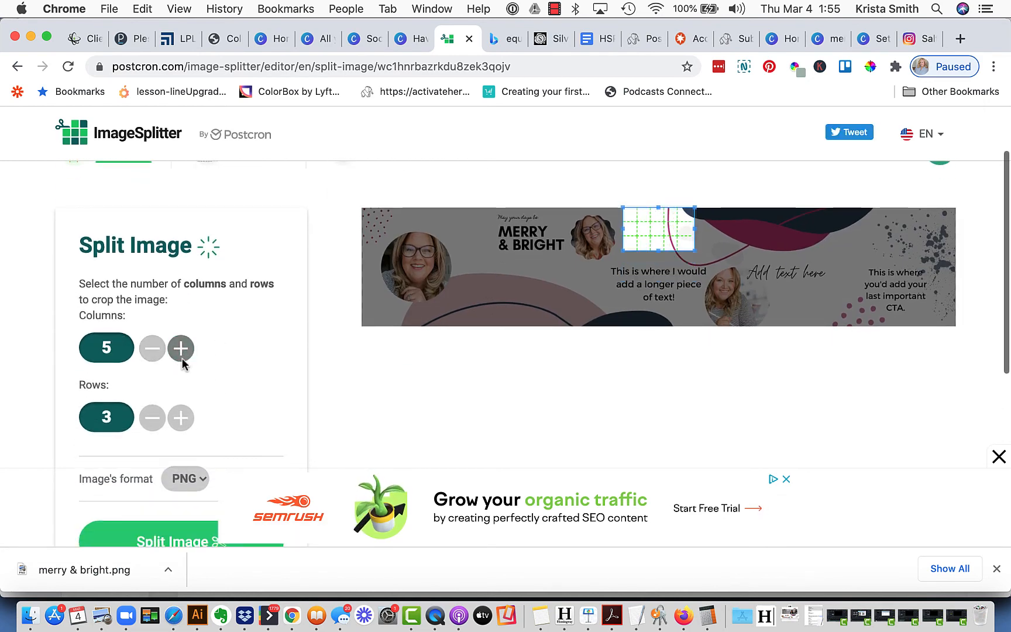
{"action": "left_click", "coordinate": [153, 419]}
{"action": "left_click", "coordinate": [153, 418]}
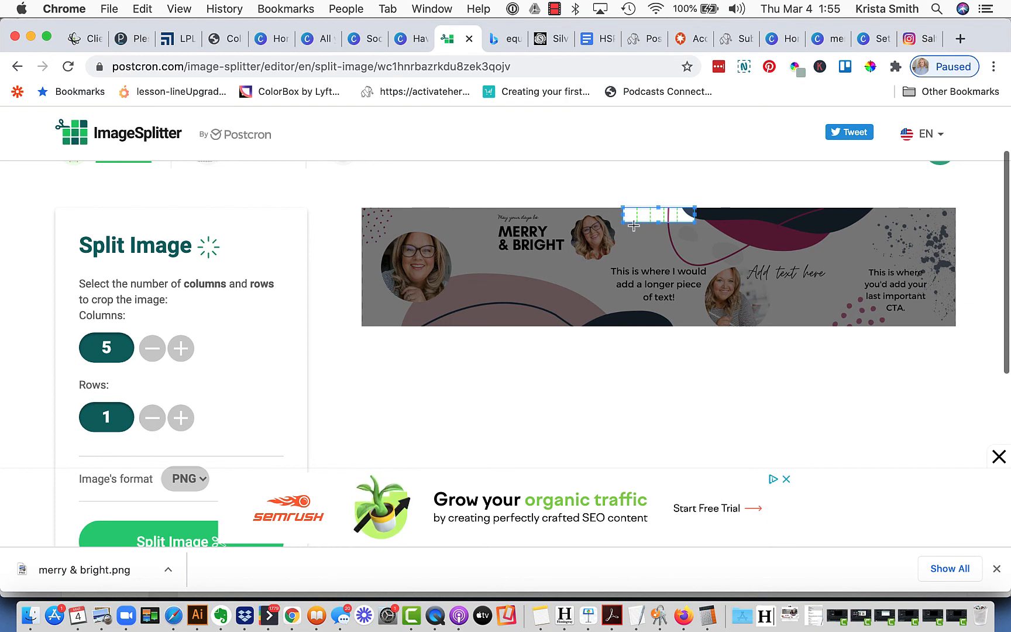
{"action": "left_click_drag", "start_coordinate": [623, 221], "coordinate": [409, 293]}
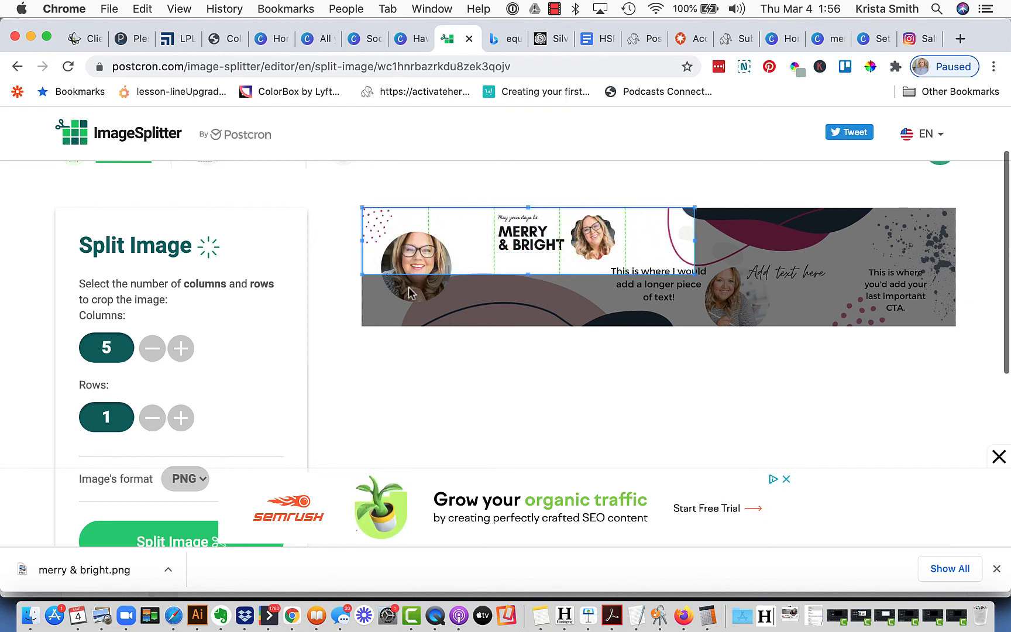
{"action": "left_click_drag", "start_coordinate": [694, 271], "coordinate": [977, 345]}
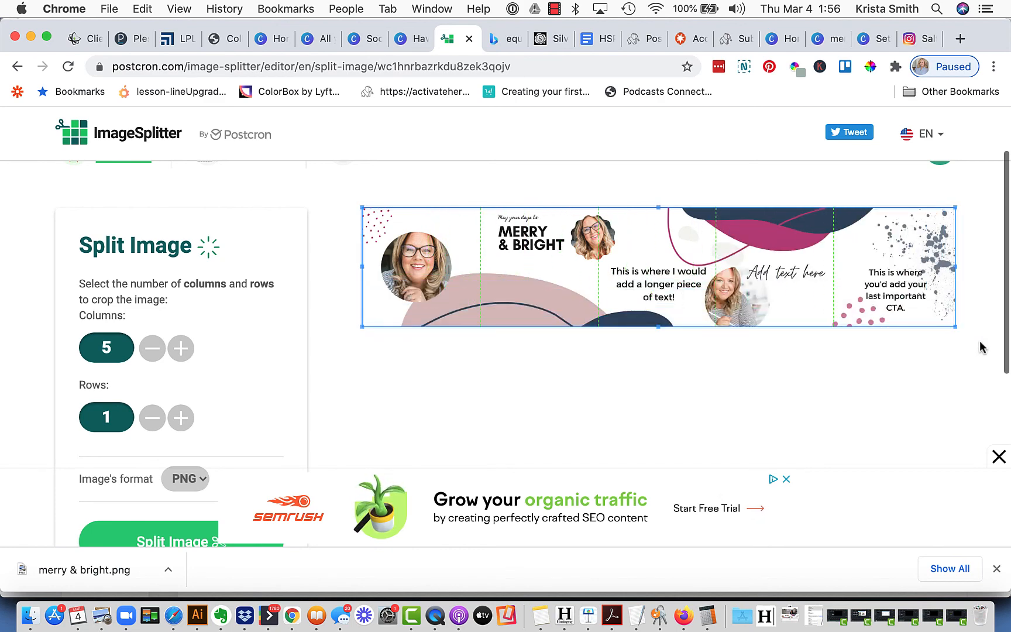
Close the advertisement covering the page, split the image in PNG format and download the resulting zip.
{"action": "scroll", "coordinate": [760, 417], "scroll_direction": "down", "scroll_amount": 3}
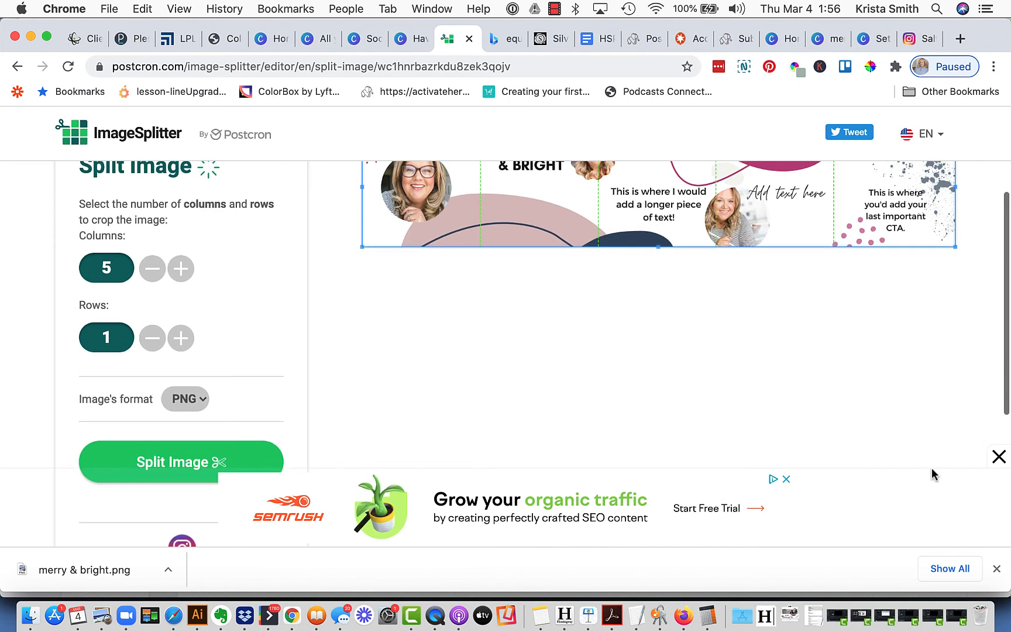
{"action": "left_click", "coordinate": [998, 457]}
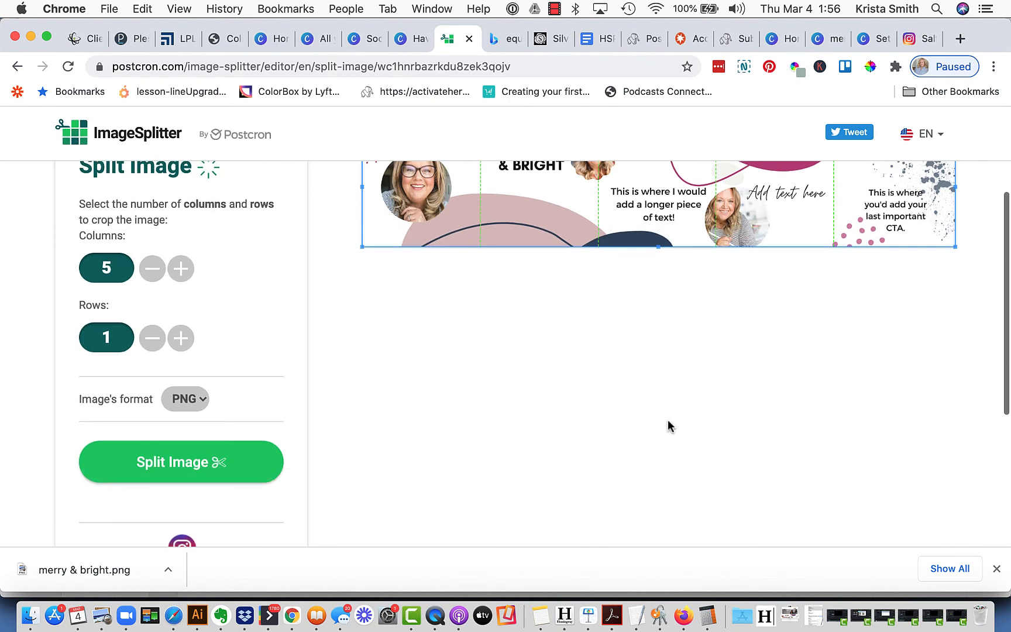
{"action": "left_click", "coordinate": [178, 465]}
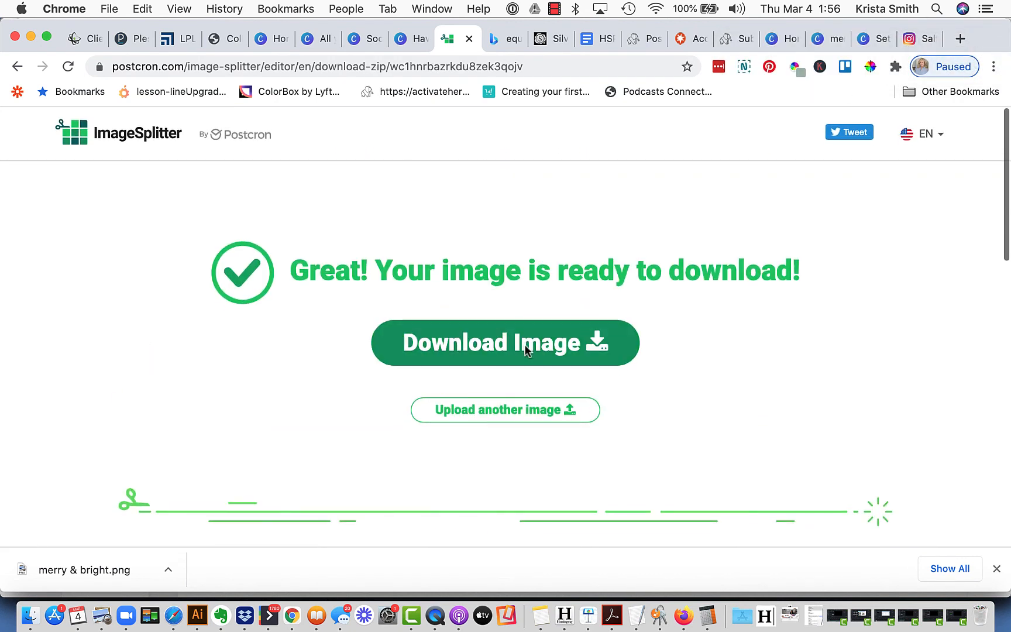
{"action": "left_click", "coordinate": [526, 347]}
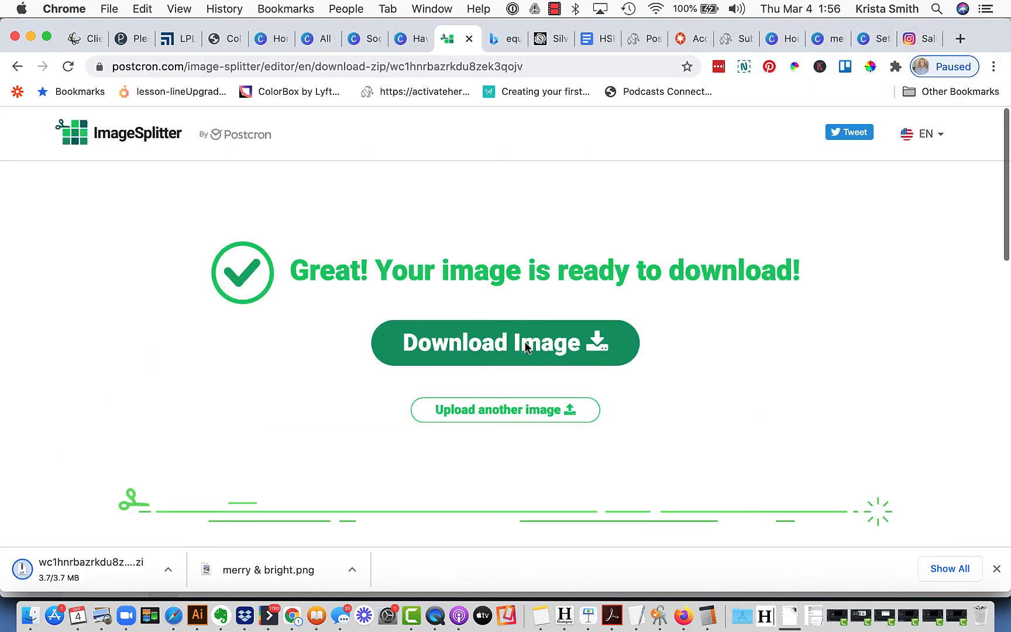
Extract the newly downloaded zip in Finder's Downloads folder and show the images in its extracted folder.
{"action": "left_click", "coordinate": [30, 616]}
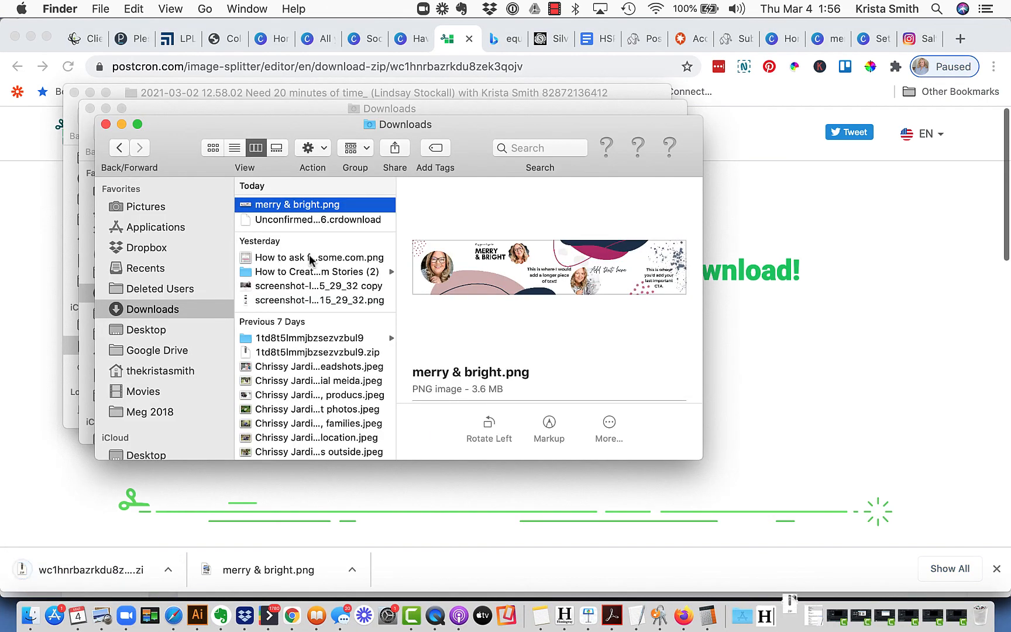
{"action": "double_click", "coordinate": [277, 221]}
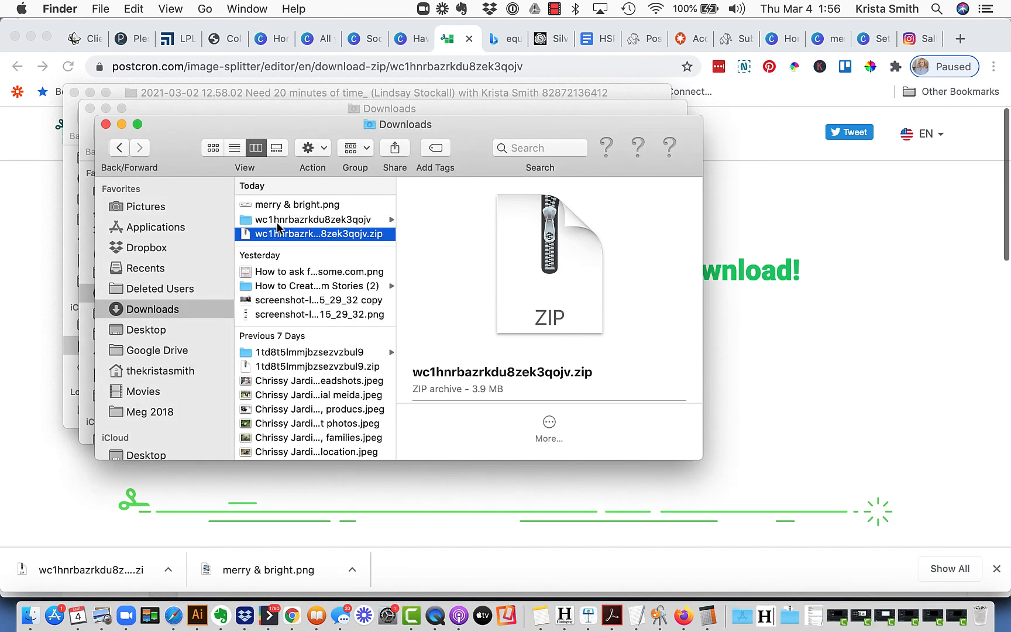
{"action": "left_click", "coordinate": [414, 205]}
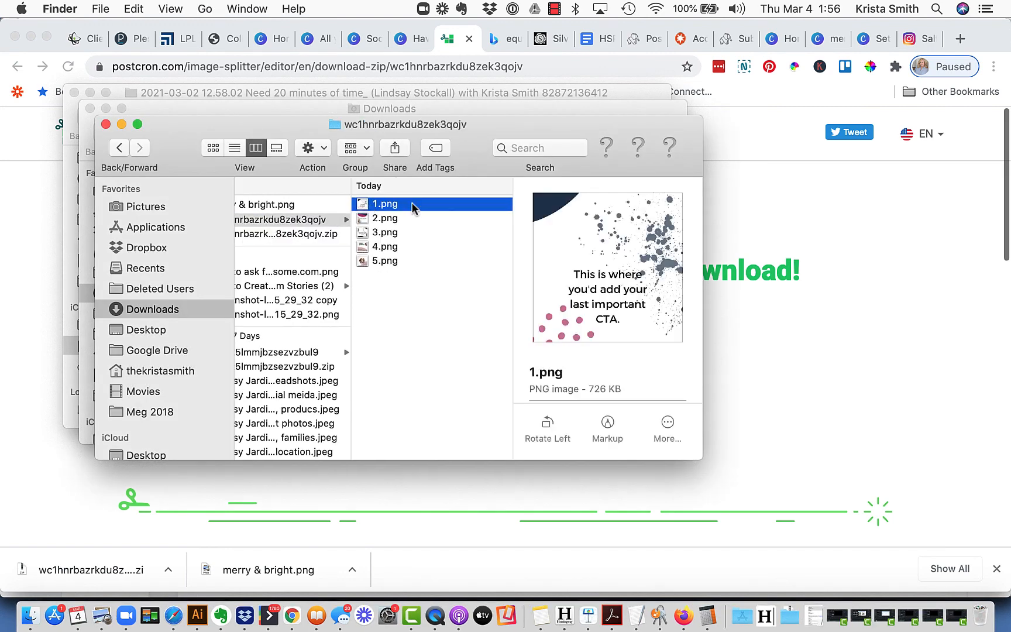
Preview the five split images in carousel order, from 5.png up to 1.png.
{"action": "left_click", "coordinate": [374, 264]}
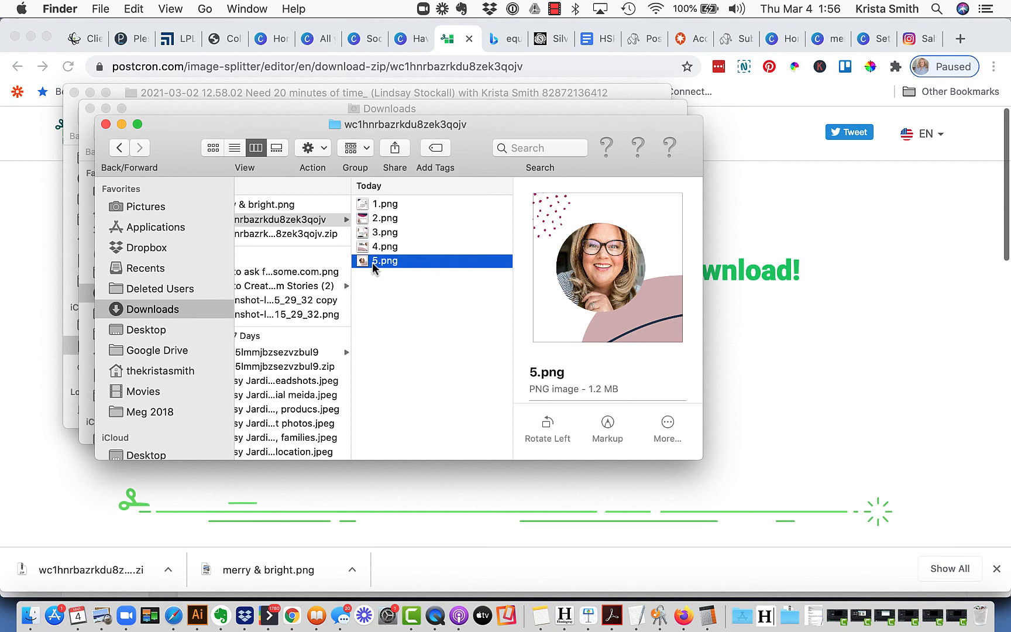
{"action": "key", "text": "Up"}
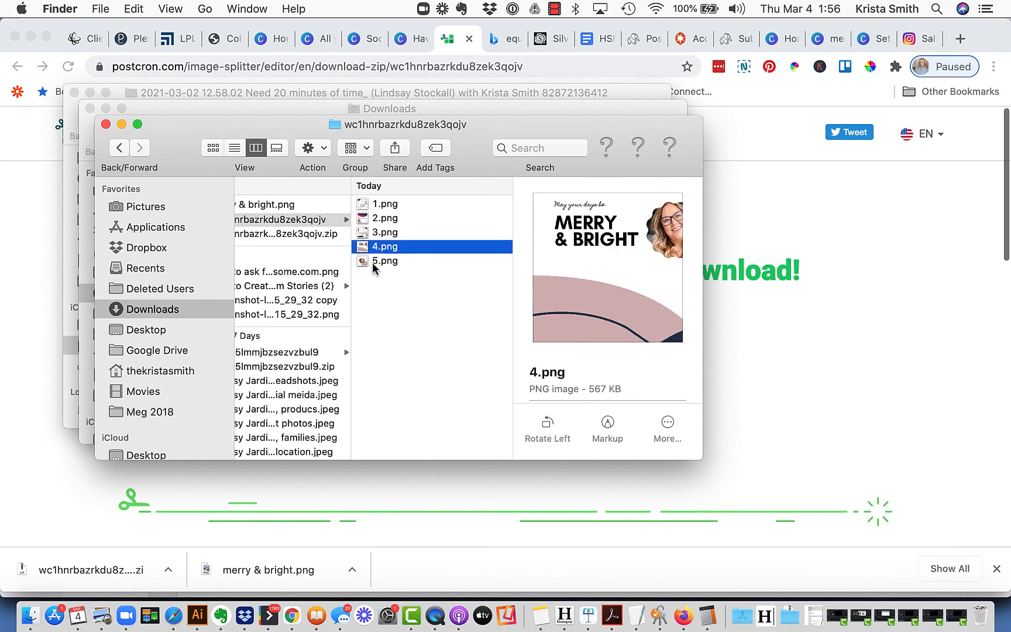
{"action": "key", "text": "Up"}
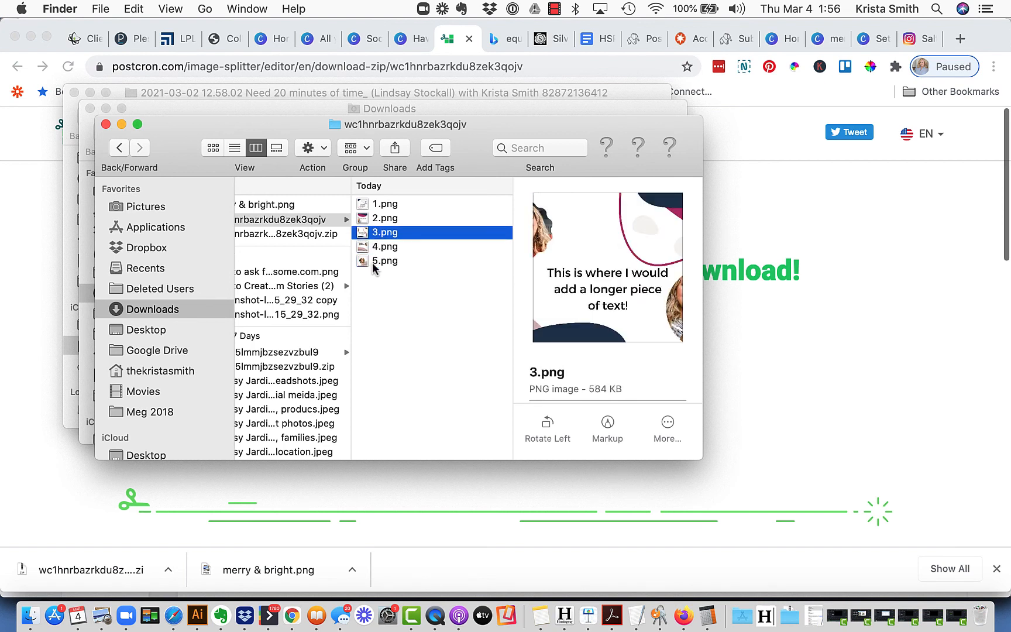
{"action": "key", "text": "Up"}
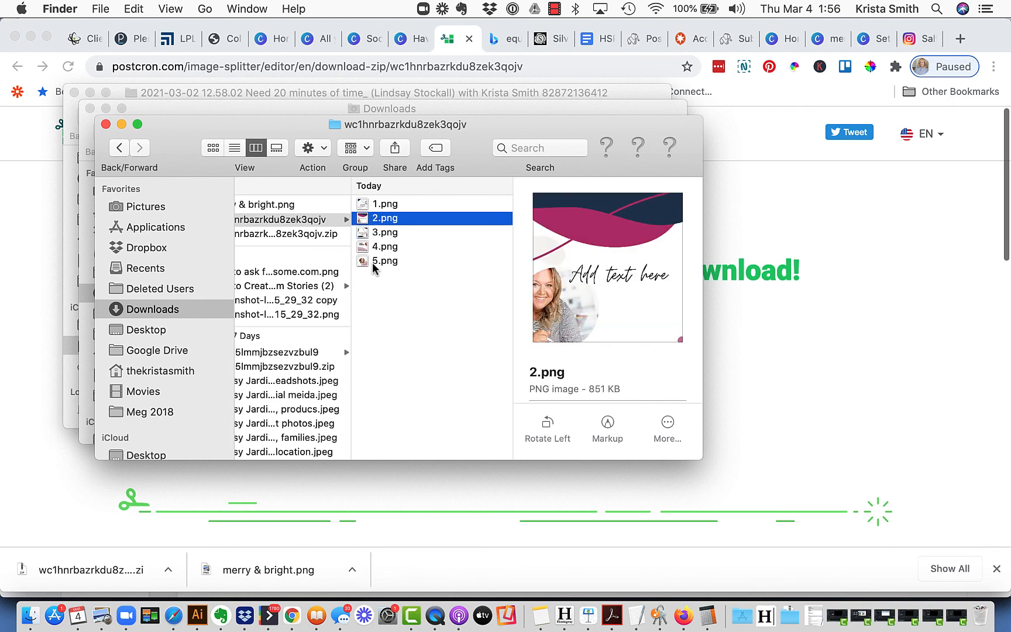
{"action": "key", "text": "Up"}
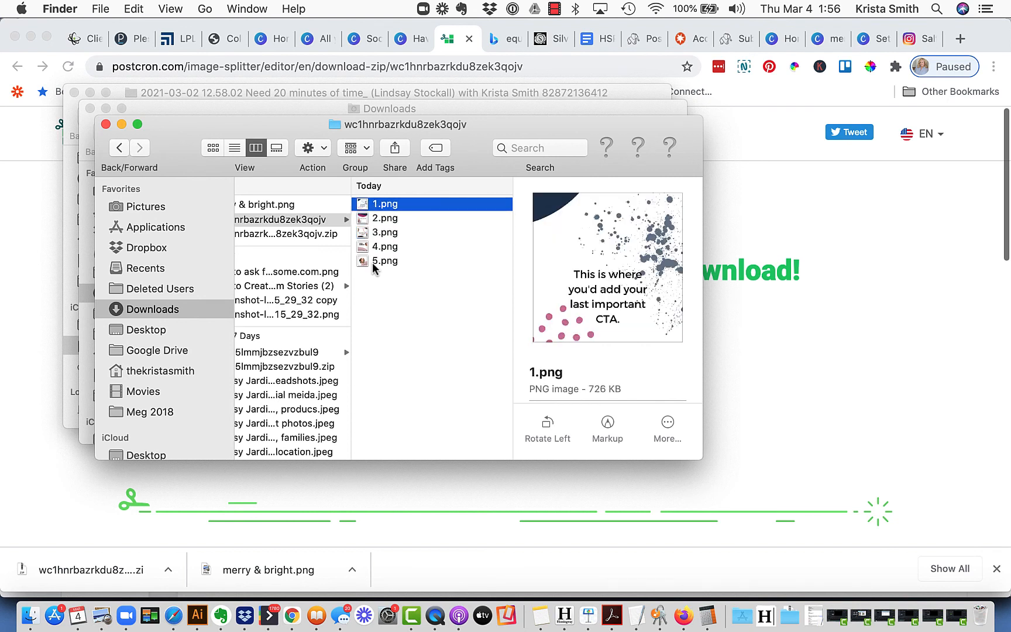